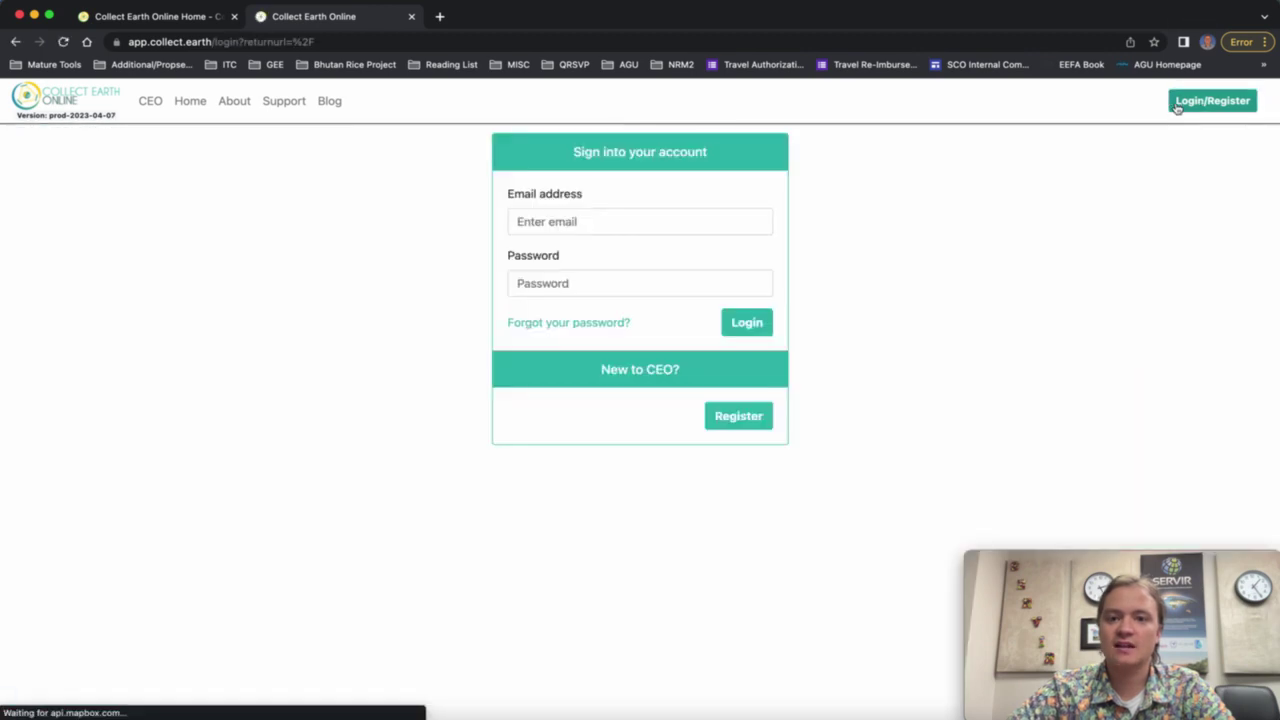
Log in and visit the personal institution from the Your Affiliations list.
left_click(746, 322)
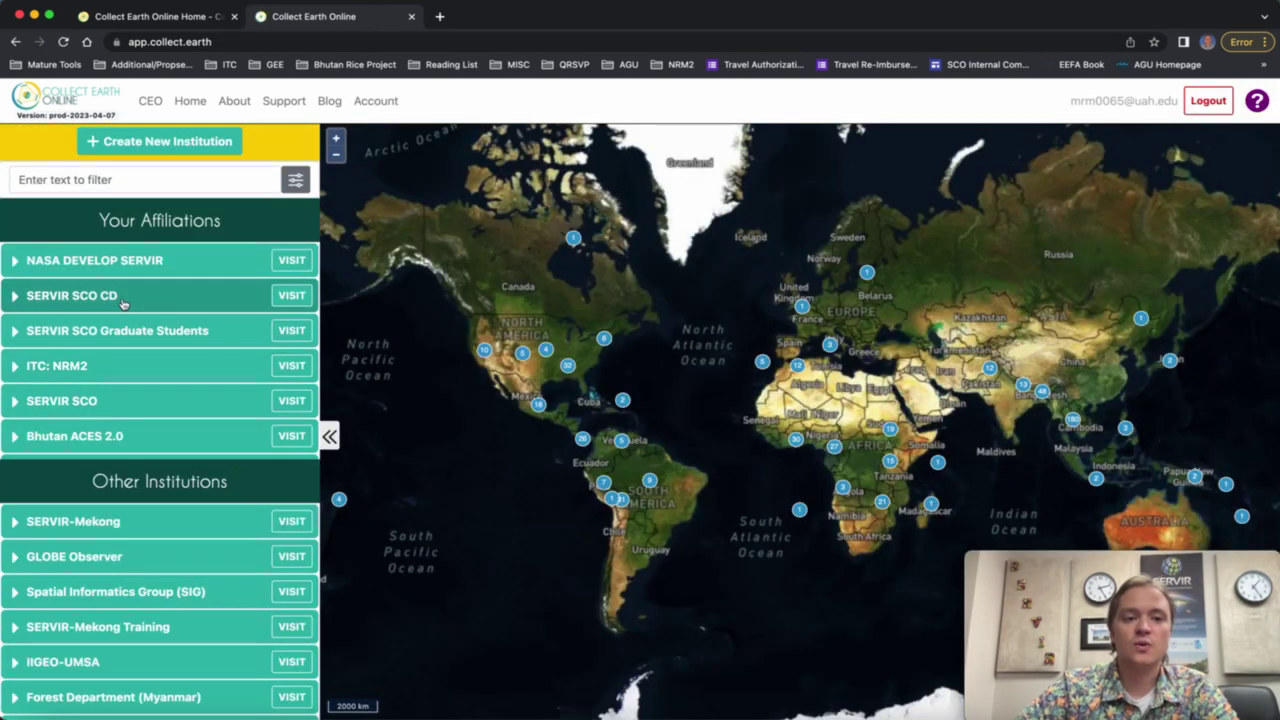
scroll(122, 304, "down", 1)
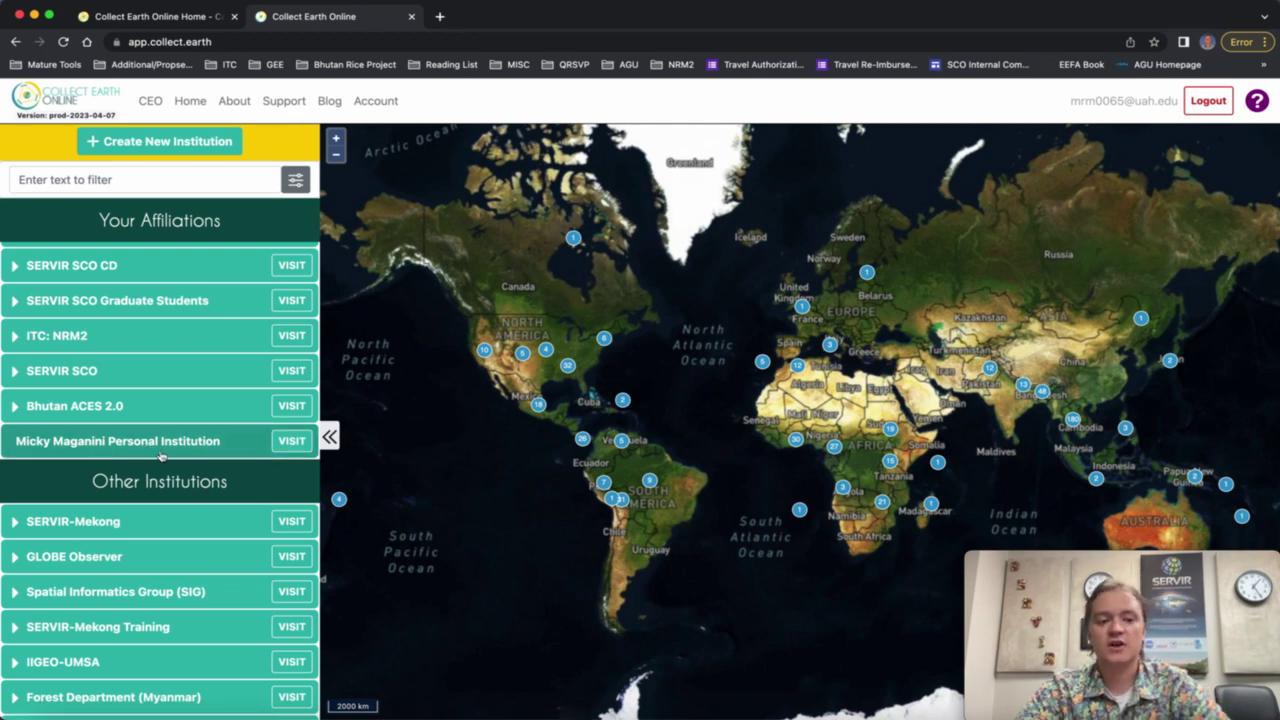
left_click(290, 446)
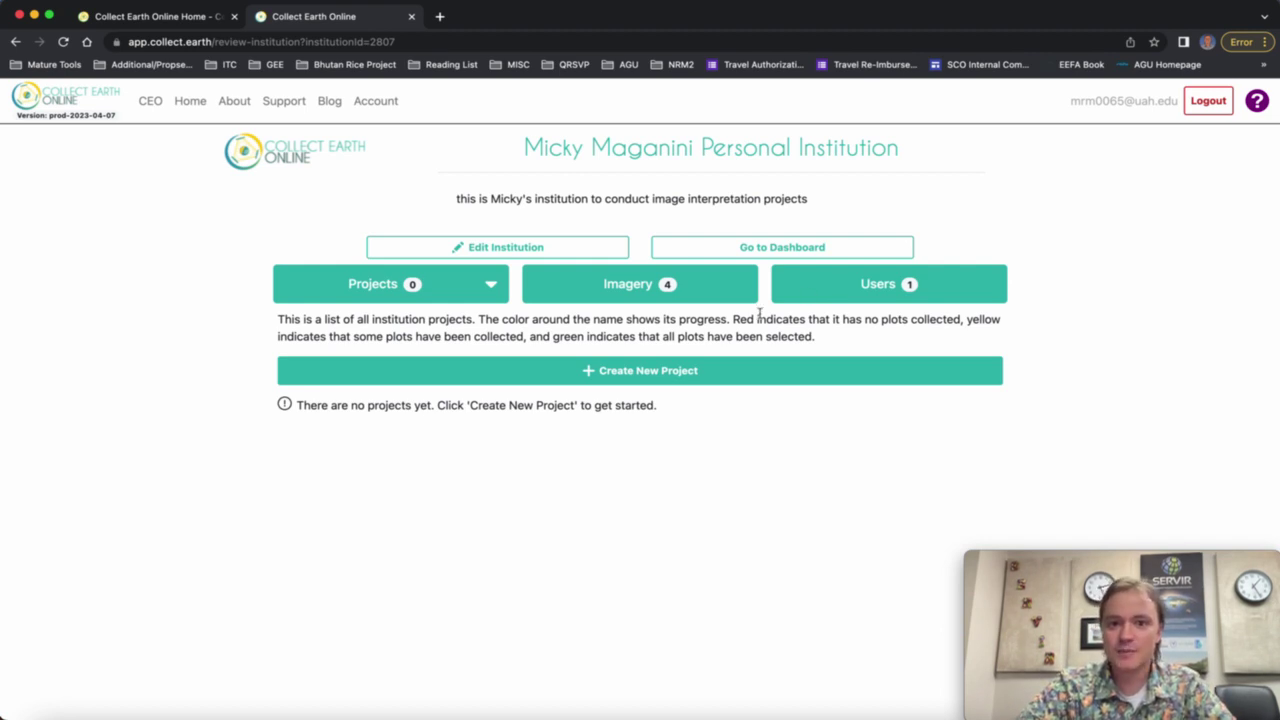
Show the Imagery tab with its four public sources, including Mapbox Satellite and Planet NICFI Public.
left_click(617, 298)
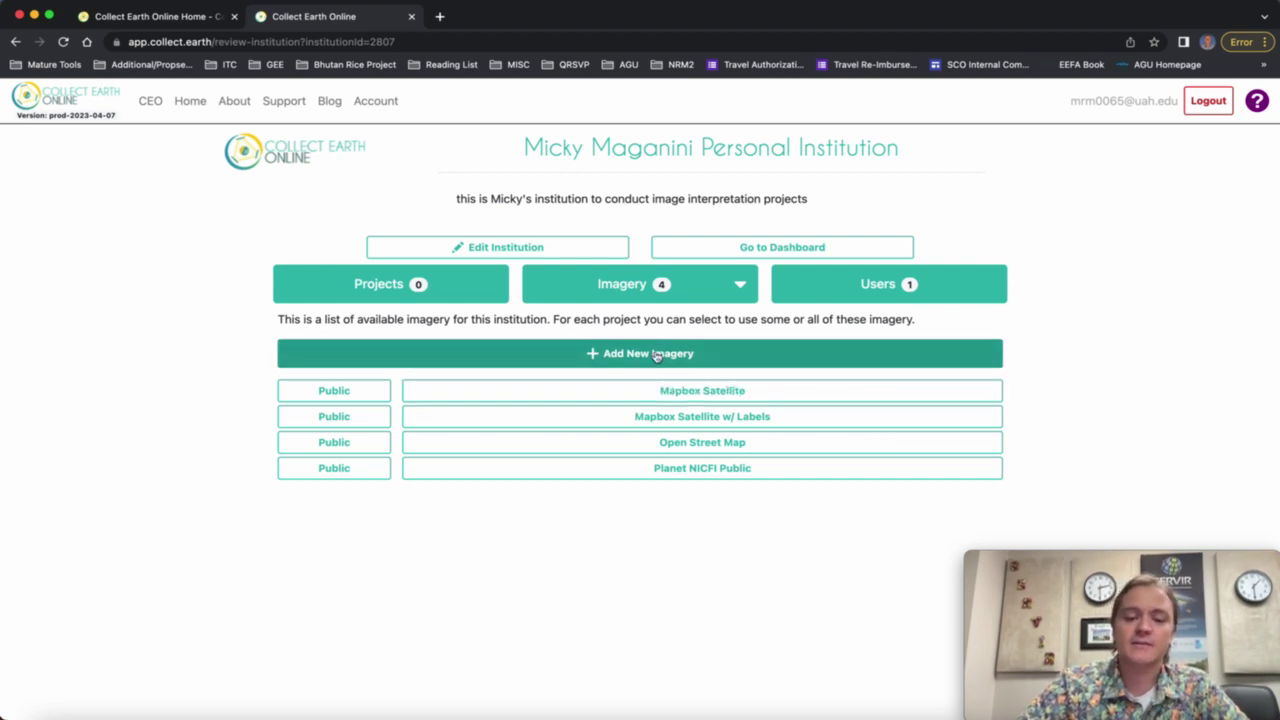
Start a new imagery entry, review the imagery type list and keep WMS Imagery.
left_click(655, 356)
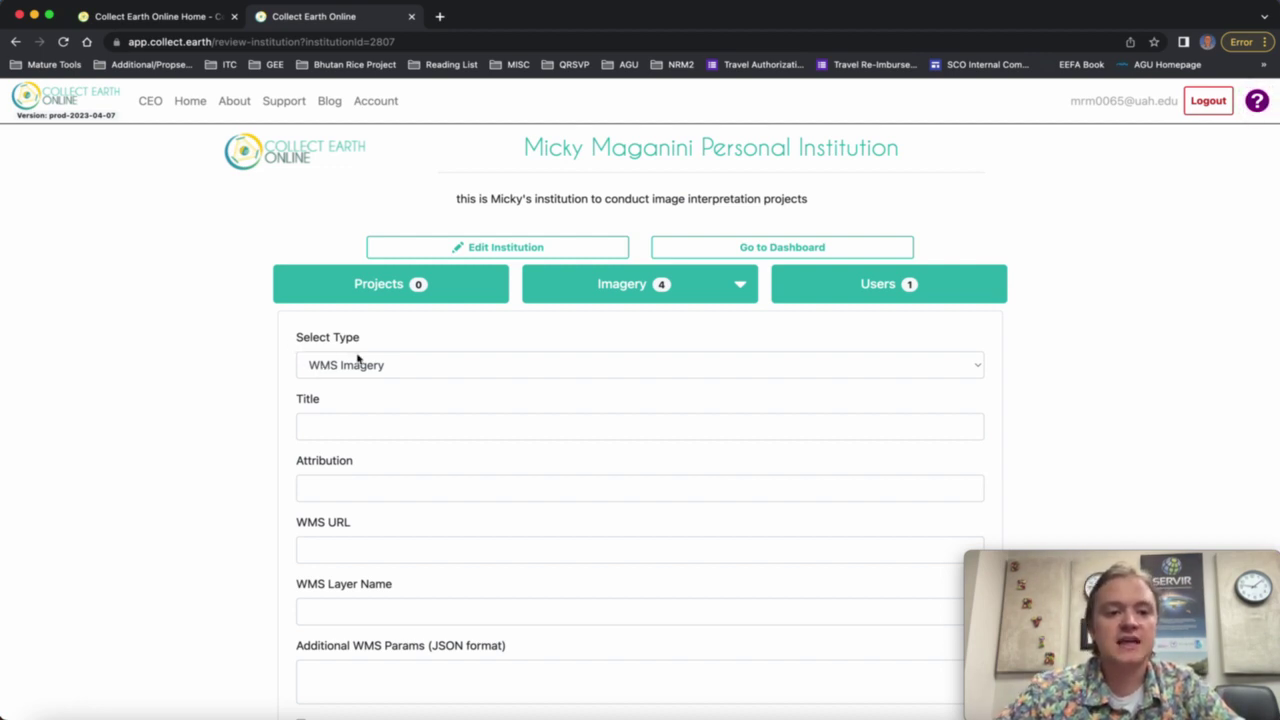
left_click(376, 369)
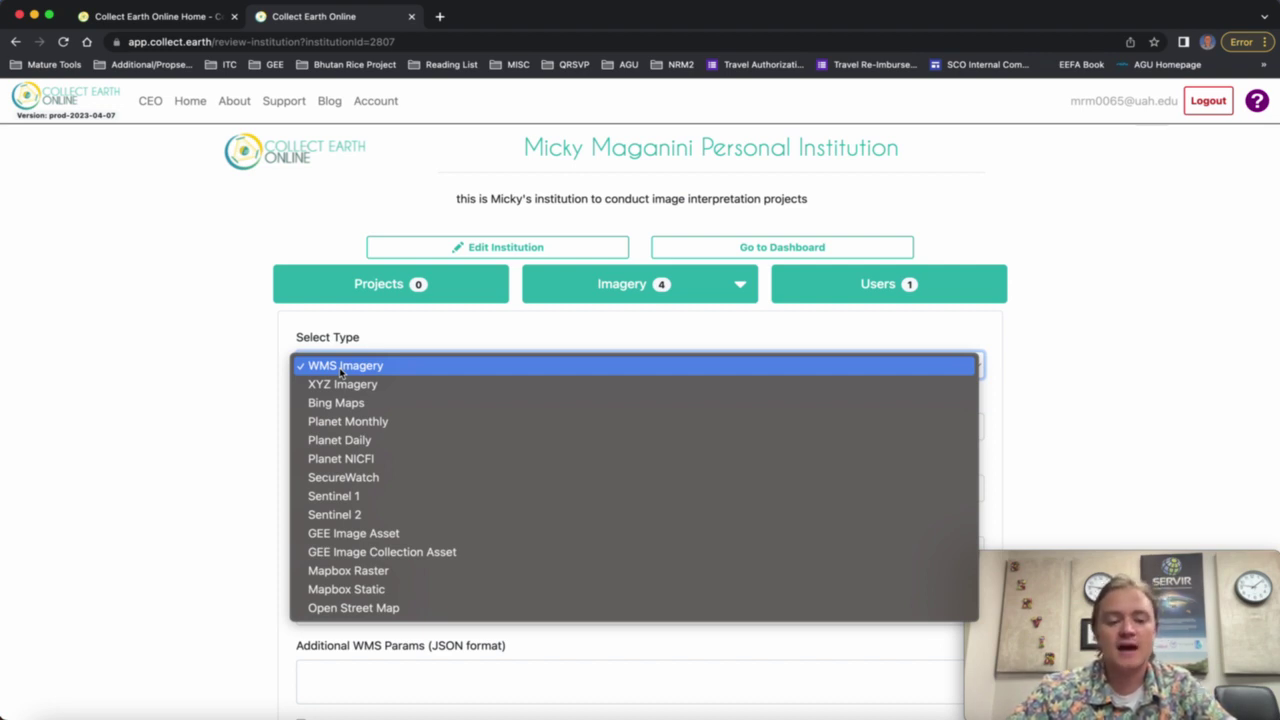
left_click(339, 367)
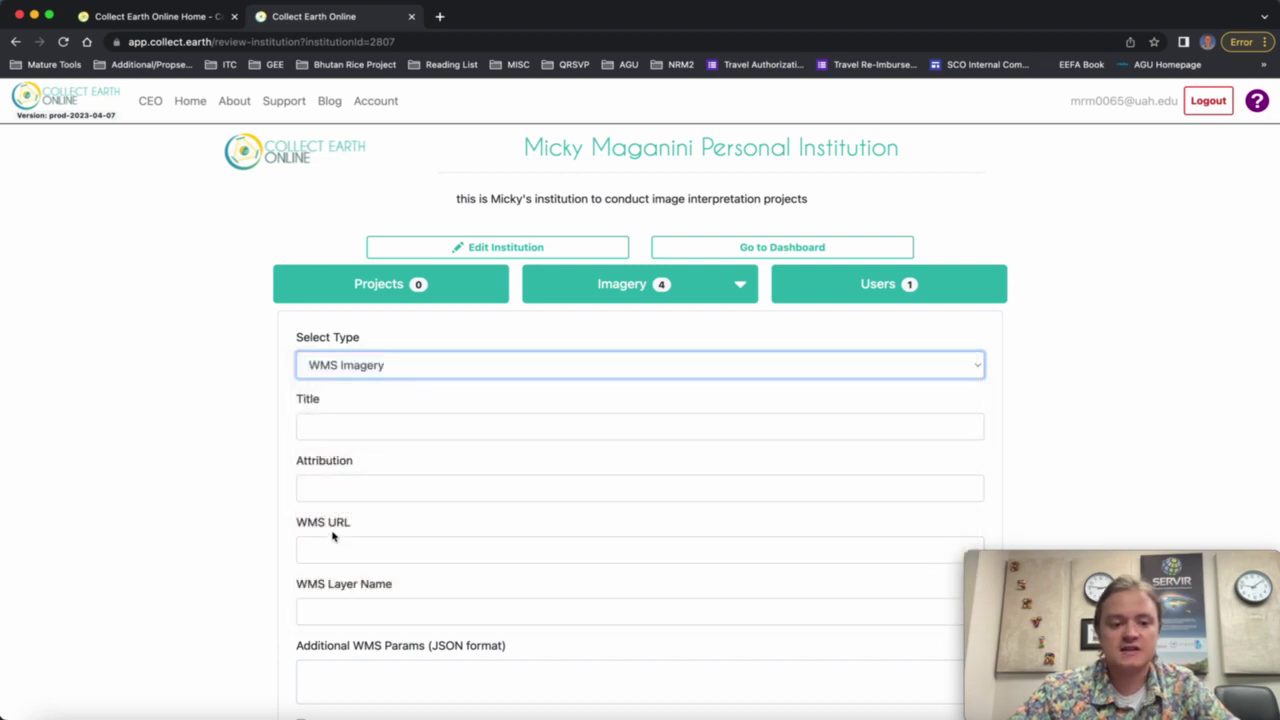
left_click(325, 545)
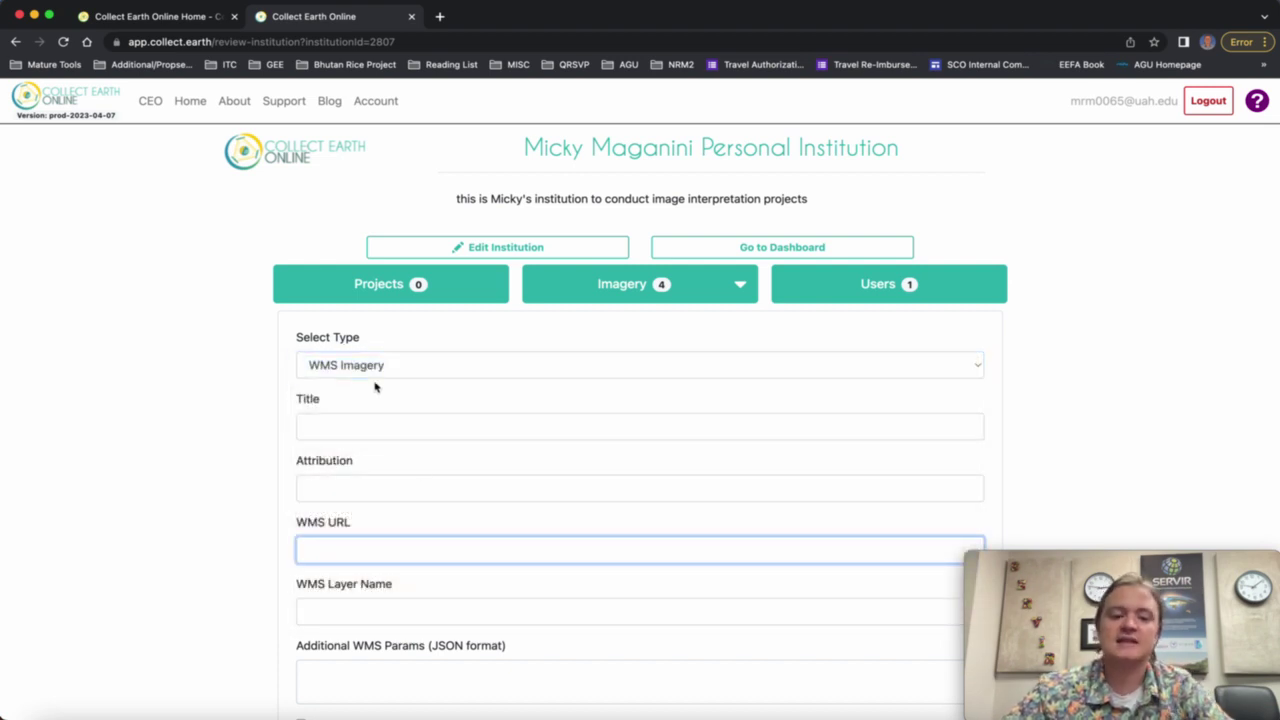
left_click(381, 368)
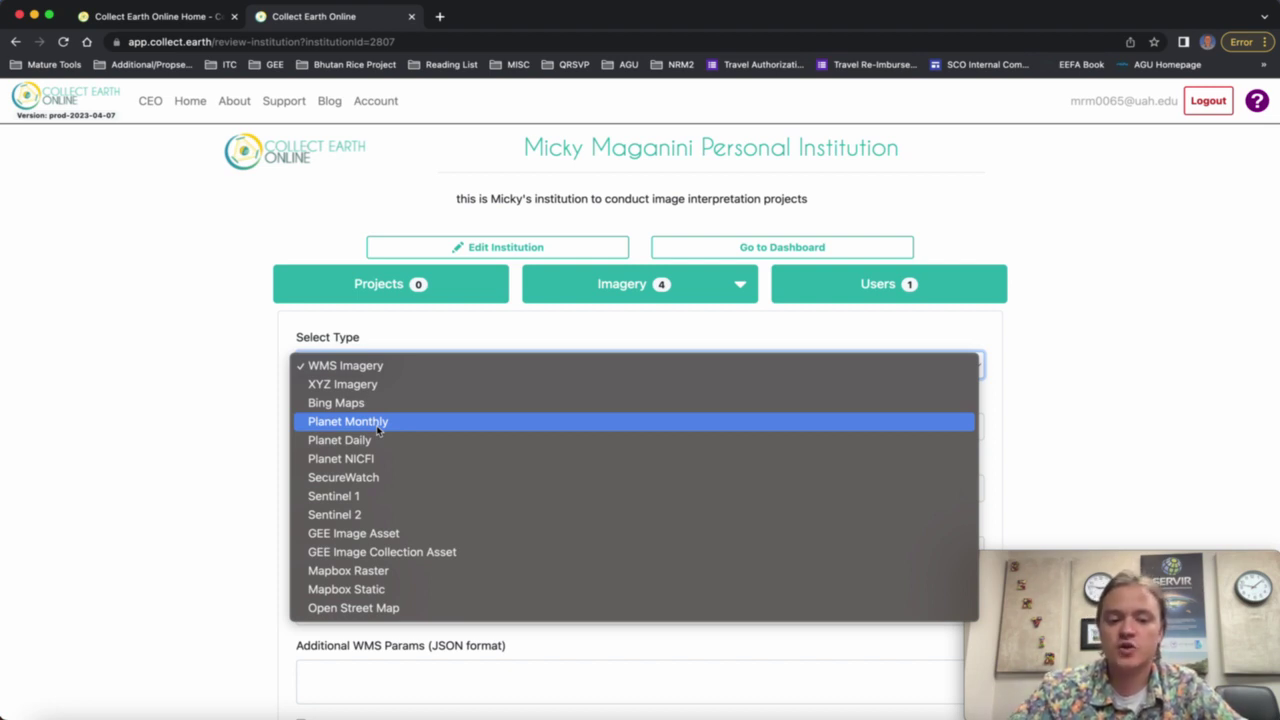
Switch the new imagery type to SecureWatch, revealing its Connect ID and date fields.
left_click(378, 477)
left_click(371, 545)
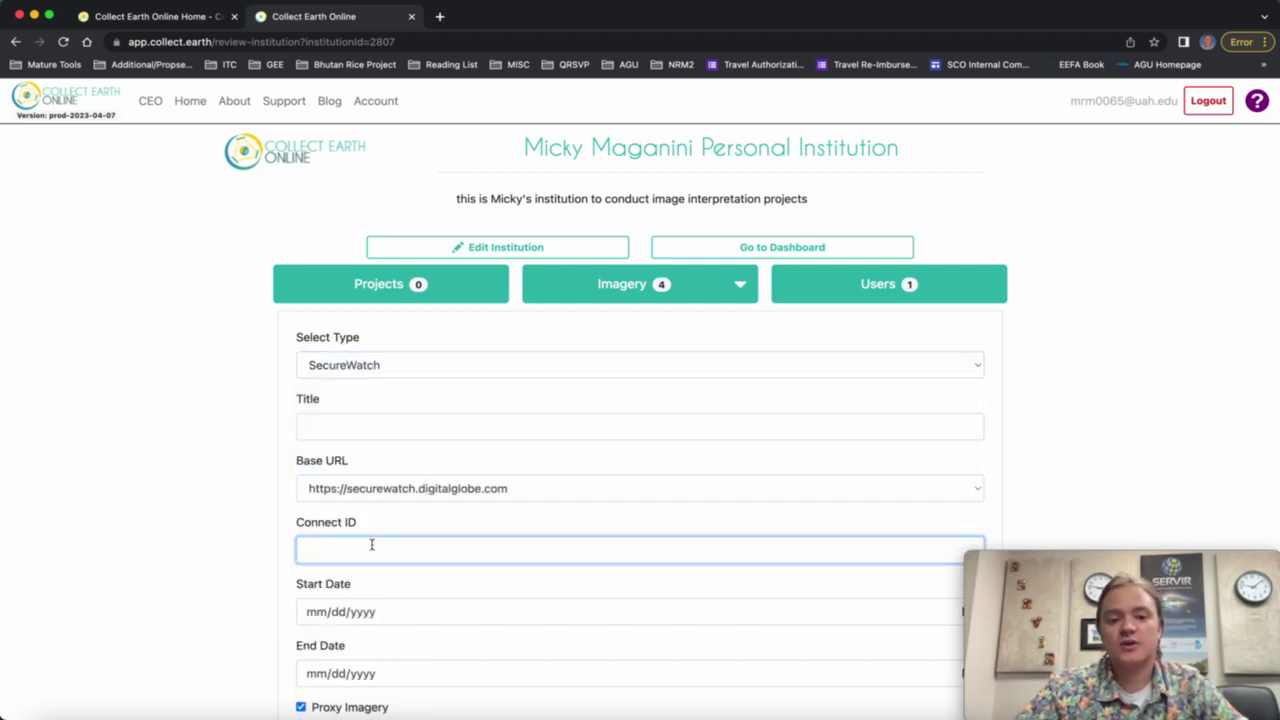
left_click(430, 364)
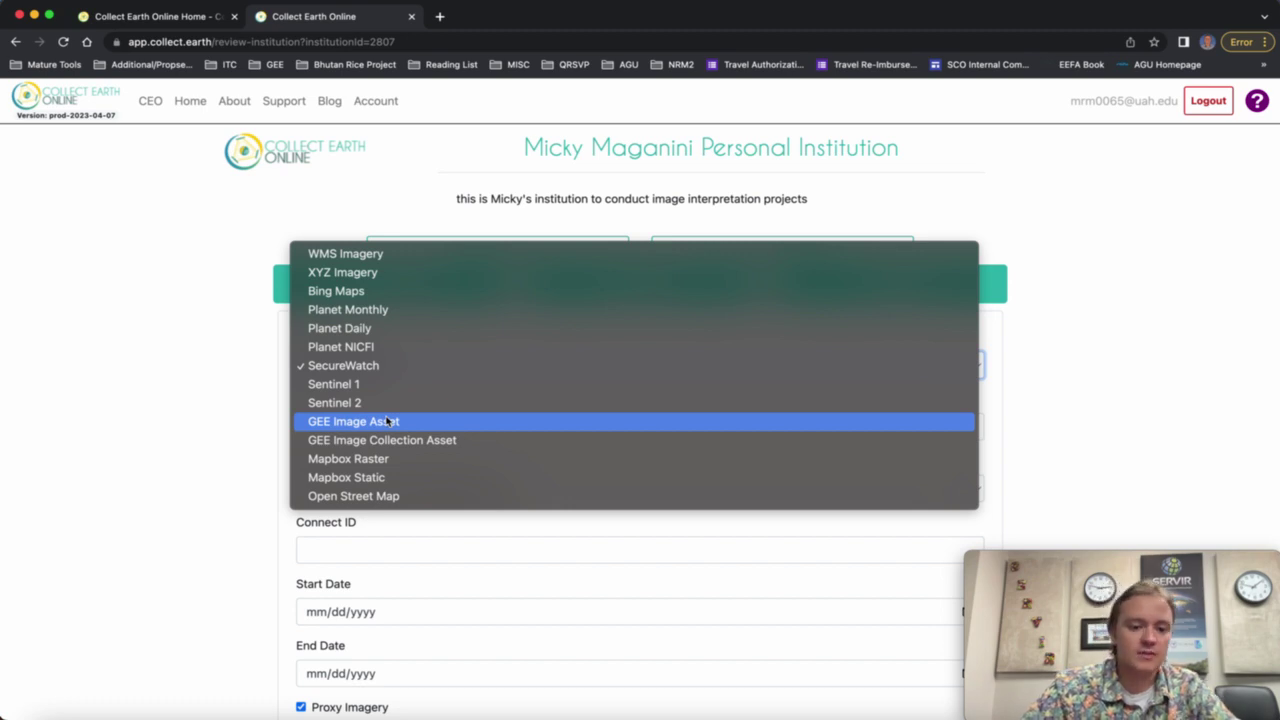
Change the imagery type to Sentinel 1.
left_click(364, 387)
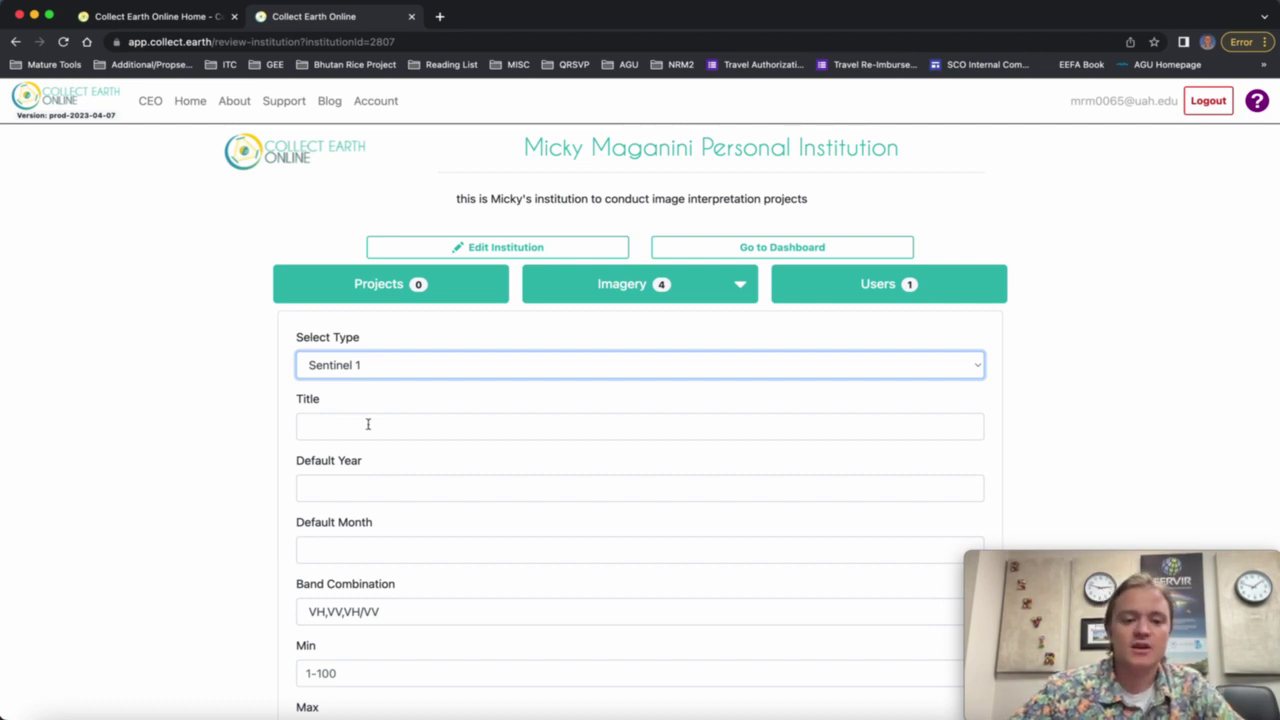
Enter 'Sentinel 1' as the imagery layer title.
scroll(366, 423, "down", 2)
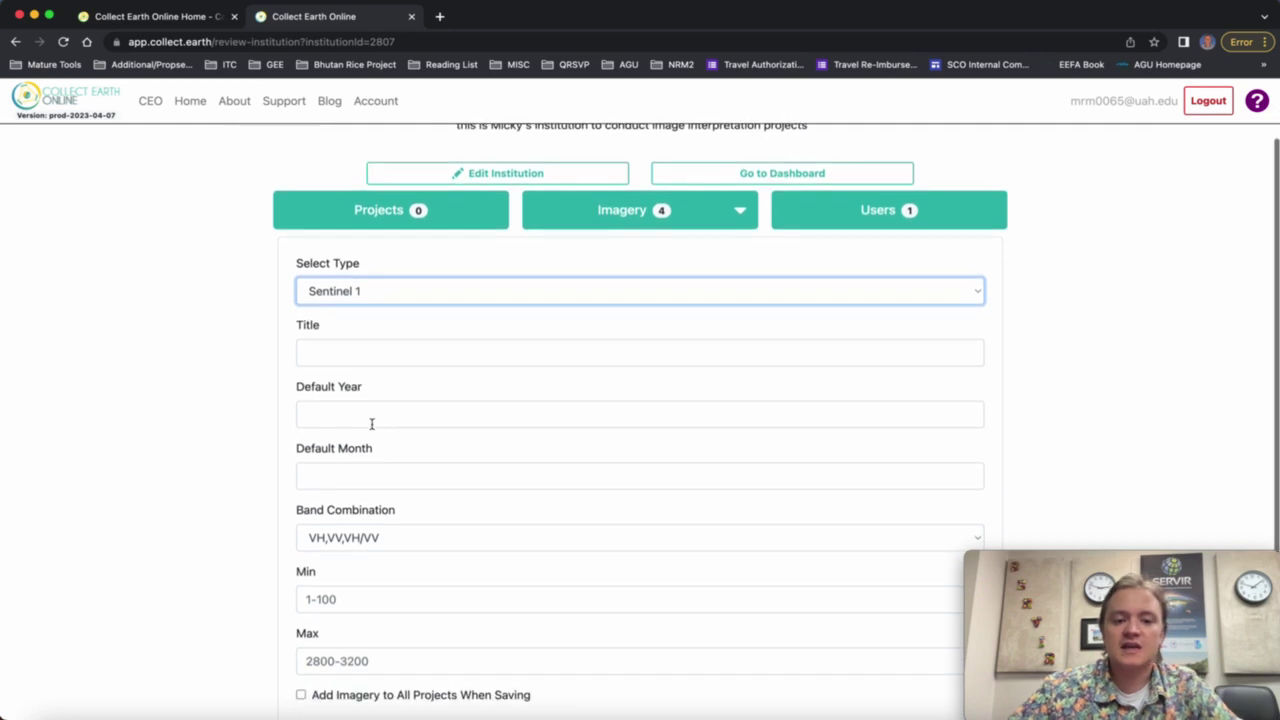
left_click(351, 357)
type("S")
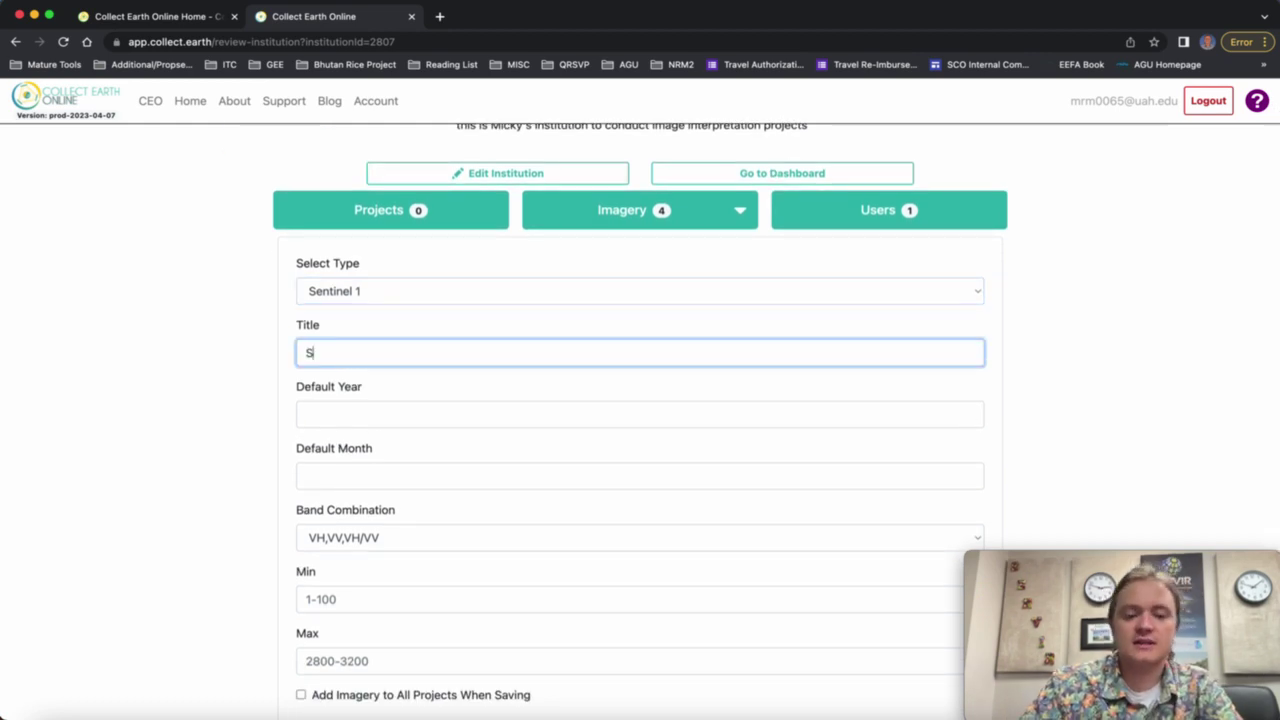
type("entinel")
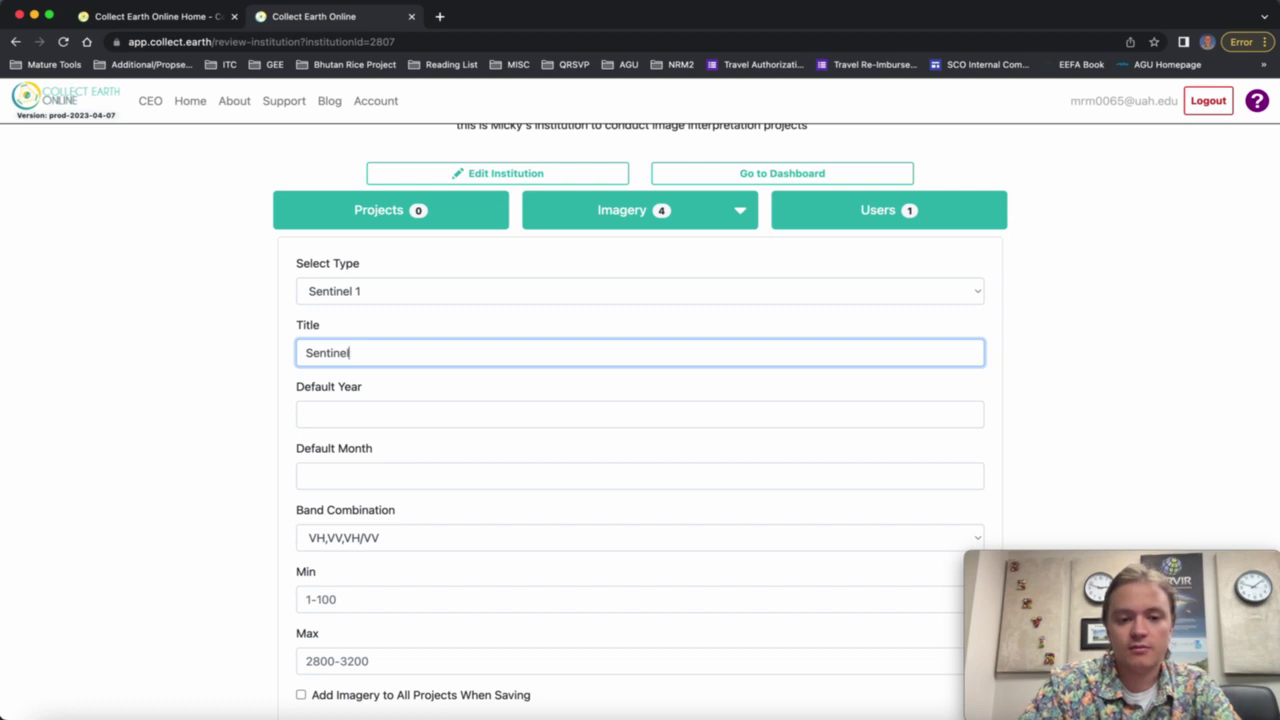
type(" 1")
Set the default year to 2020, correcting the mistyped 2014.
left_click(395, 418)
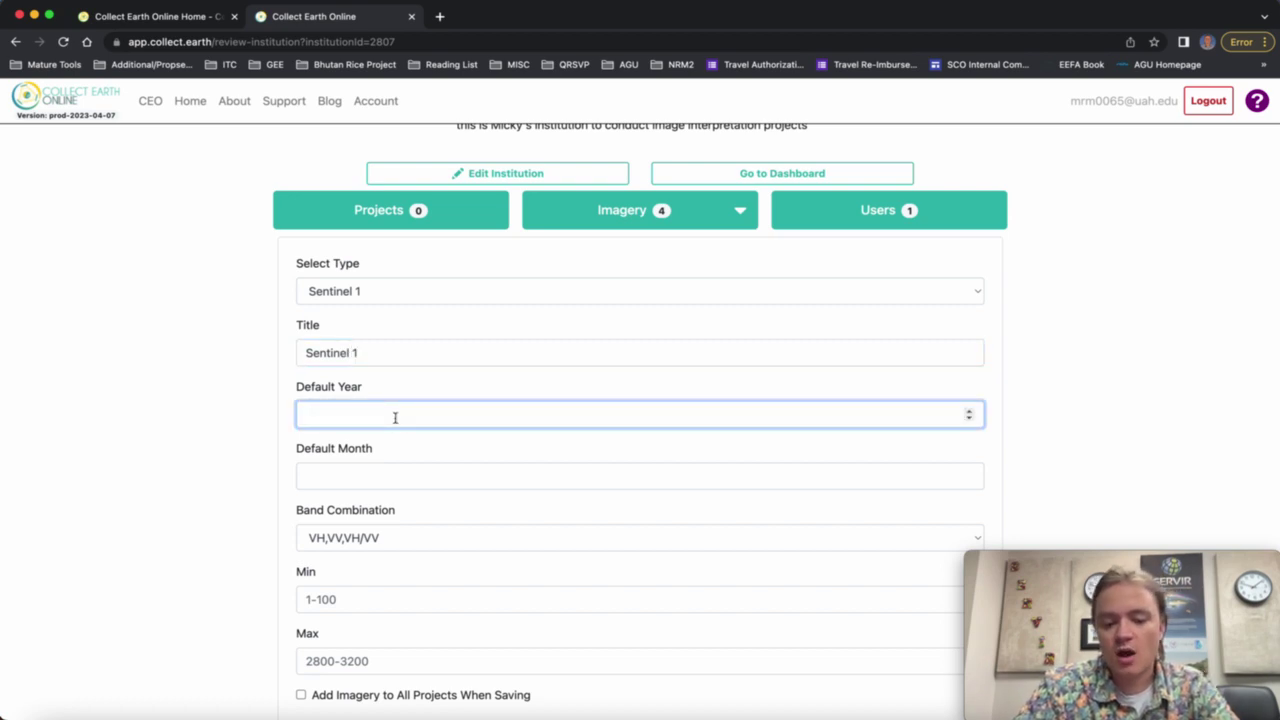
type("2014")
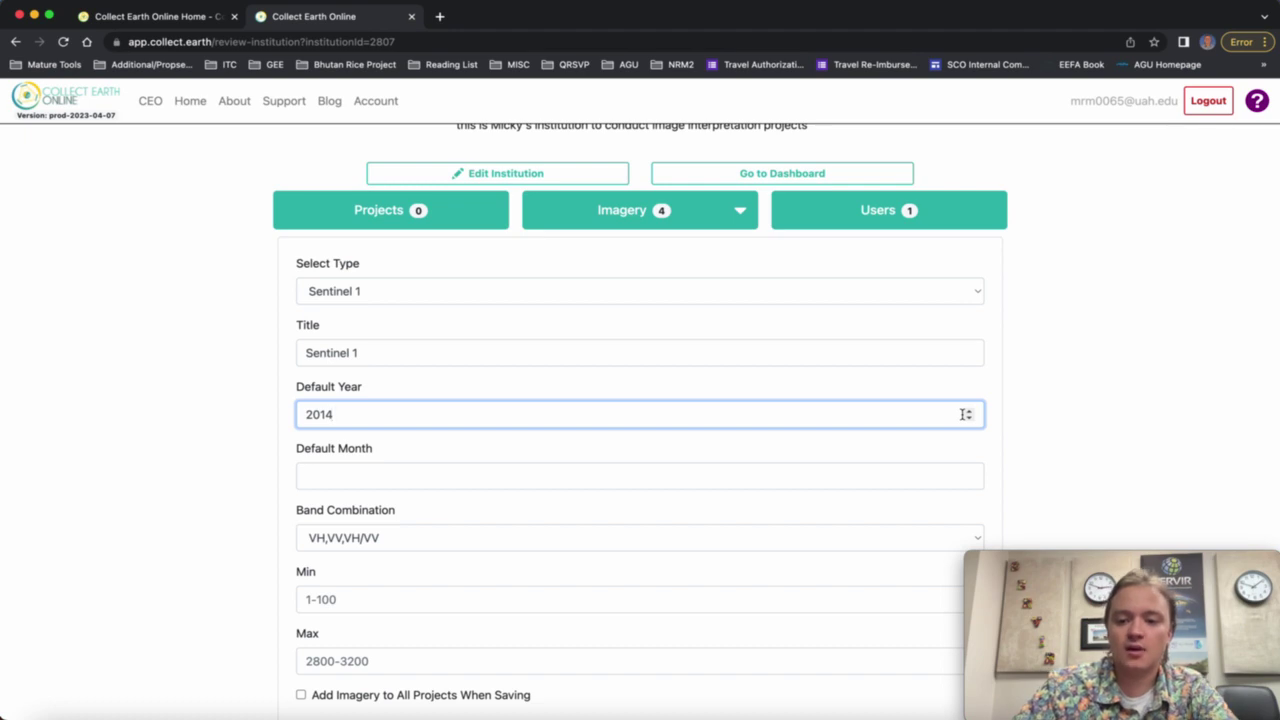
key("BackSpace")
key("BackSpace")
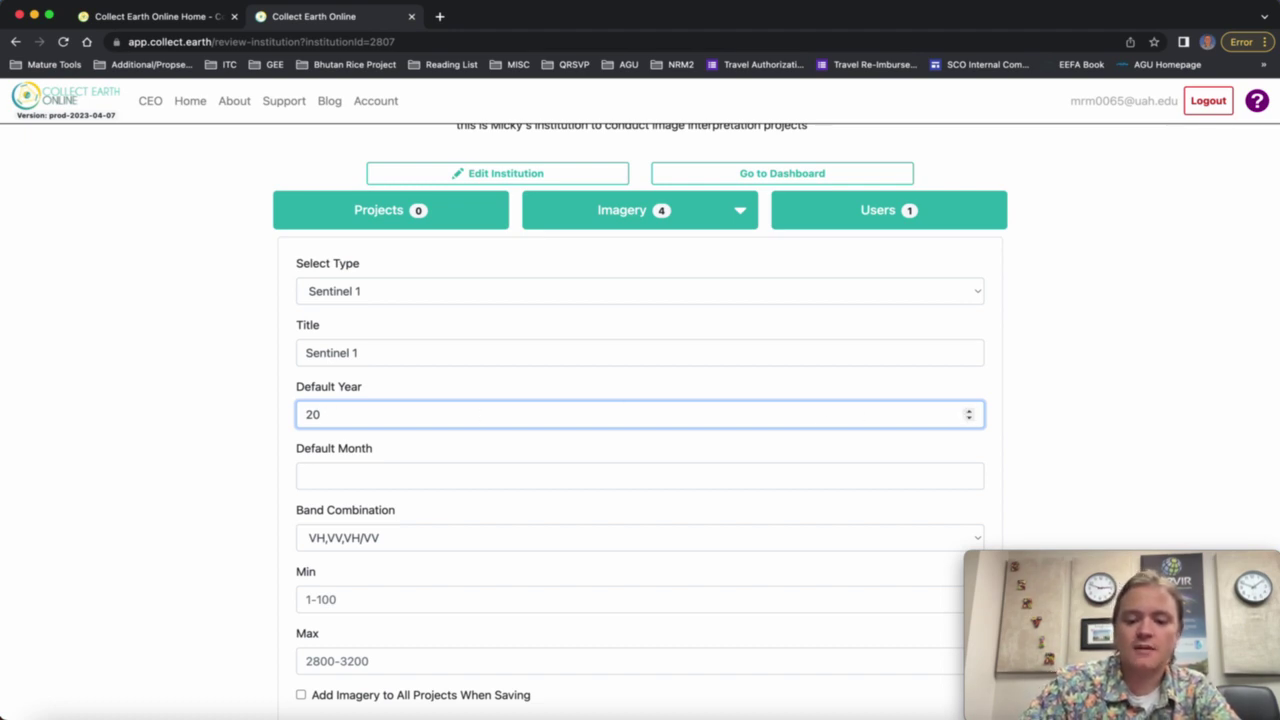
type("20")
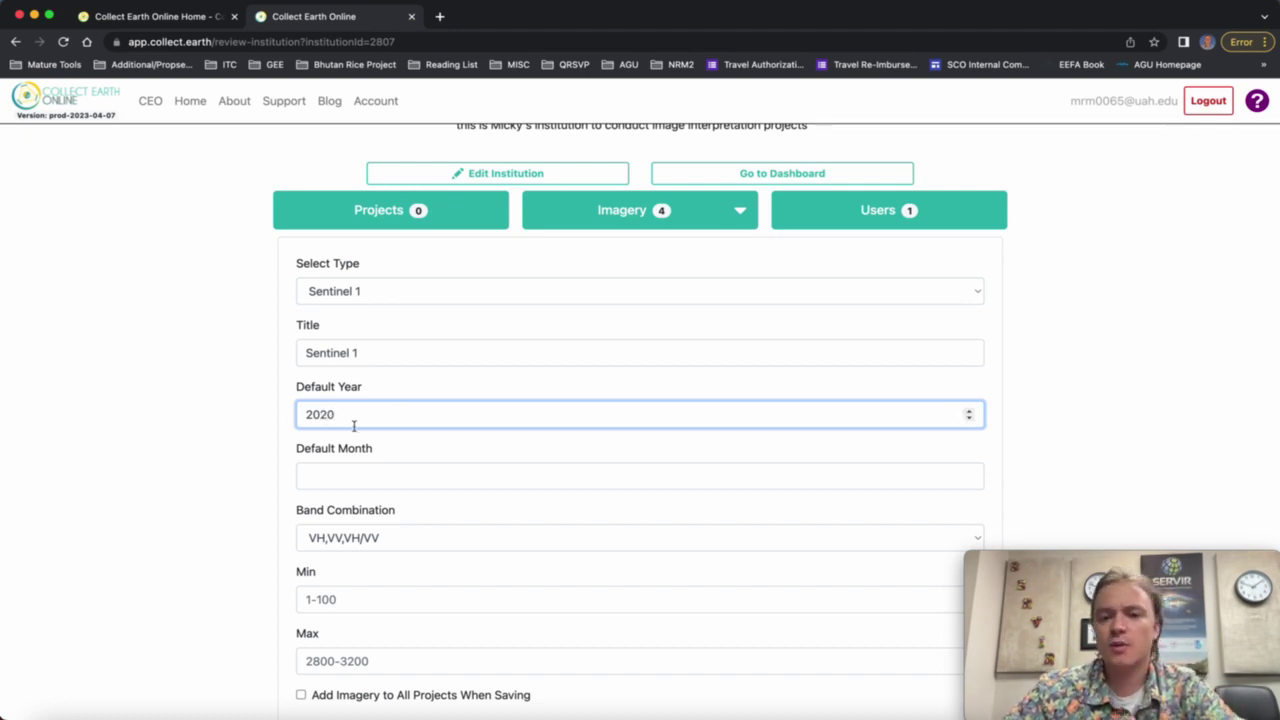
left_click(970, 419)
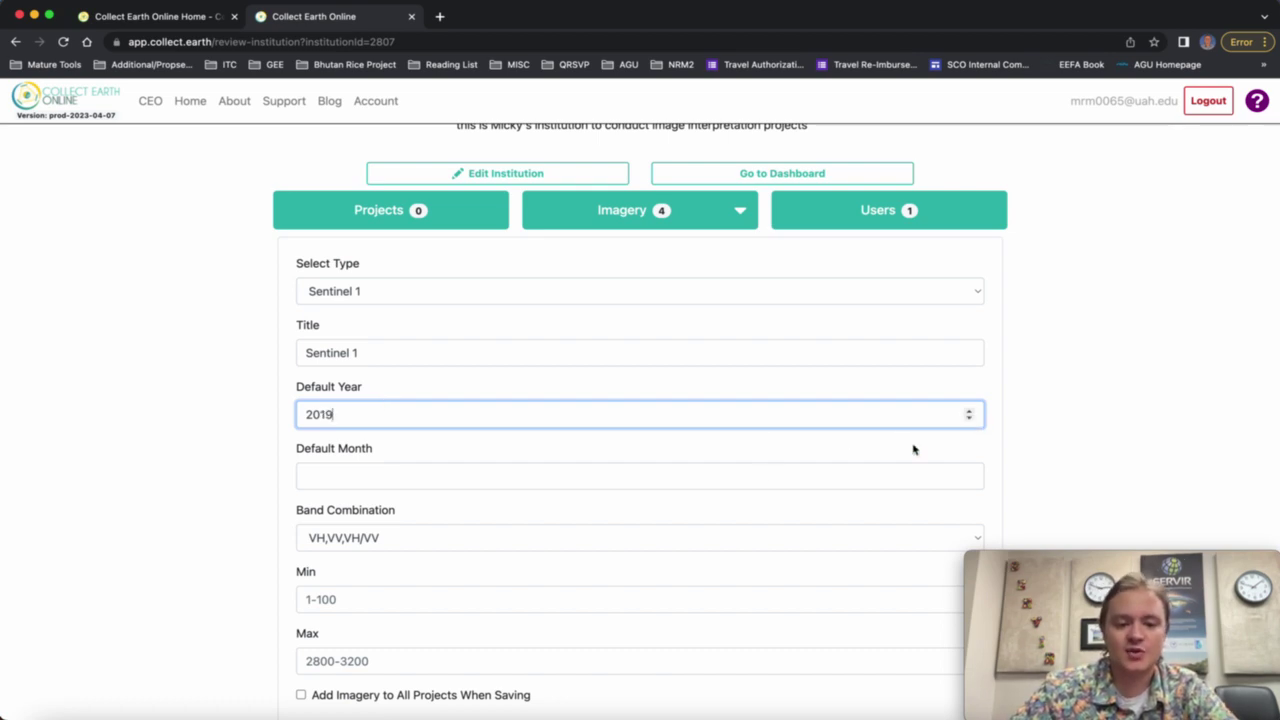
key("BackSpace")
key("BackSpace")
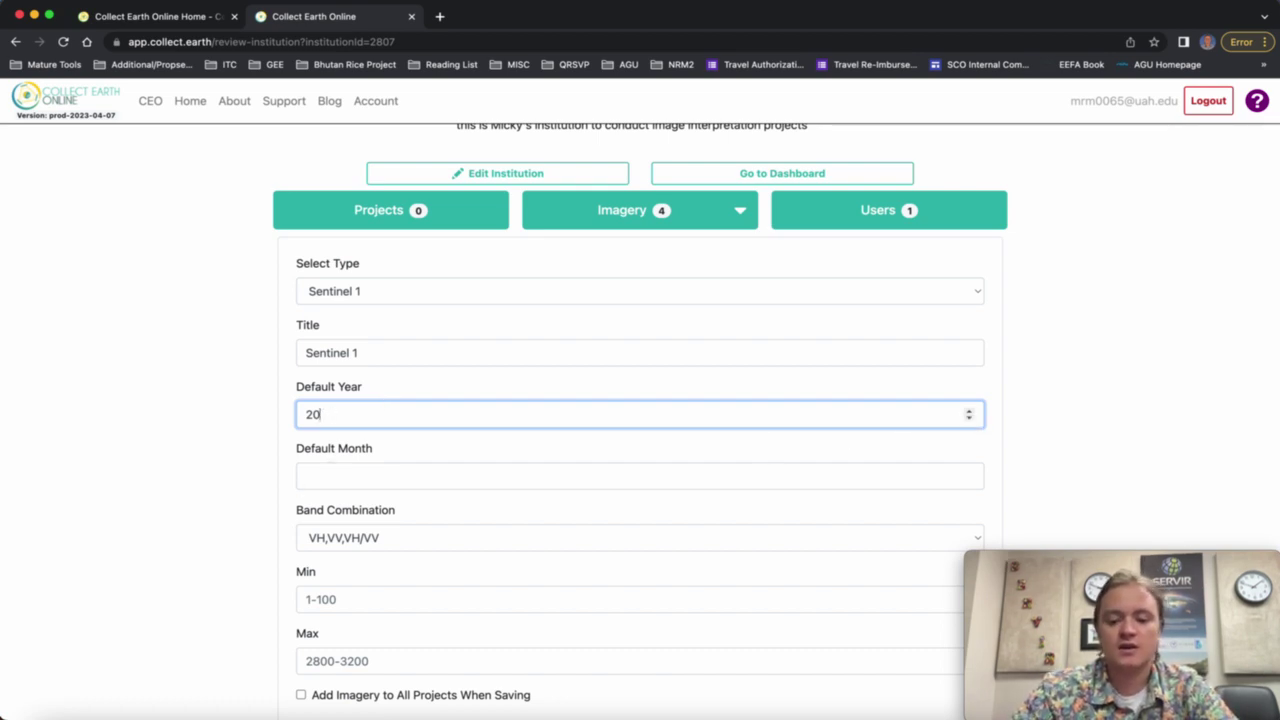
type("20")
left_click(340, 466)
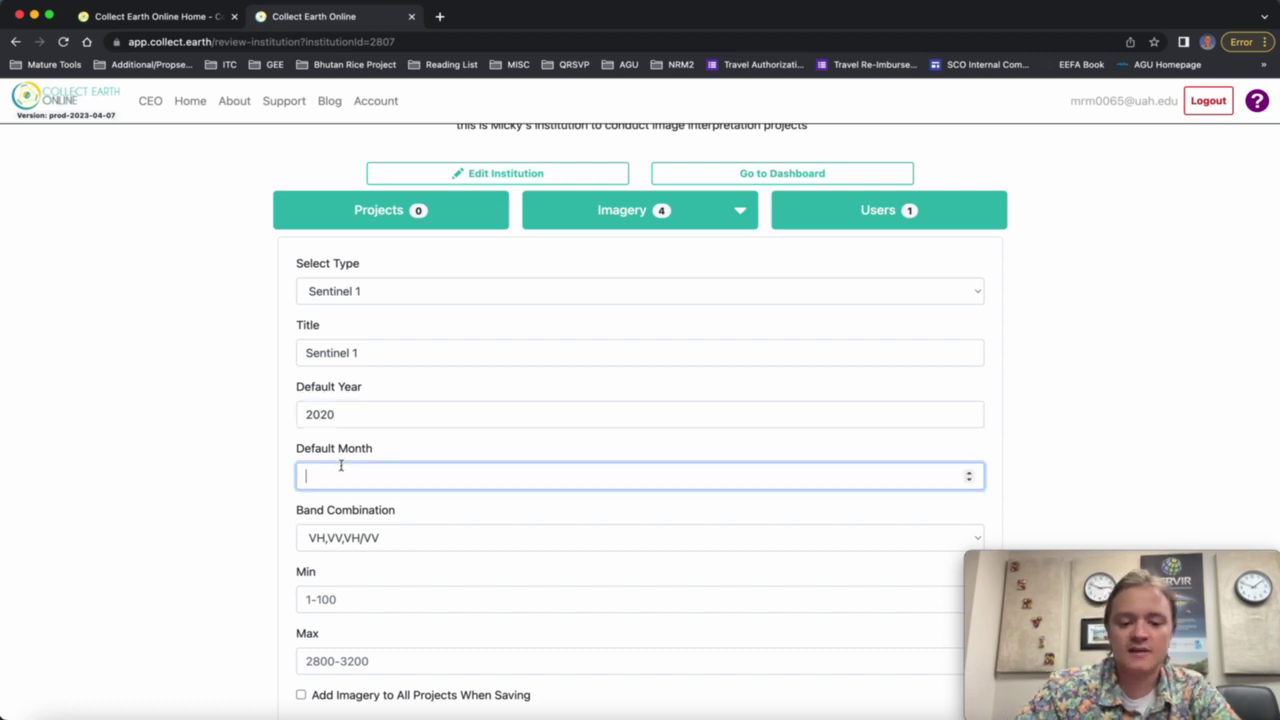
Enter 6 as the default month and view the band combination options.
type("6")
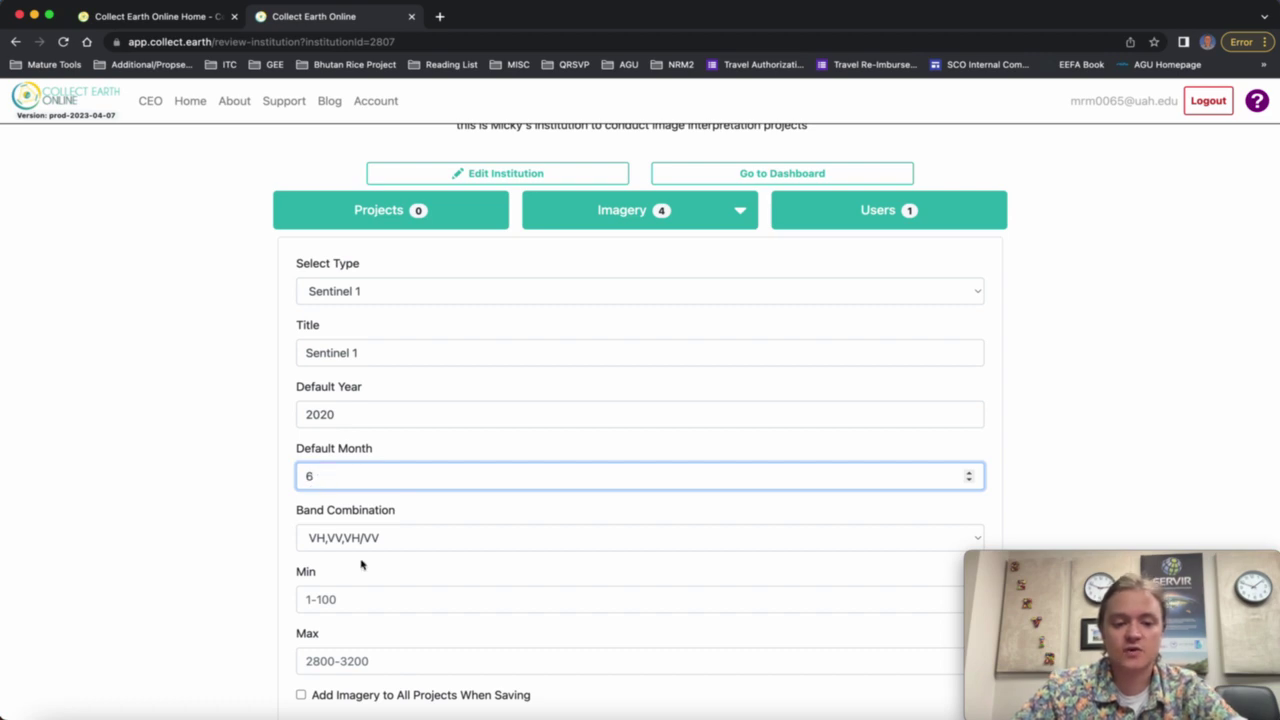
scroll(362, 565, "down", 2)
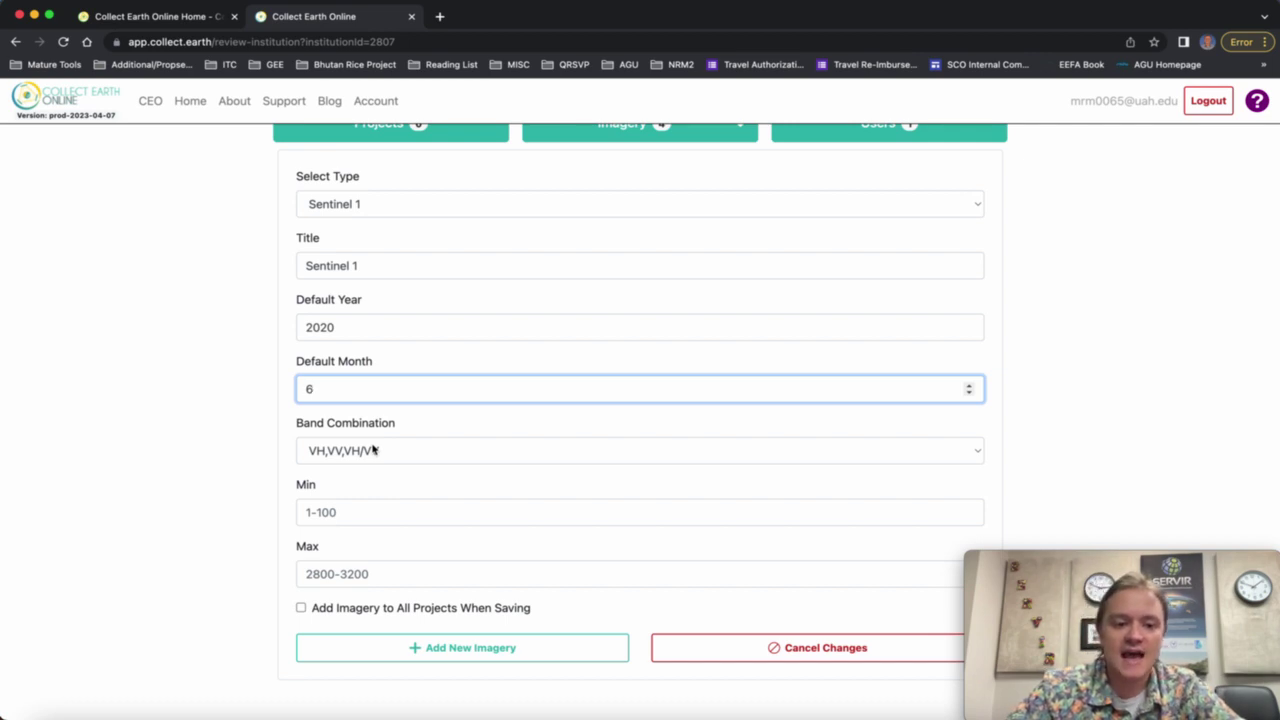
left_click(373, 450)
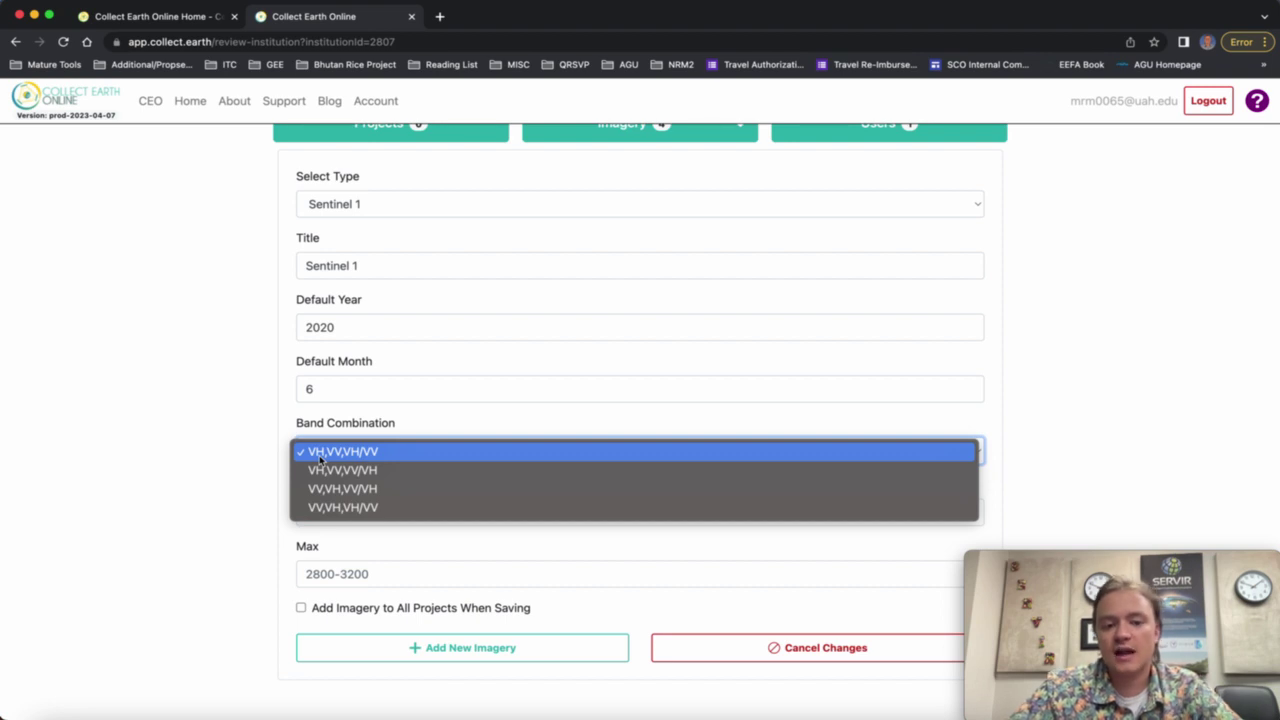
Keep VH,VV,VH/VV as the band combination after reviewing the choices again.
left_click(331, 455)
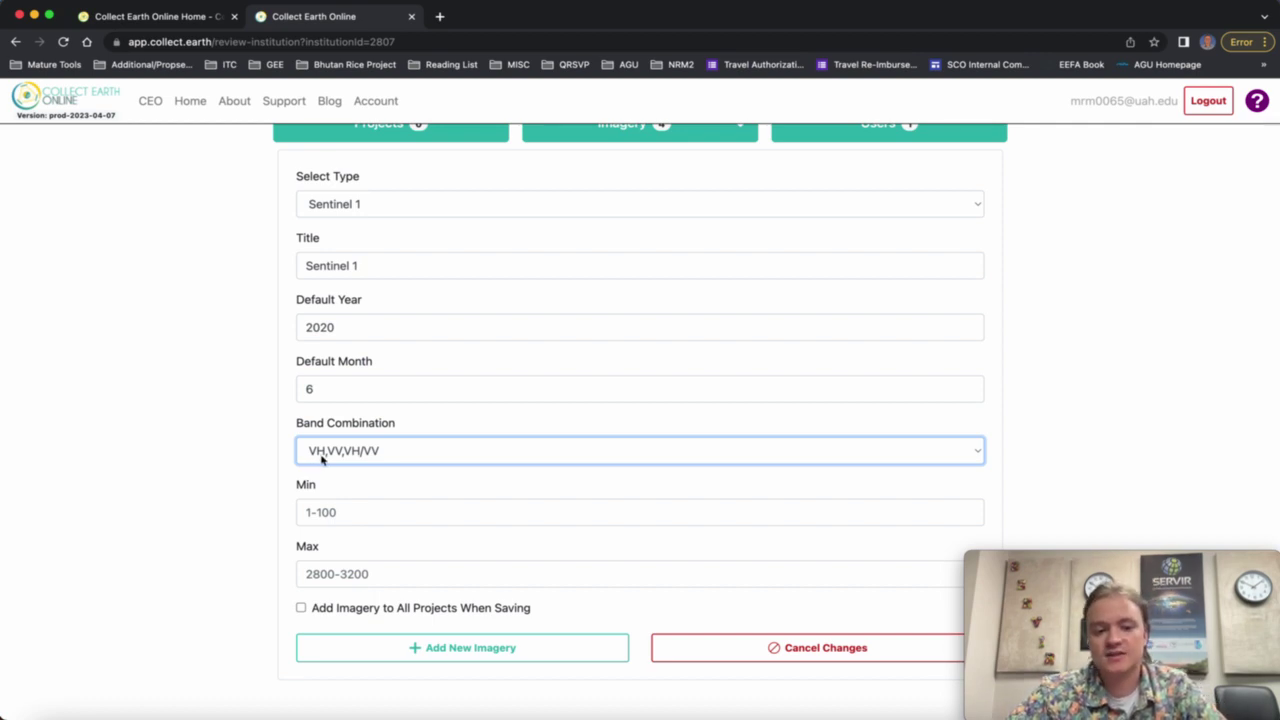
left_click(423, 463)
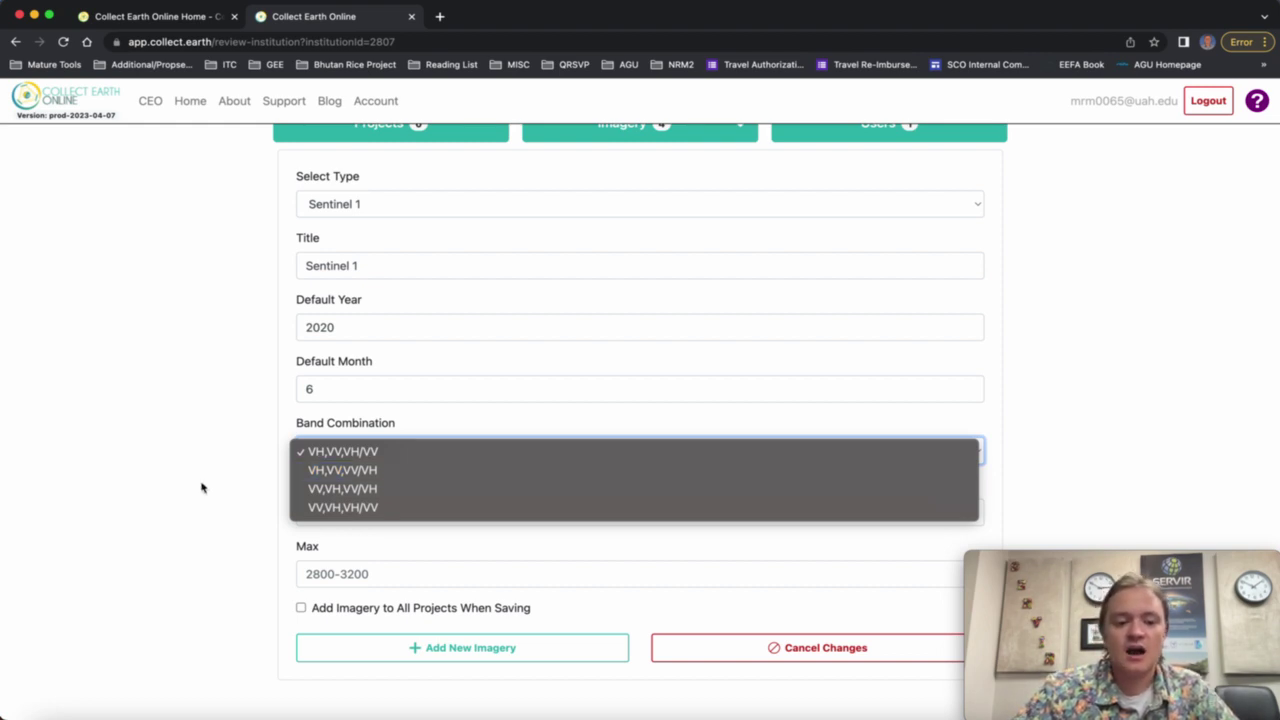
left_click(357, 458)
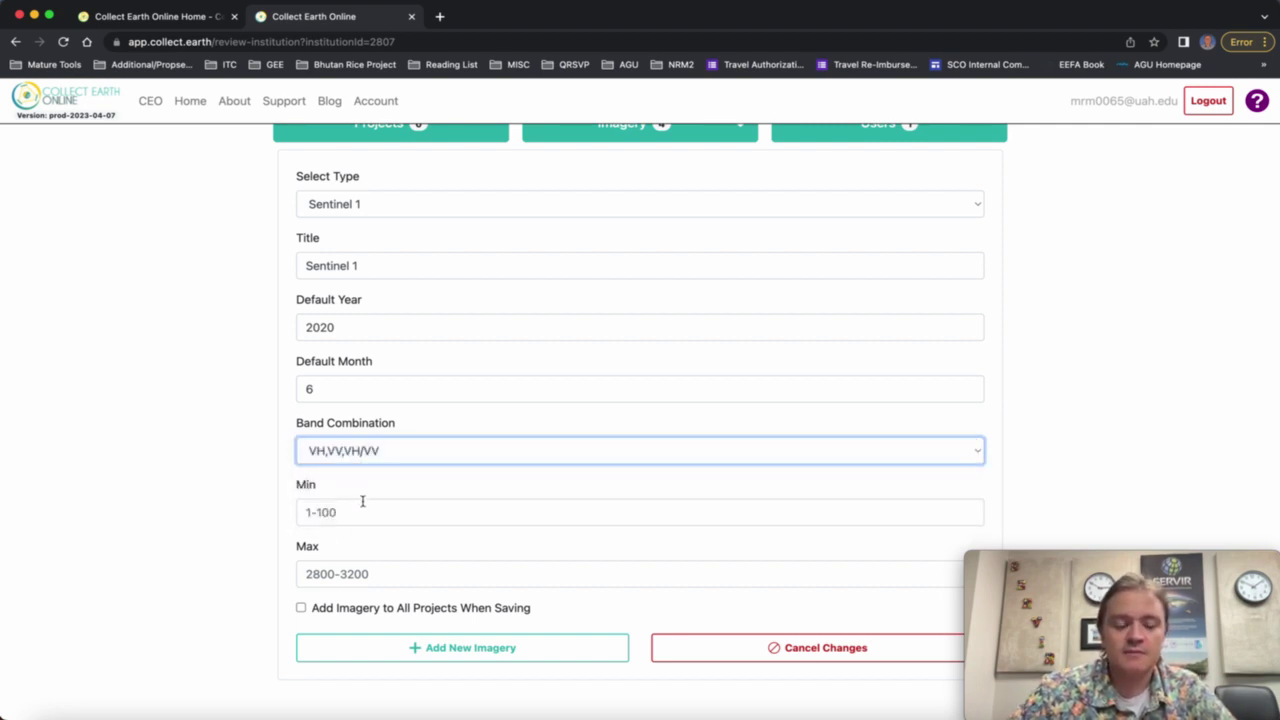
left_click(342, 506)
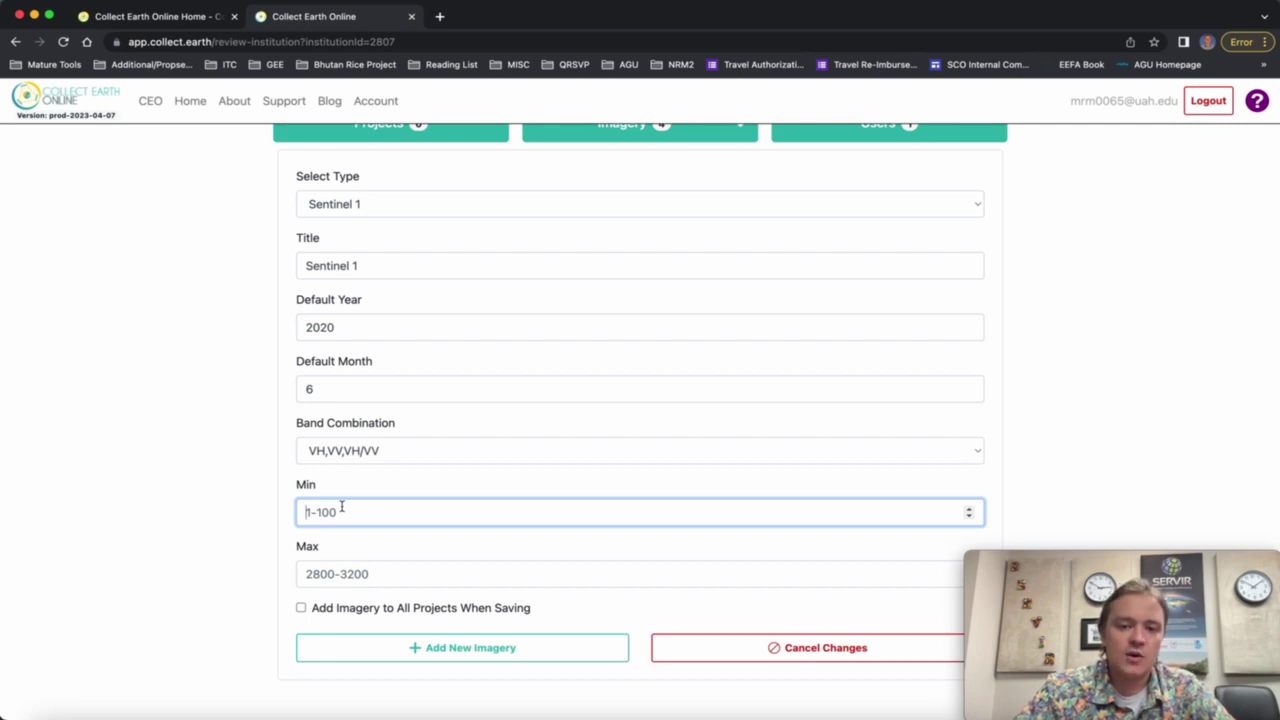
Set min 0 and max 0.3, and enable adding the imagery to all projects on save.
type("0")
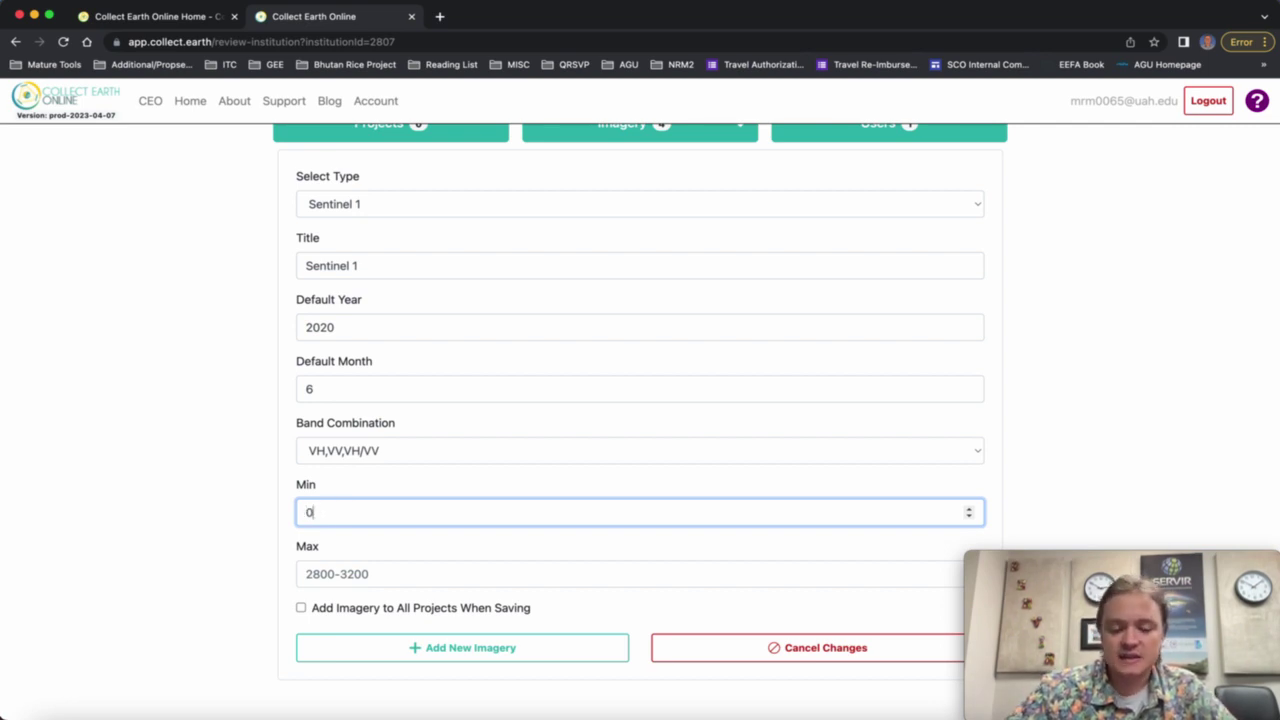
left_click(337, 574)
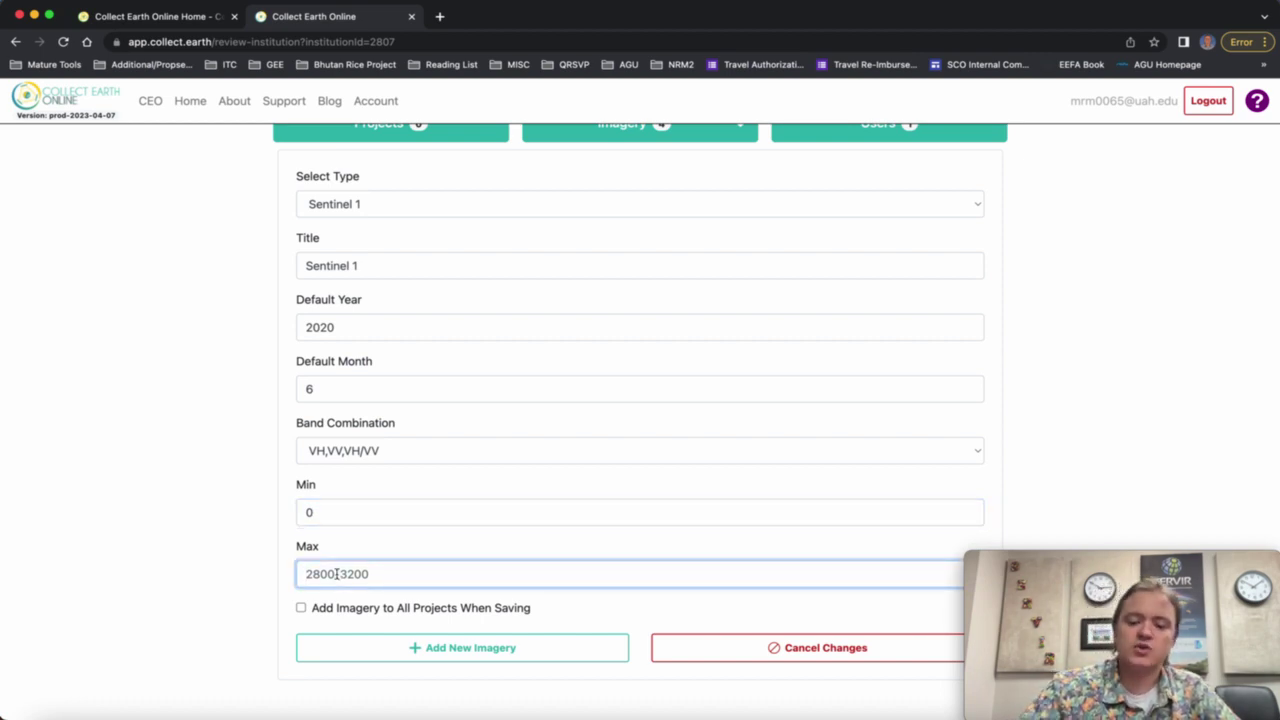
type("0.3")
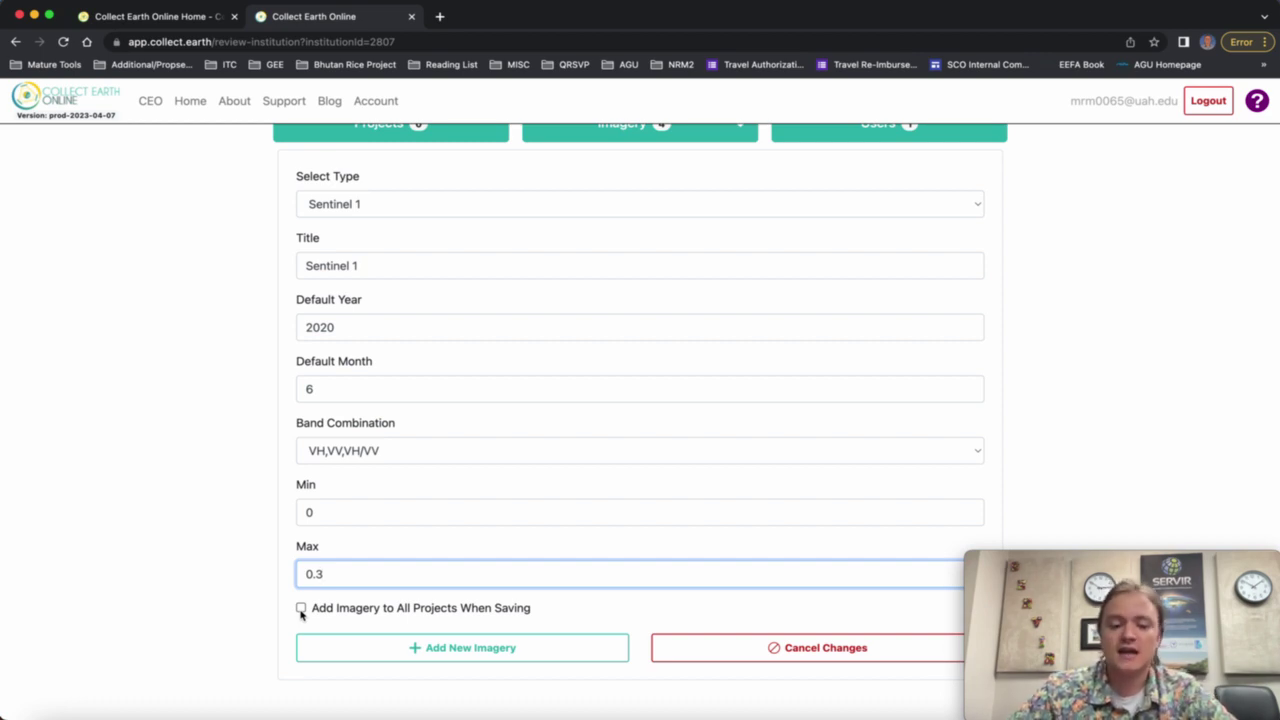
left_click(301, 609)
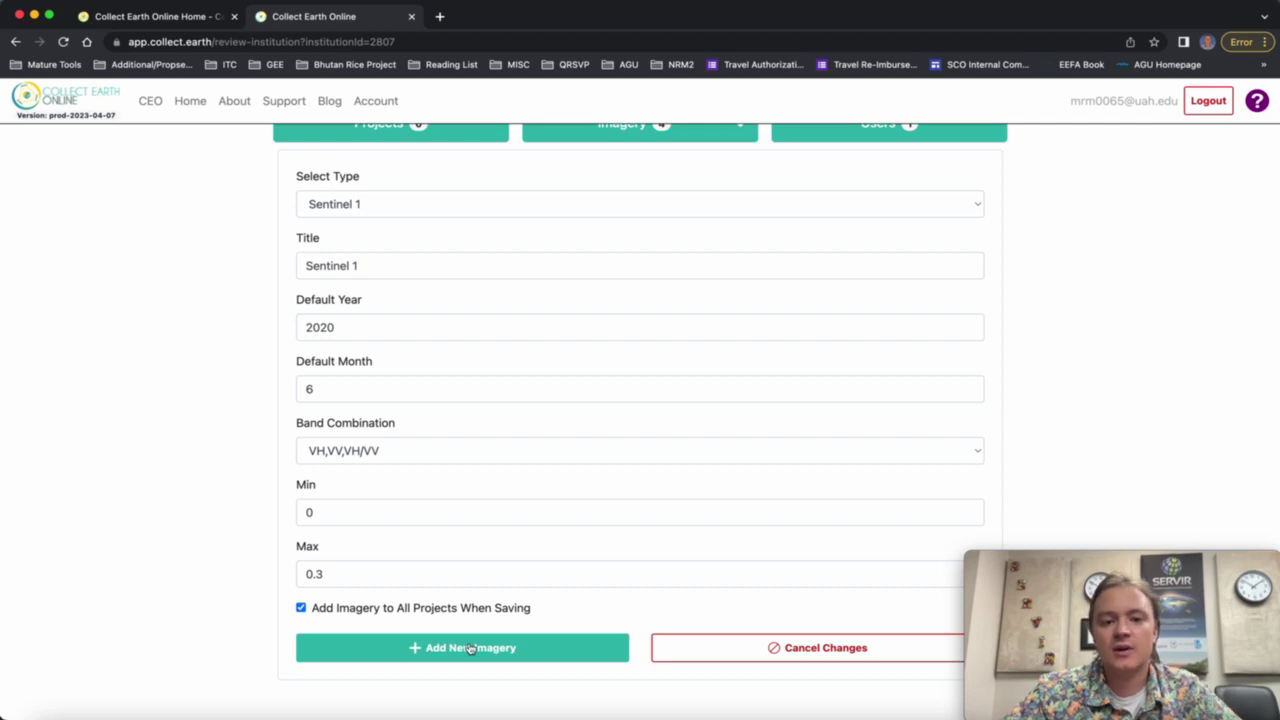
Save the Sentinel 1 layer, raising the institution's imagery count to 5.
left_click(470, 648)
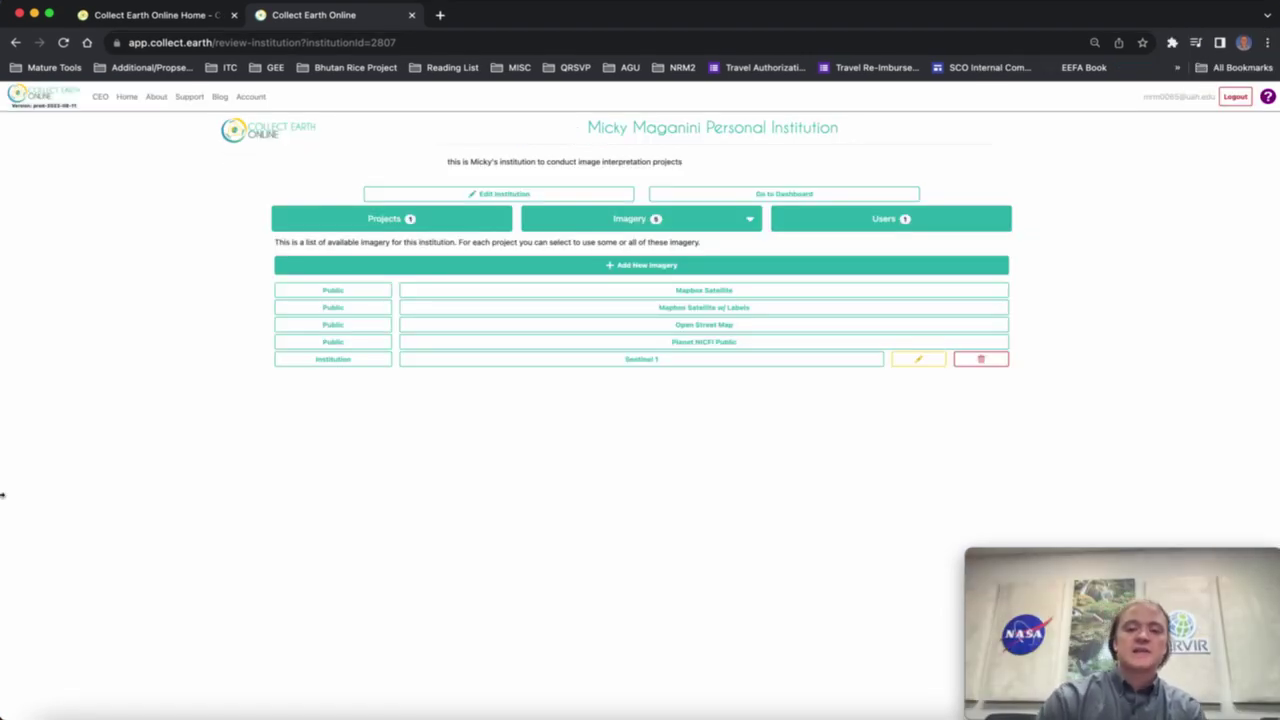
Start a new Sentinel 2 imagery entry titled 'Sentinel 2'.
left_click(613, 267)
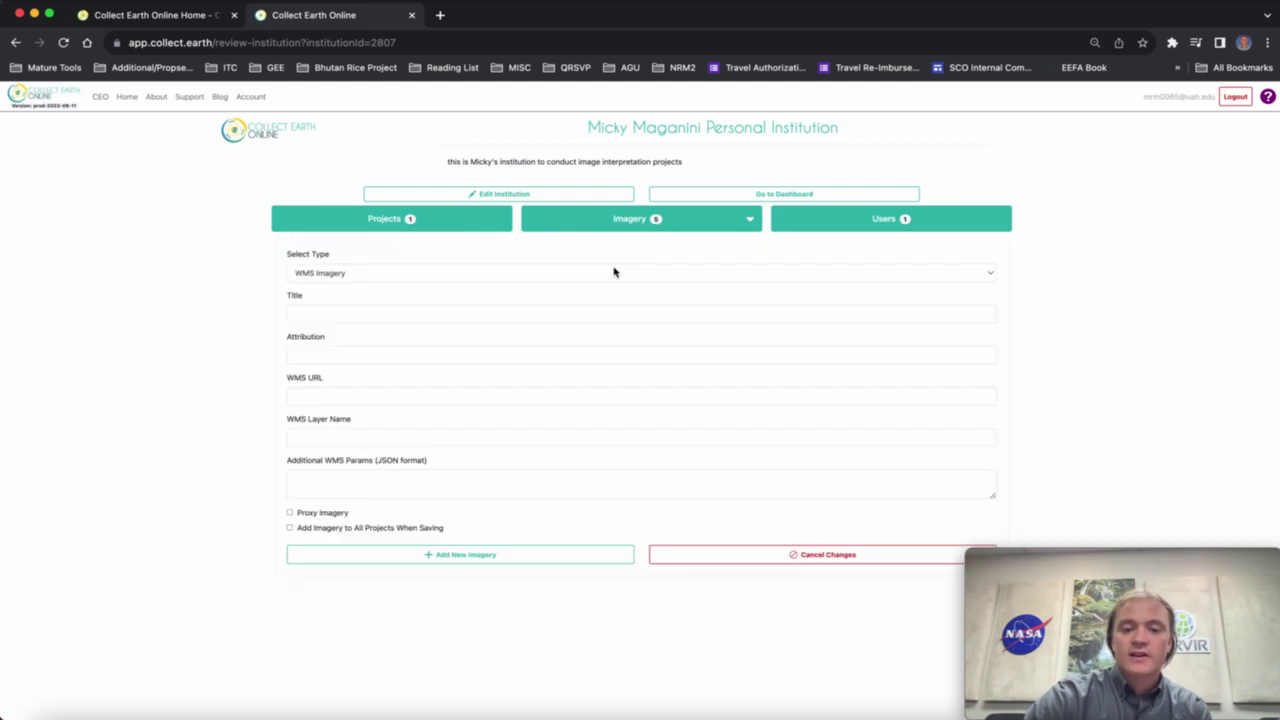
left_click(342, 277)
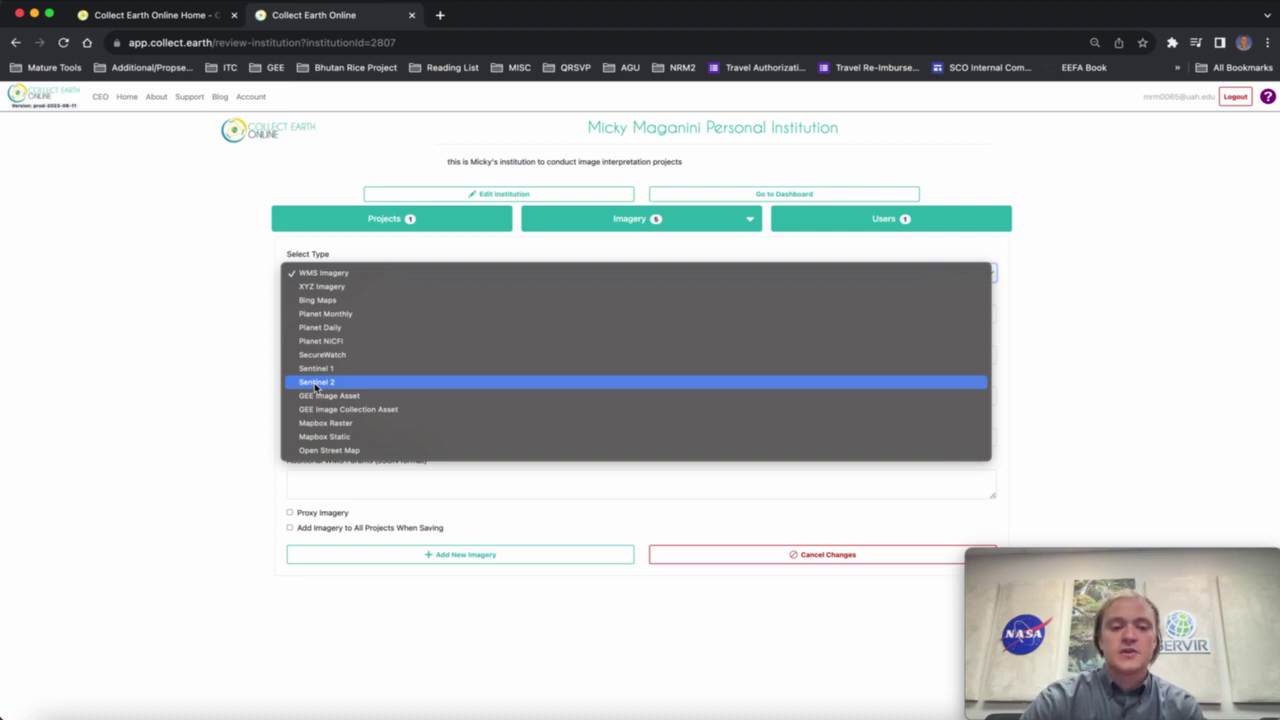
left_click(316, 385)
left_click(323, 314)
type("S")
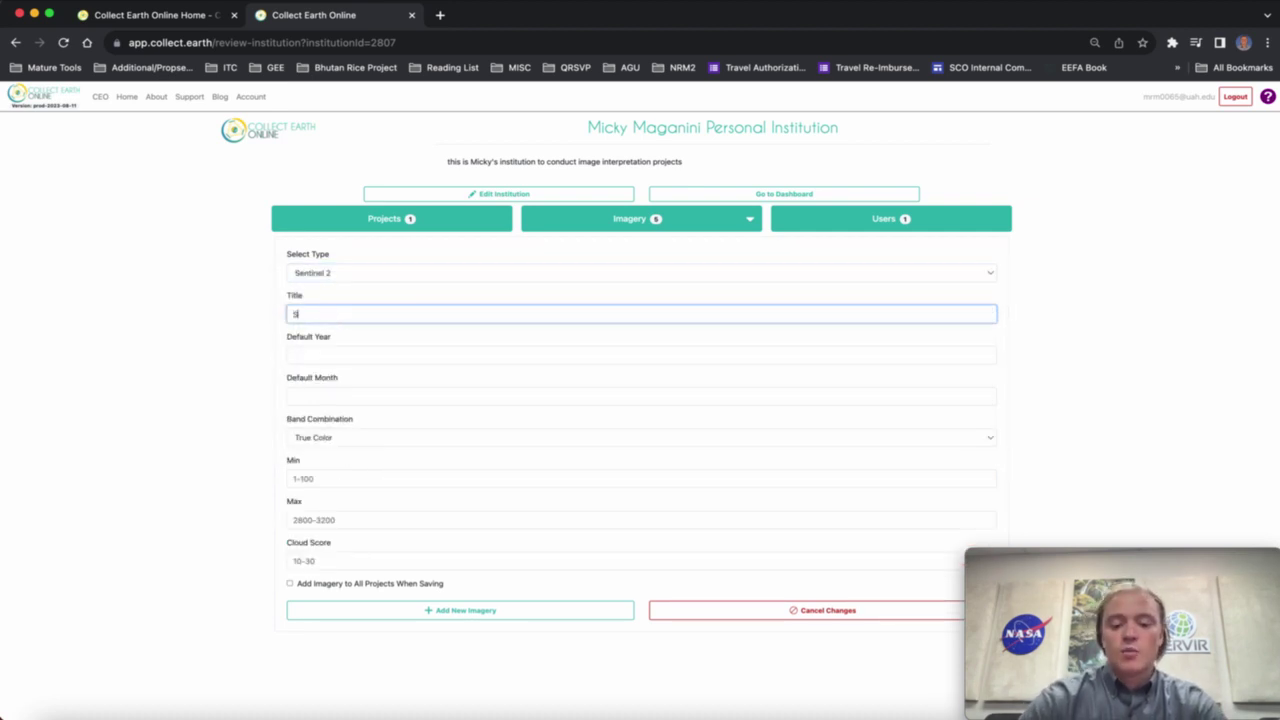
type("entnel")
key("BackSpace")
key("BackSpace")
key("BackSpace")
type("in")
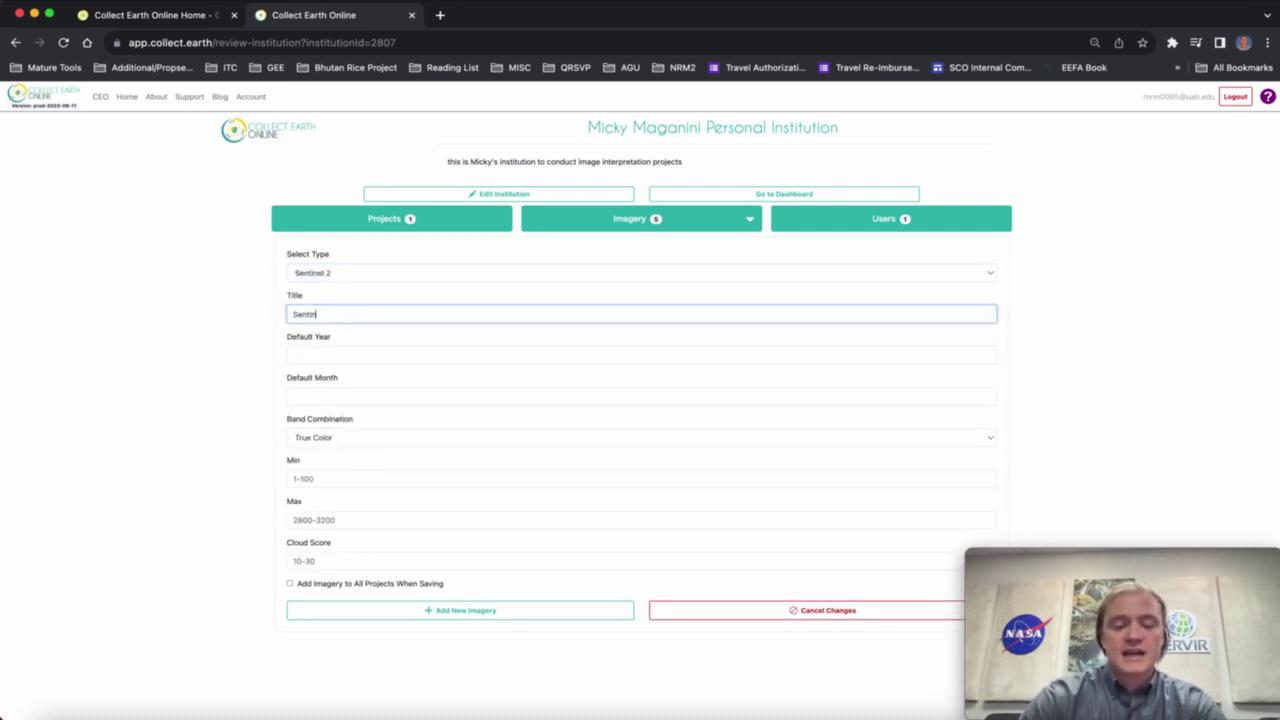
type("el 2")
Set the default year to 2017 and the default month, keeping the True Color bands.
left_click(331, 356)
type("2")
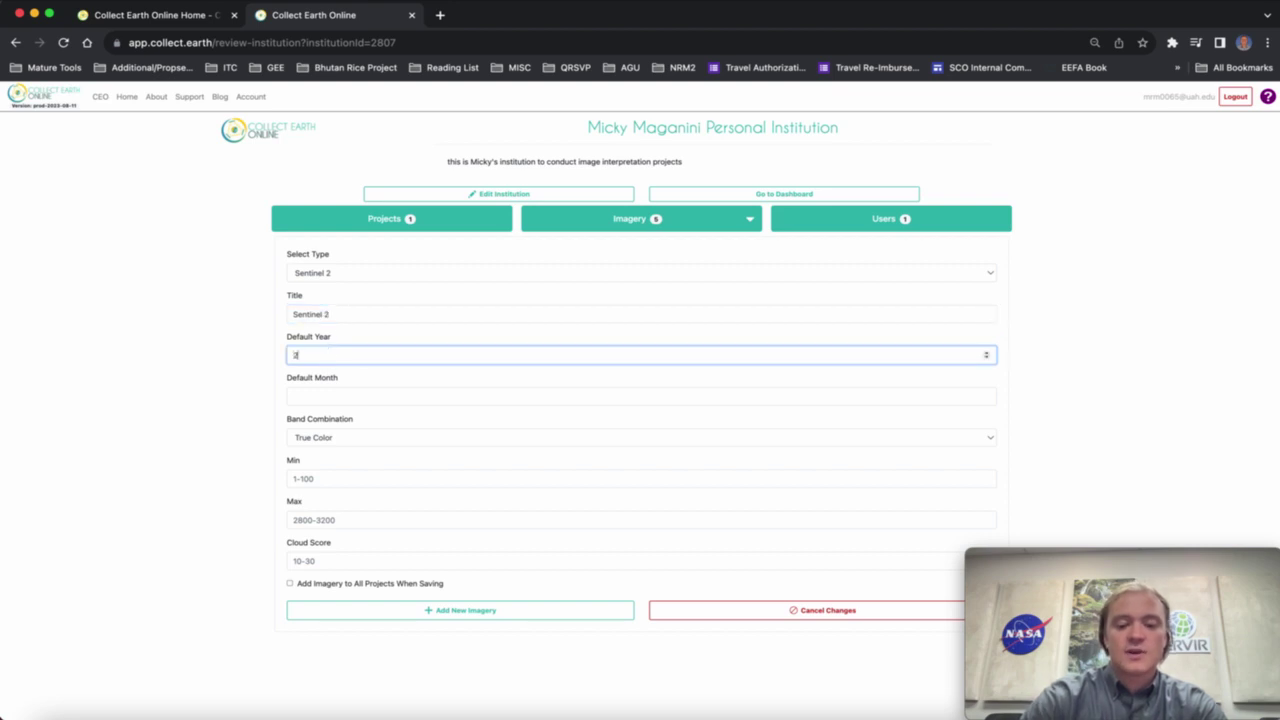
type("017")
left_click(315, 396)
type("6")
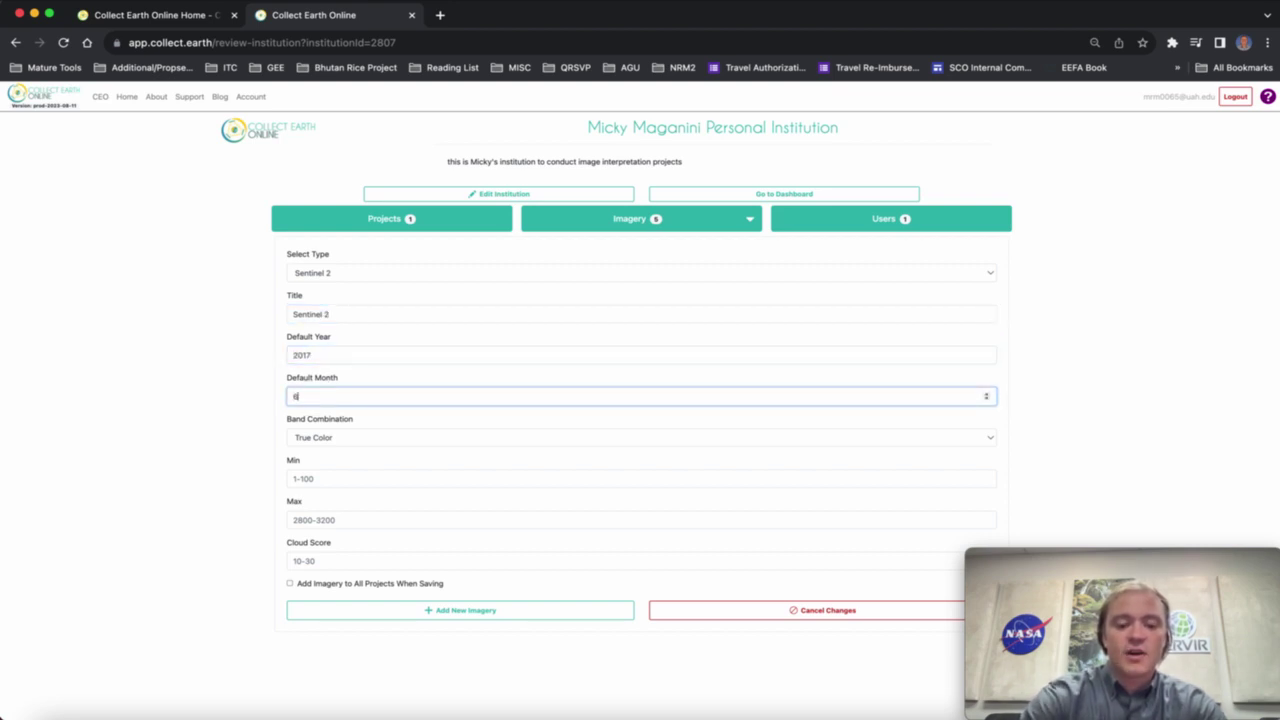
left_click(352, 440)
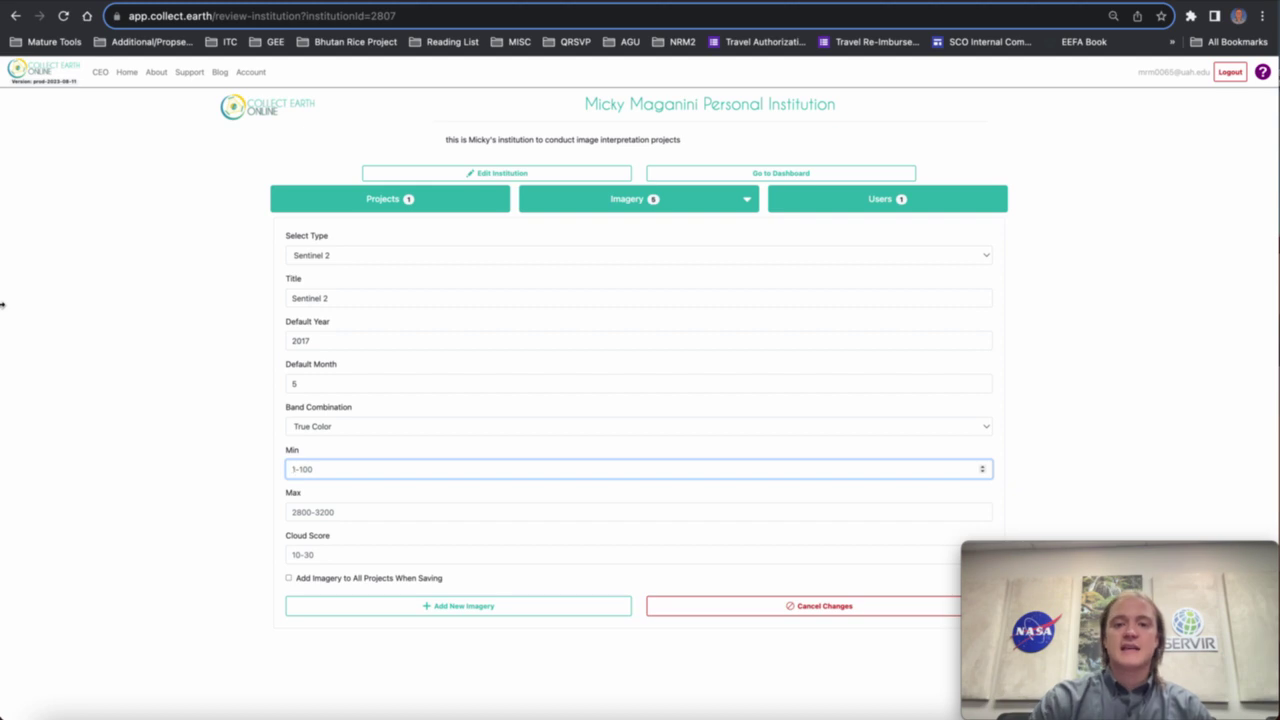
Give Sentinel 2 min 0, max 0.3 and cloud score 30, add it to all projects, and save.
type("0")
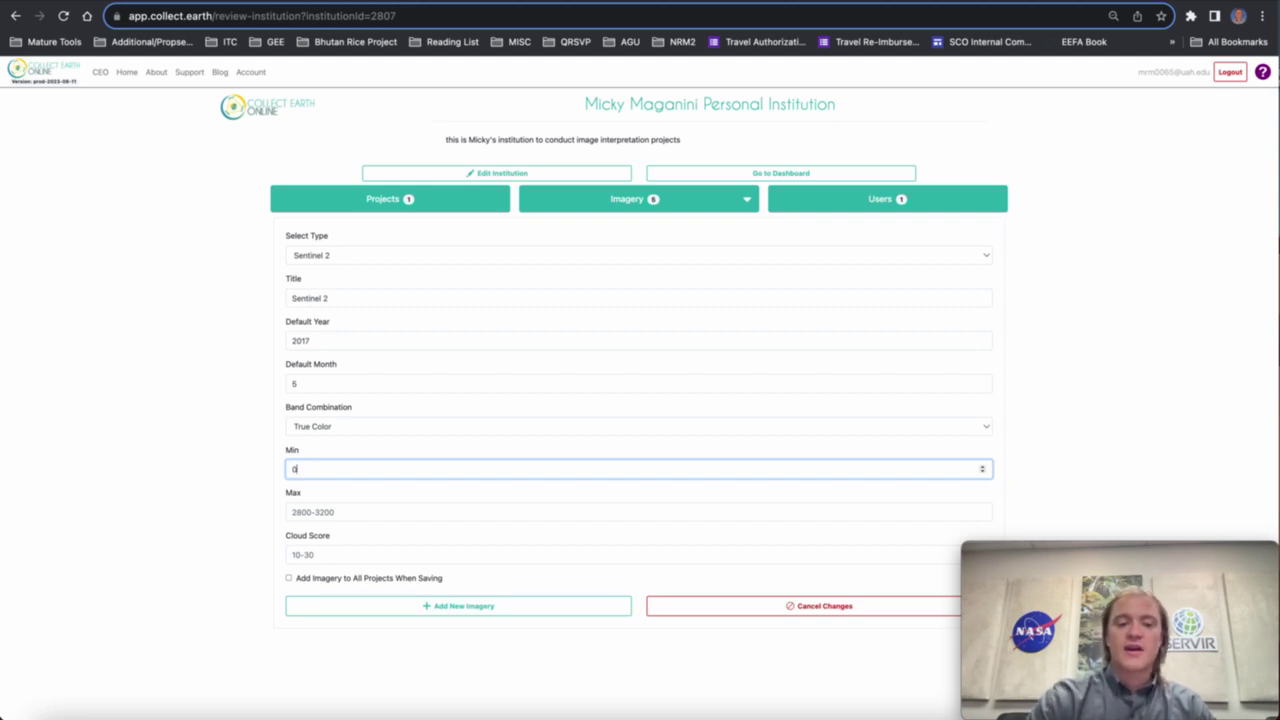
left_click(300, 511)
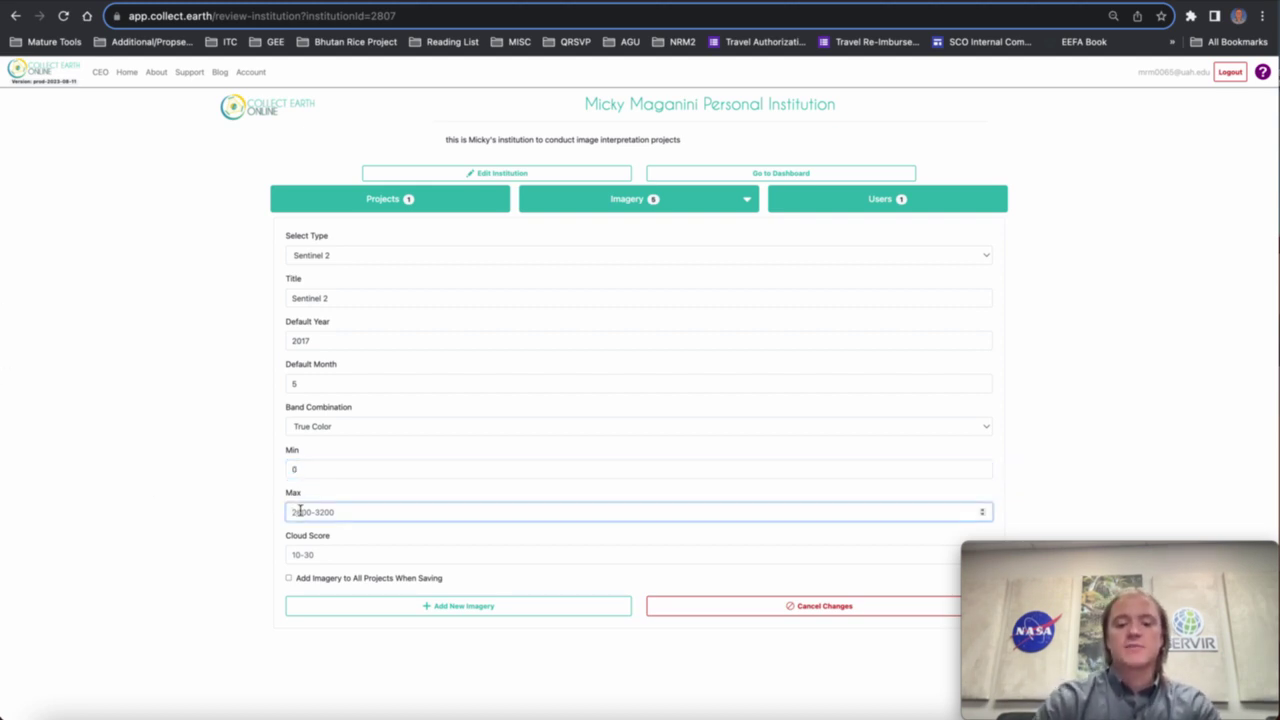
type("0.3")
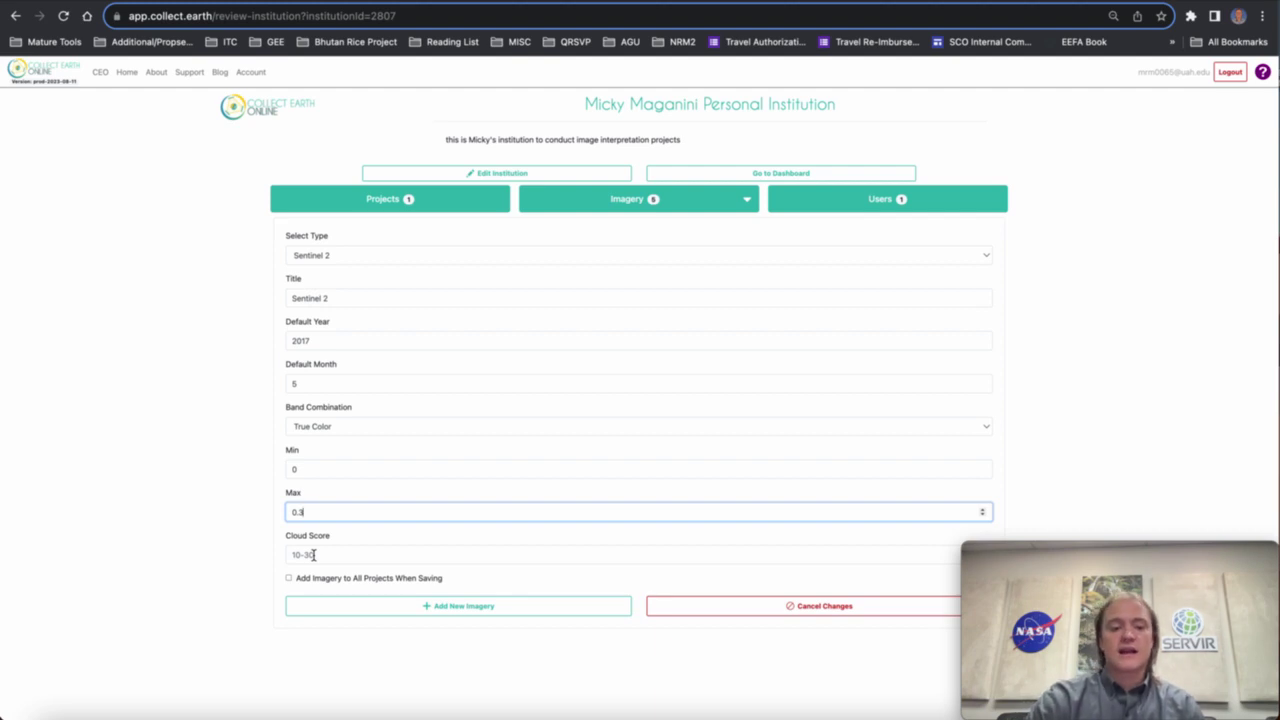
left_click(313, 555)
type("30")
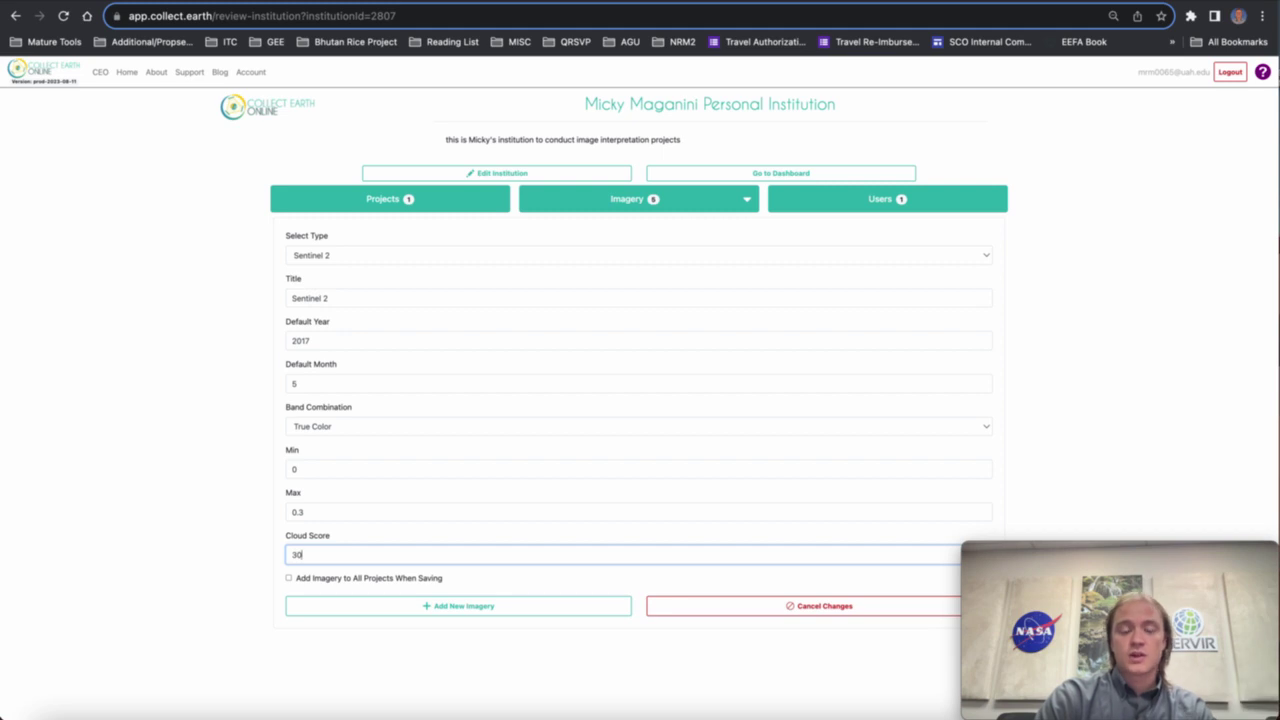
left_click(289, 579)
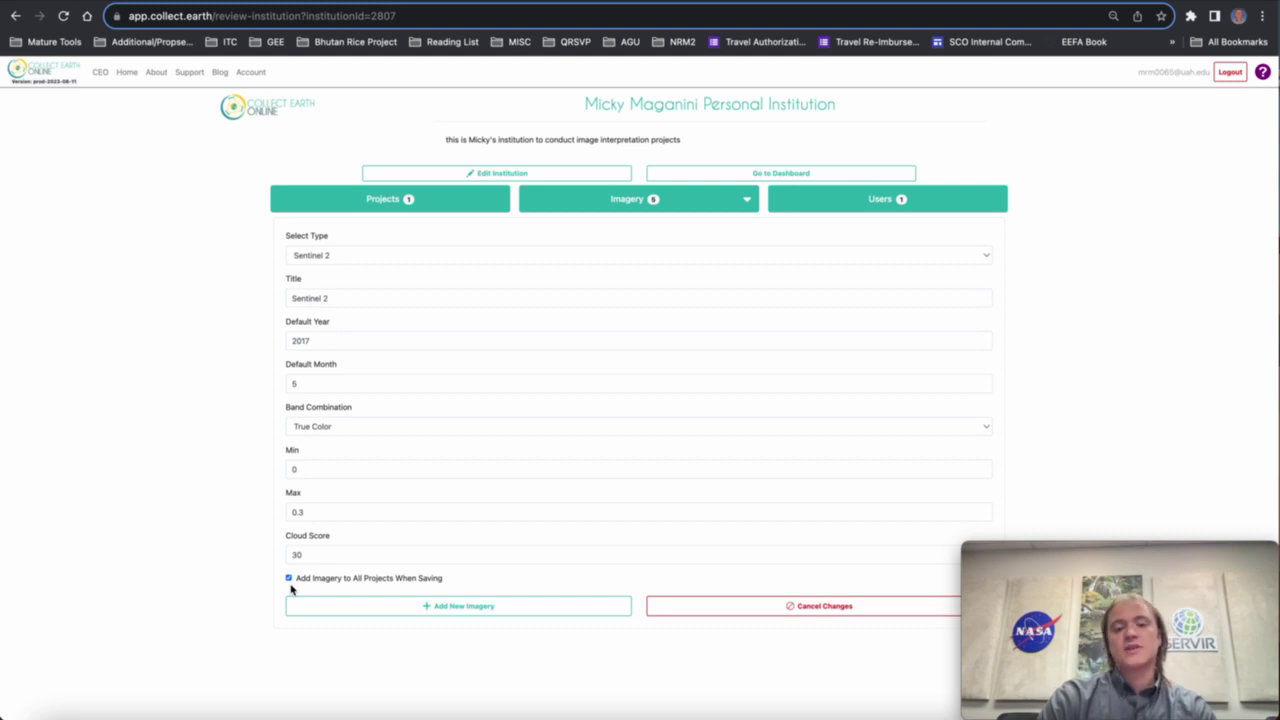
left_click(400, 606)
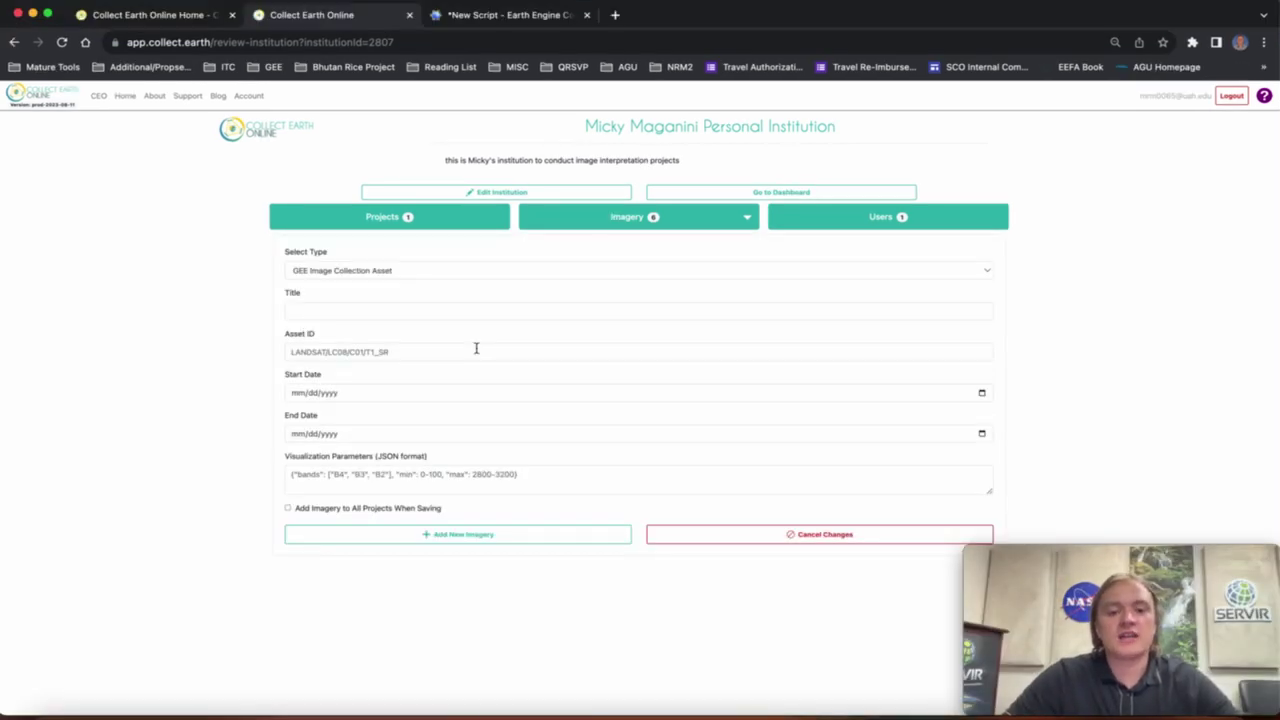
Switch the new imagery entry's type to GEE Image Collection Asset.
left_click(397, 270)
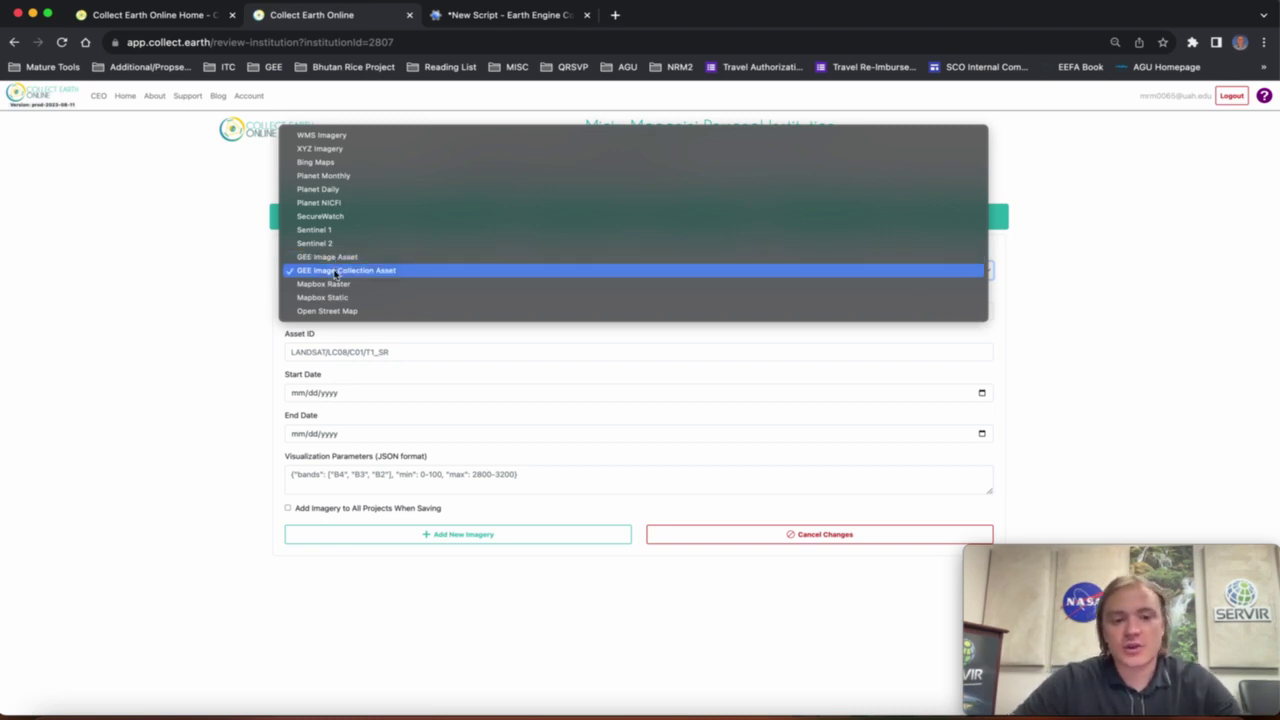
left_click(341, 276)
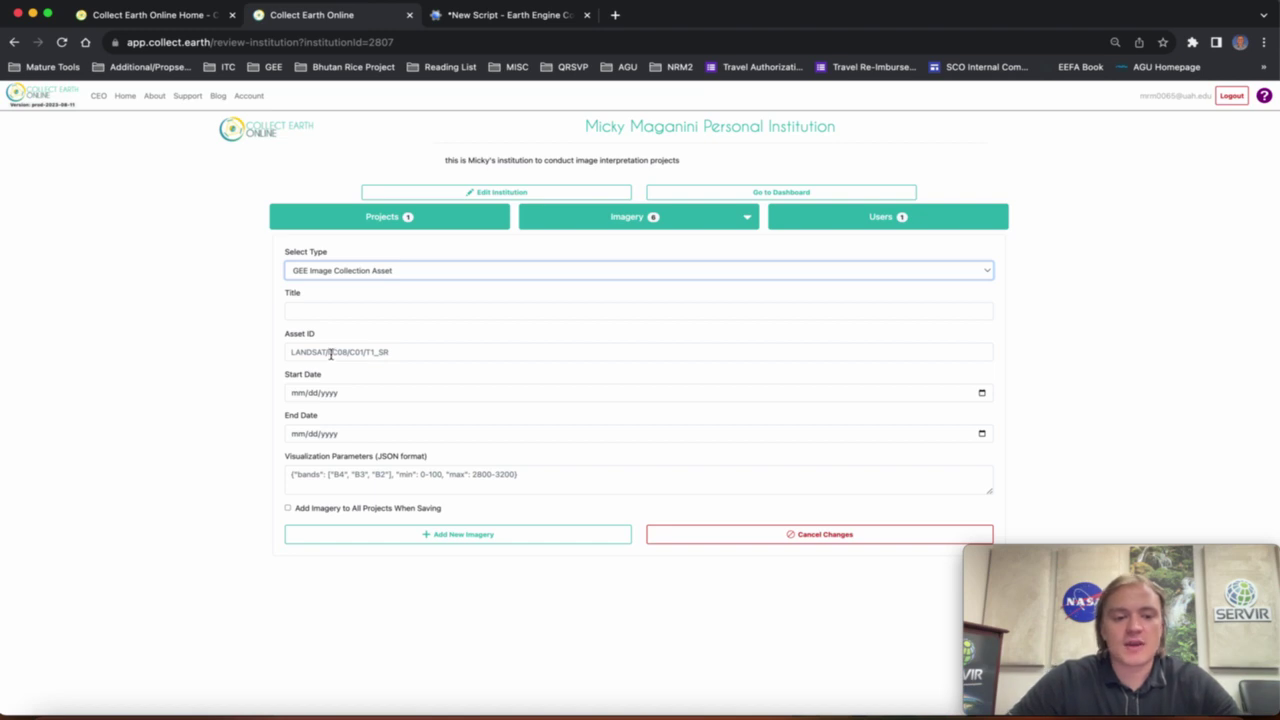
left_click_drag(285, 340, 330, 340)
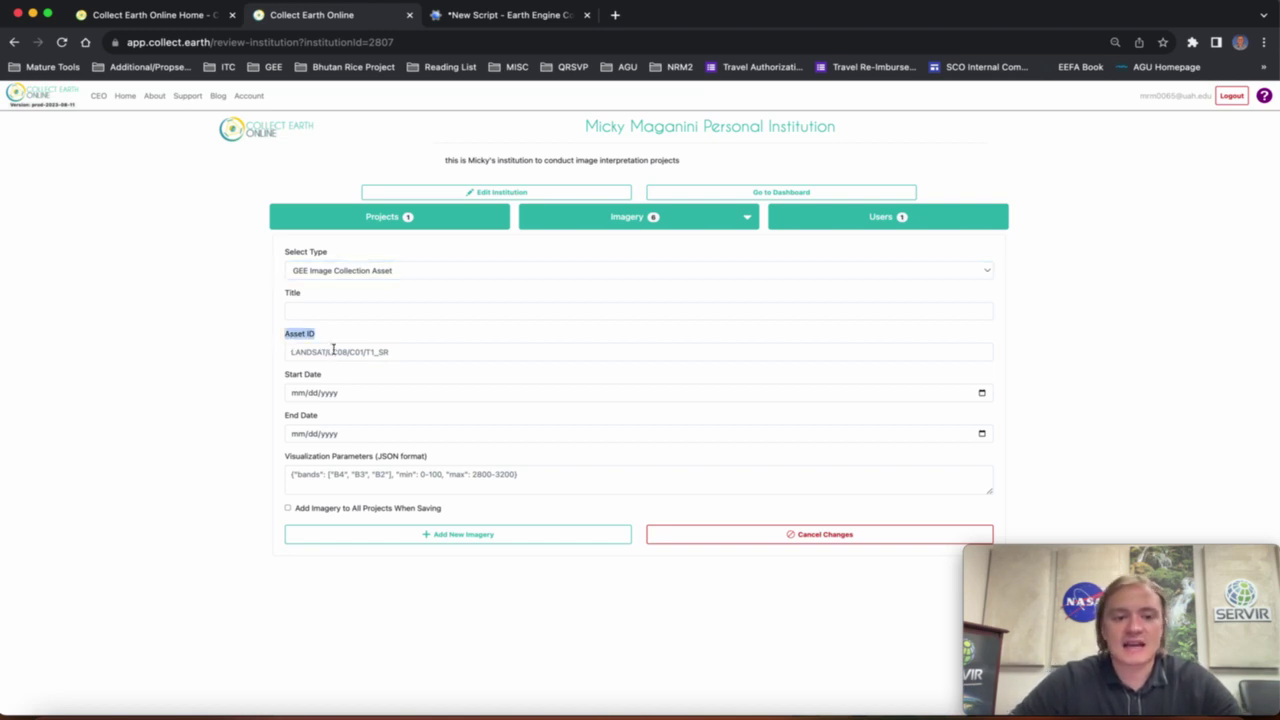
left_click(322, 484)
Review the visualization parameters and Asset ID fields, then open a blank browser tab.
left_click_drag(283, 460, 446, 460)
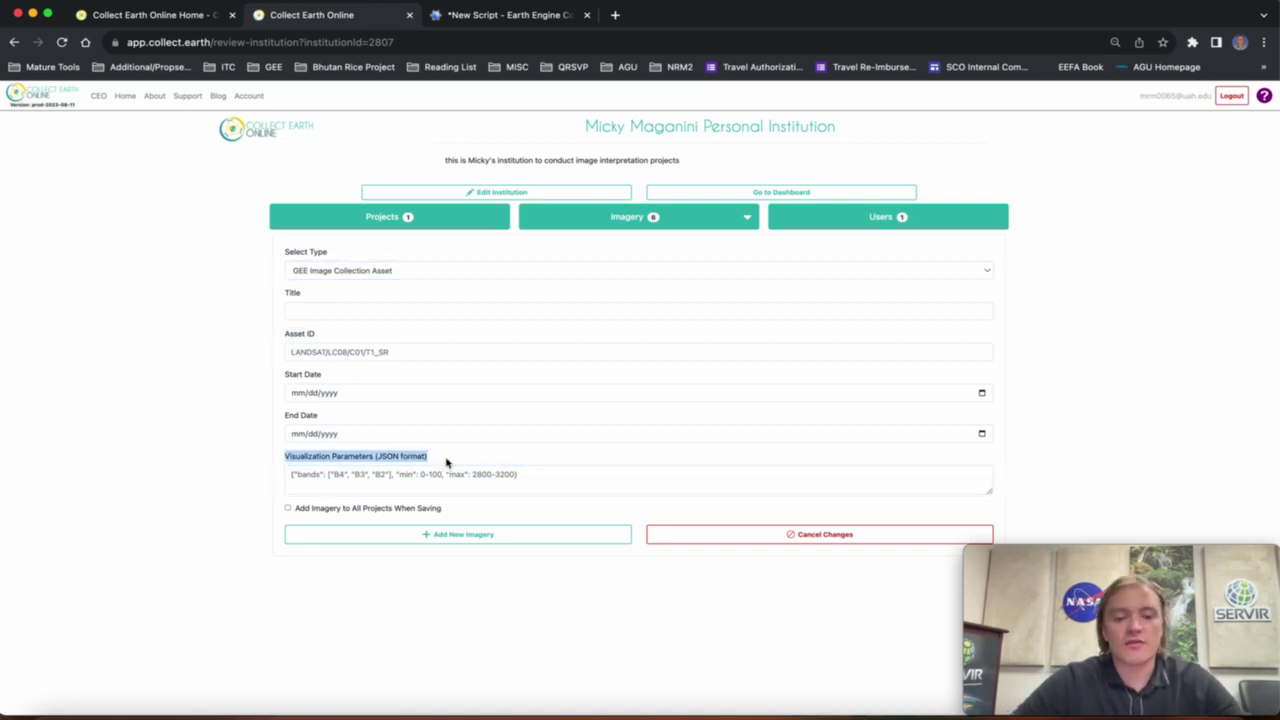
left_click(428, 488)
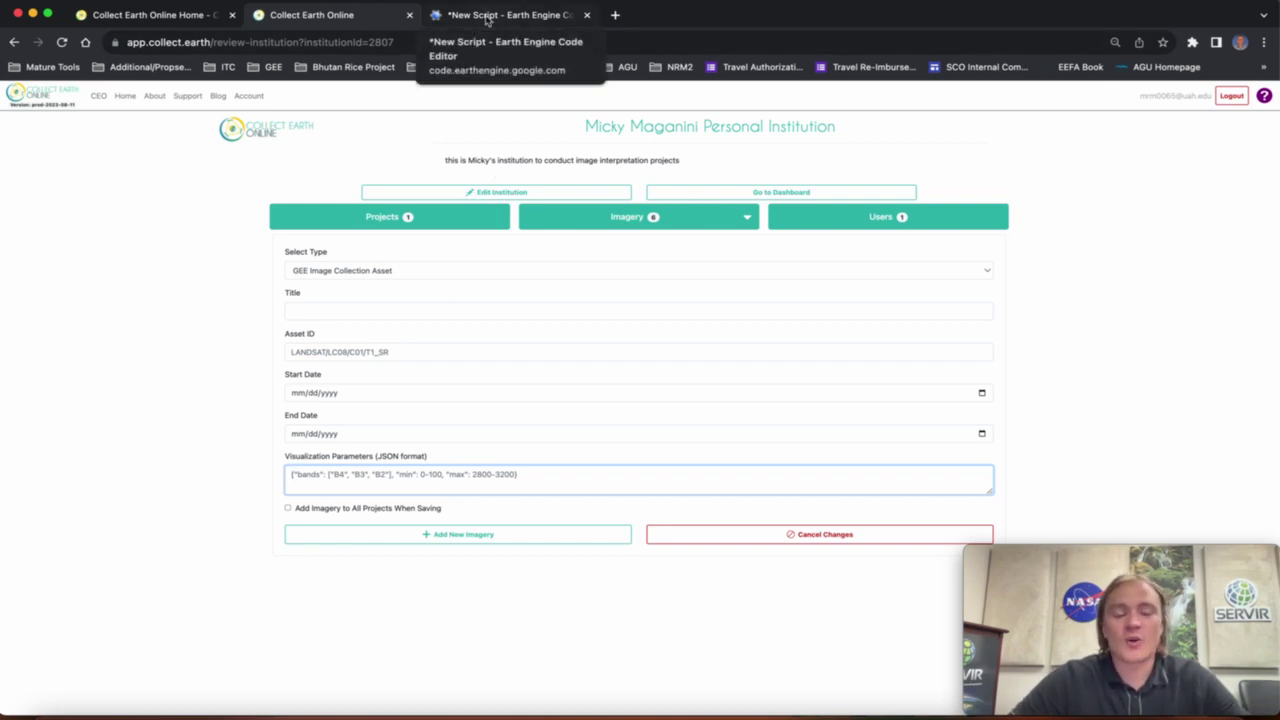
left_click(324, 351)
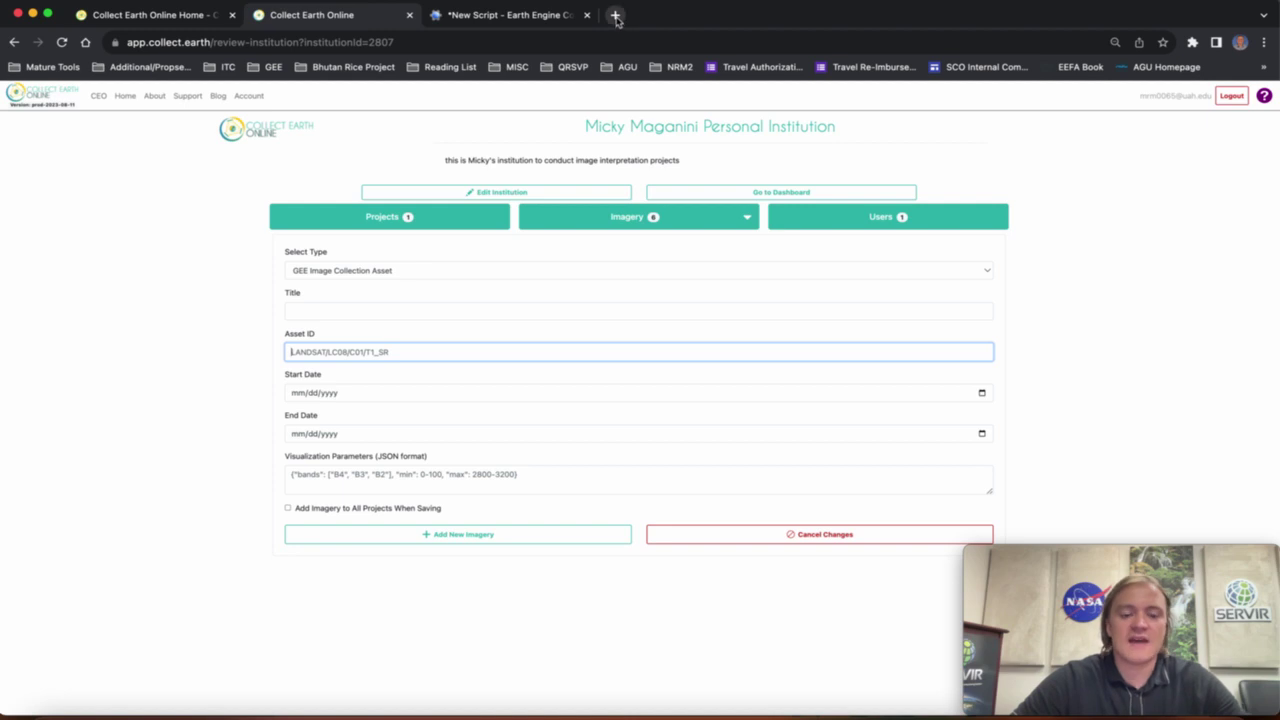
left_click(616, 17)
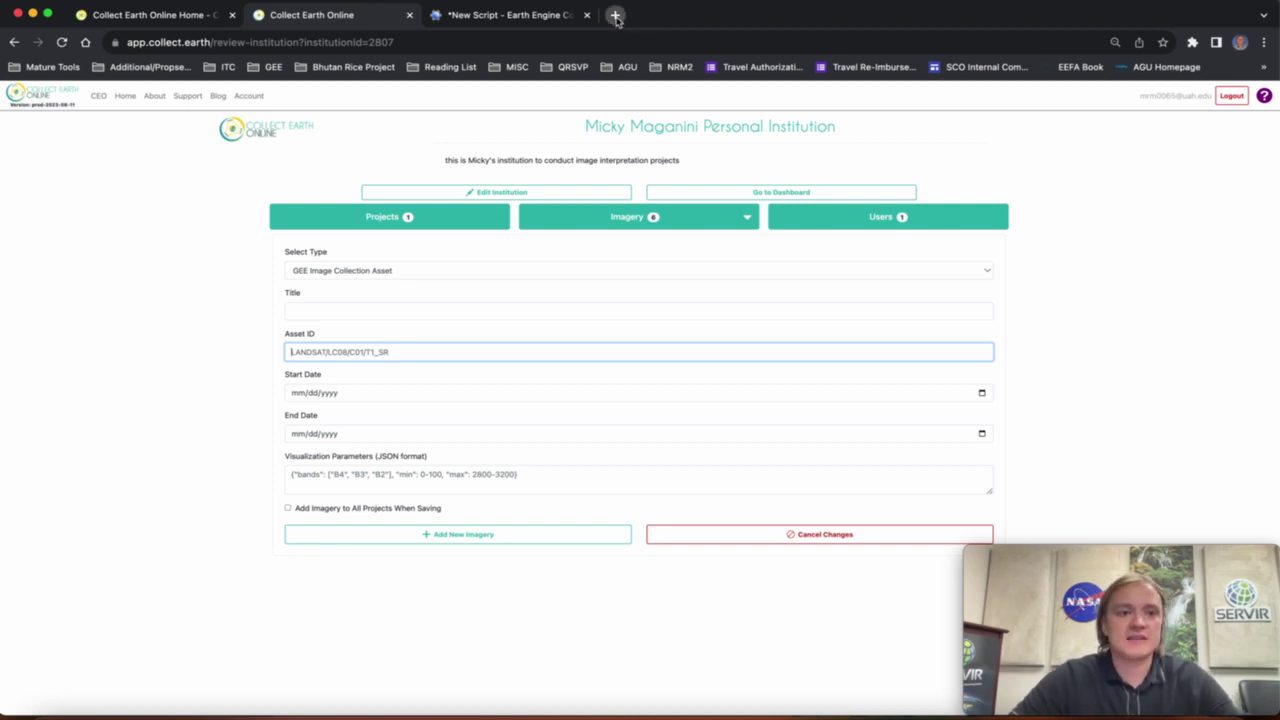
Load code.earthengine.google.com and open the NAIP raster dataset found by searching 'NAIP'.
type("code.")
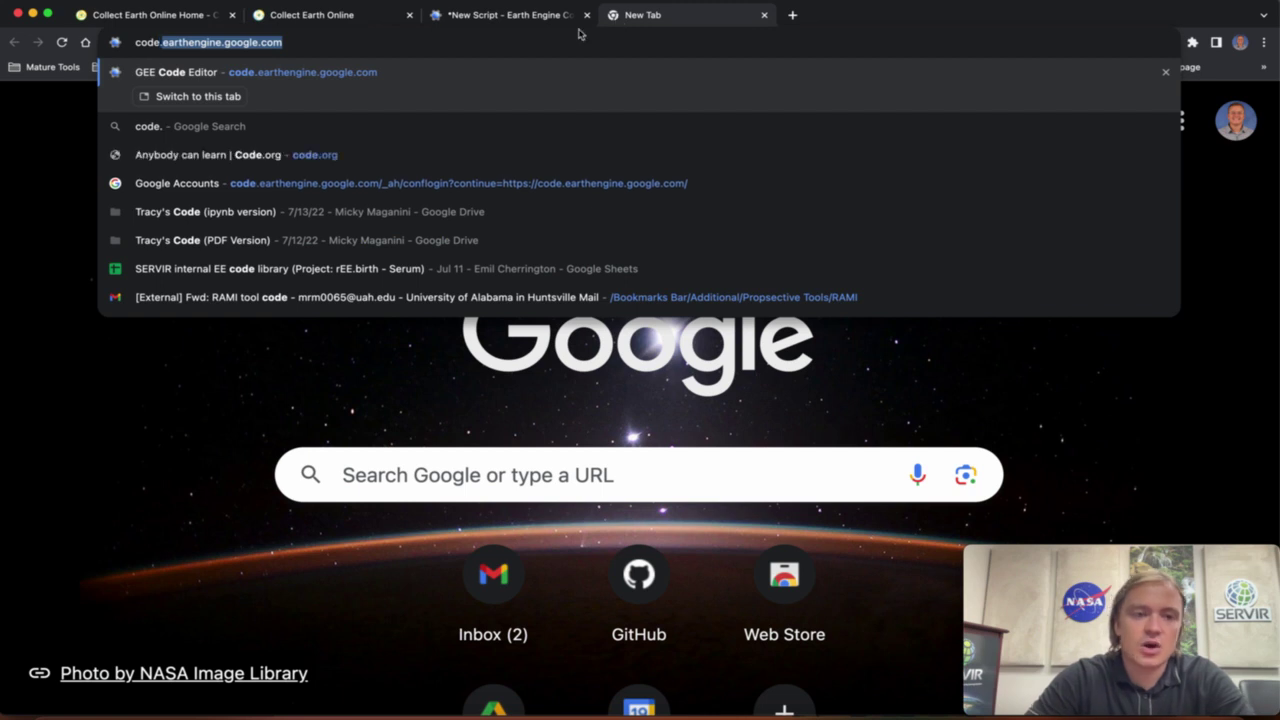
key("Return")
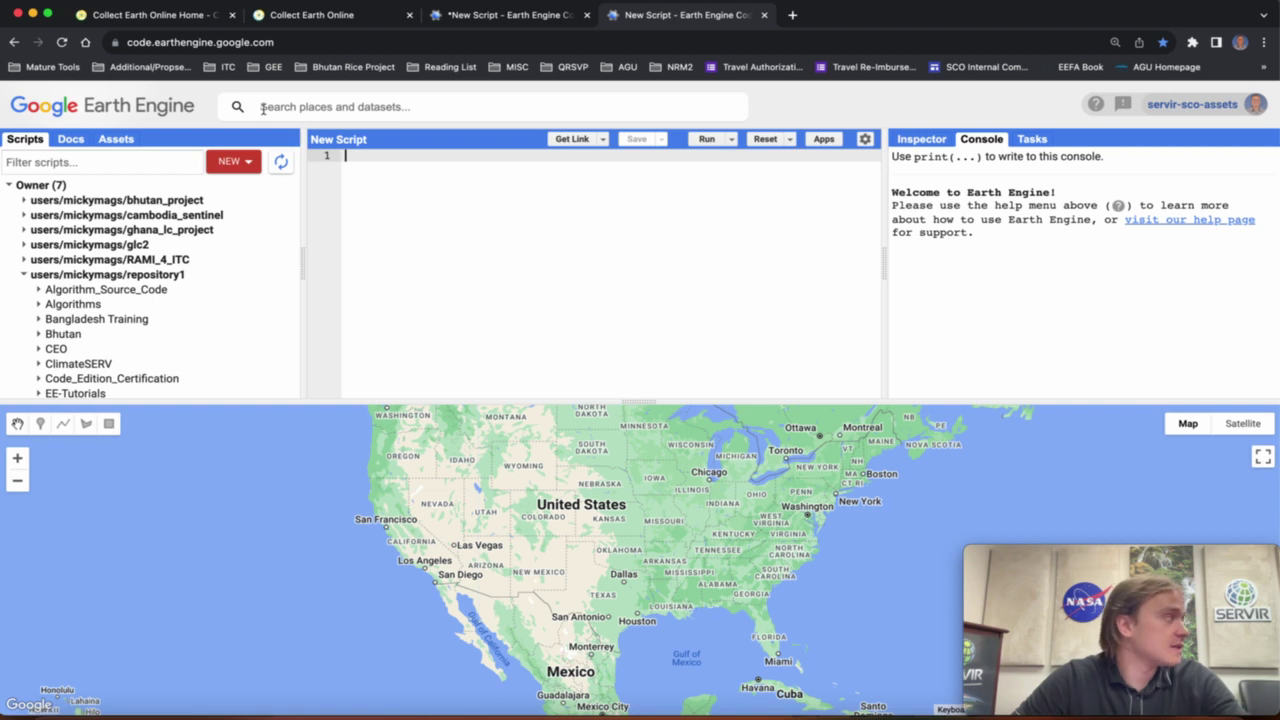
left_click(373, 108)
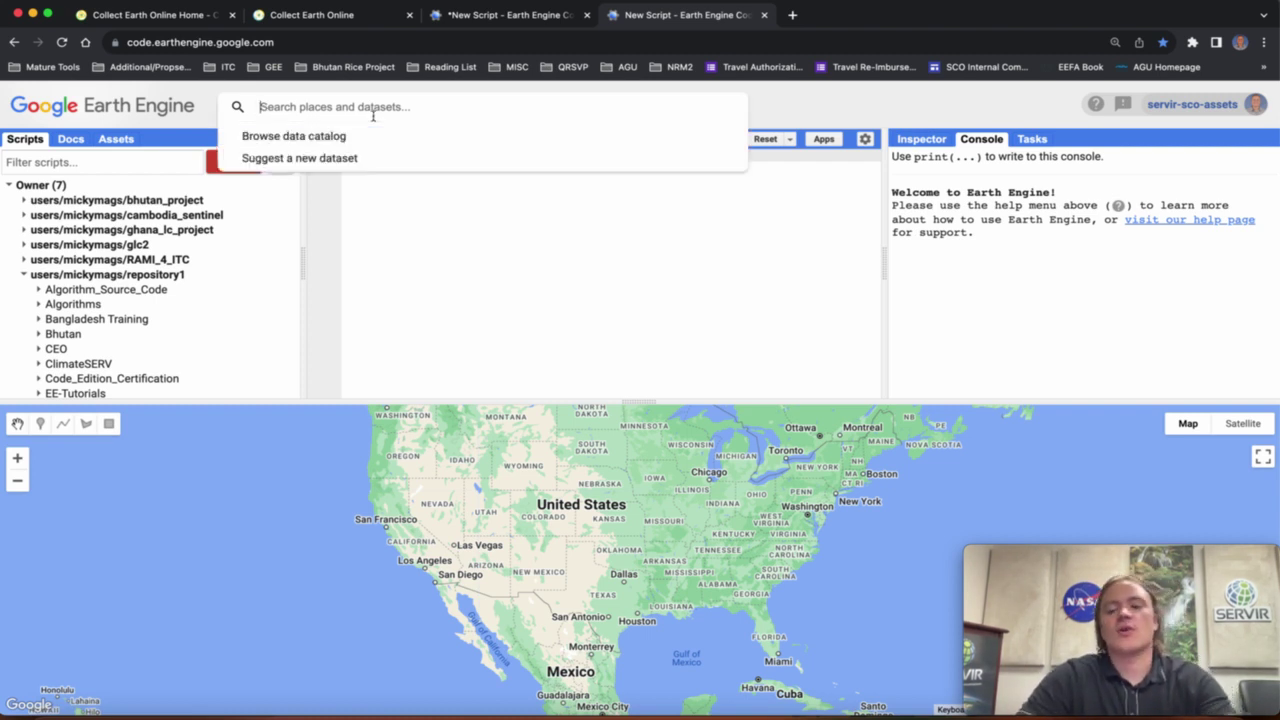
type("NAIP")
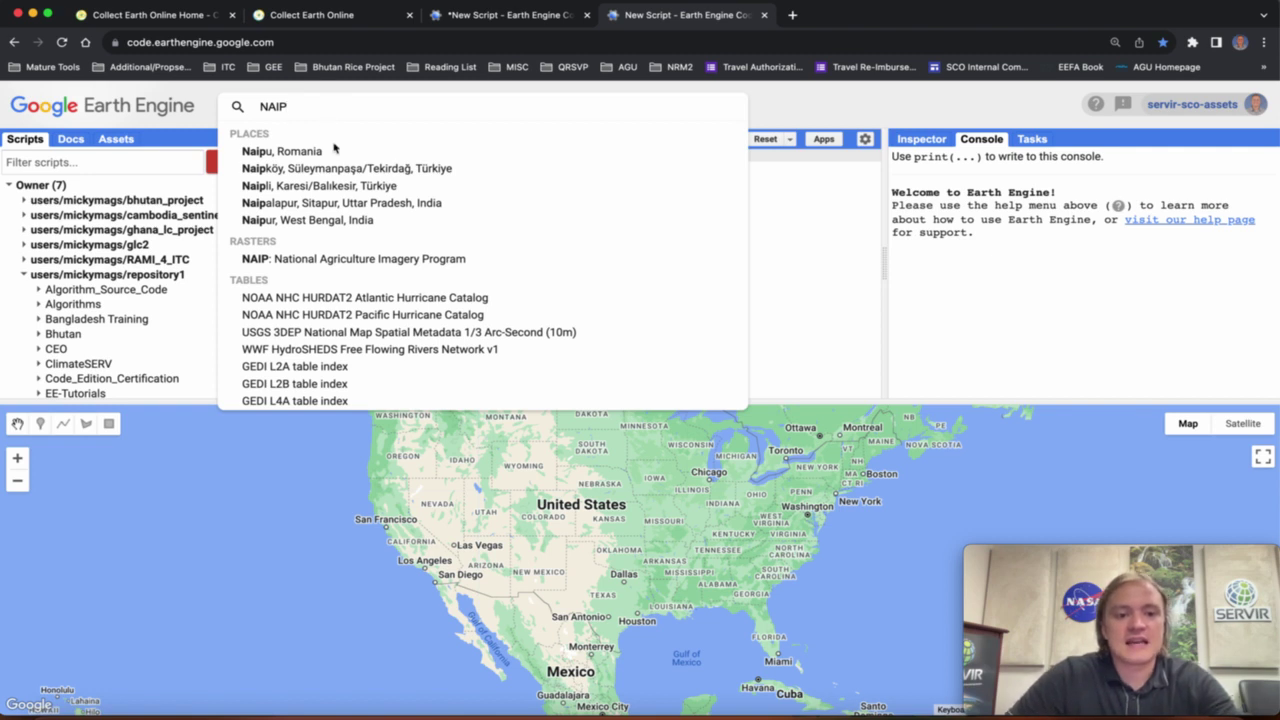
left_click(340, 261)
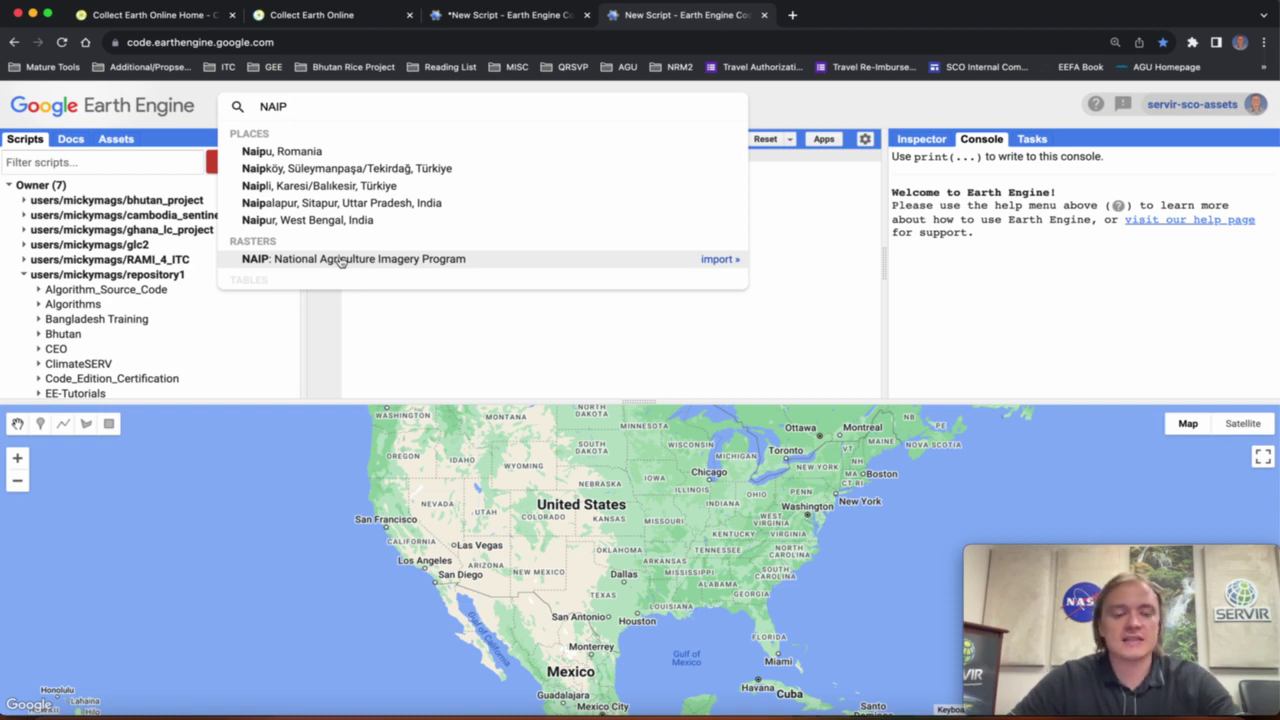
left_click(340, 261)
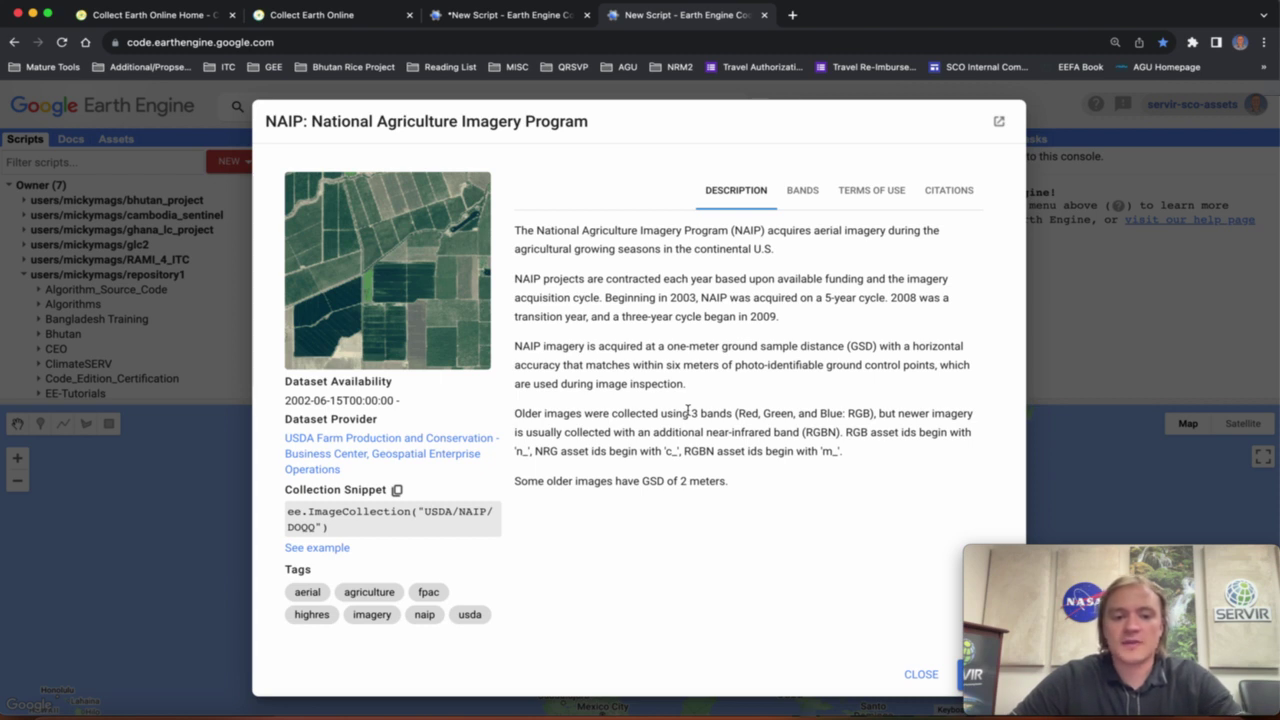
Copy the NAIP collection ID USDA/NAIP/DOQQ from the Bands view and return to Collect Earth Online.
left_click(808, 192)
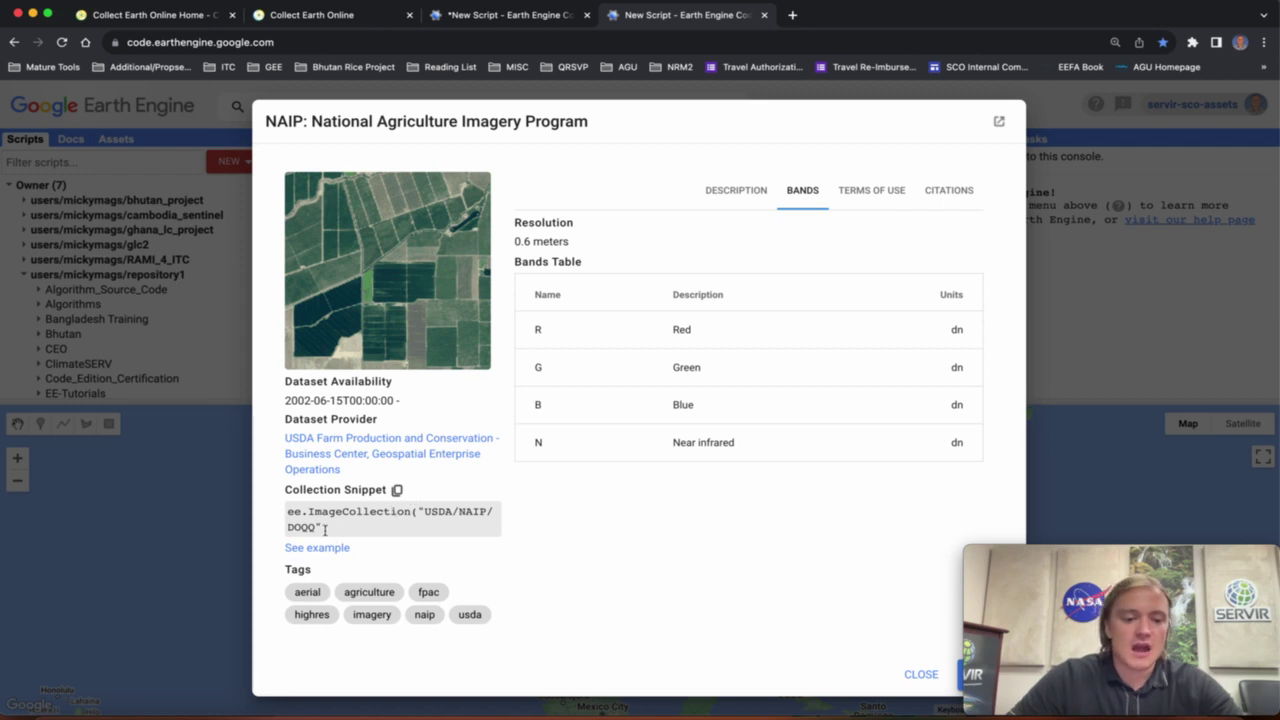
left_click_drag(326, 528, 419, 511)
key("super+c")
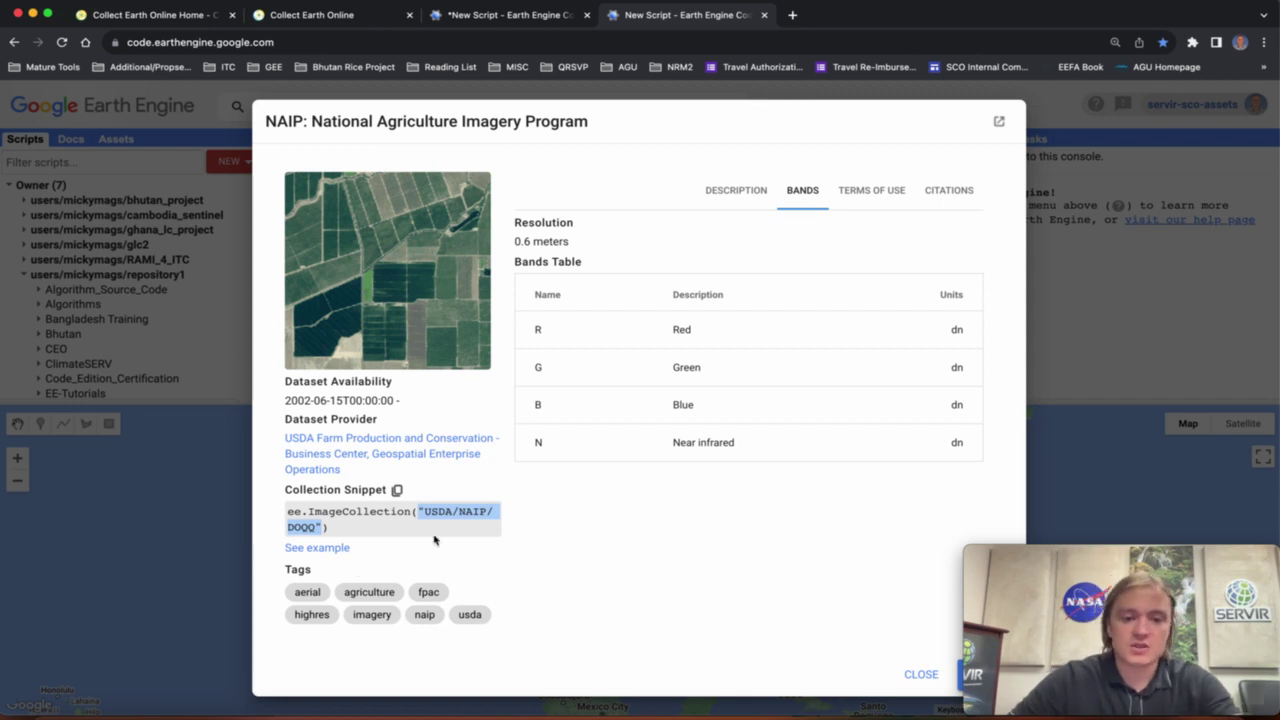
left_click(303, 17)
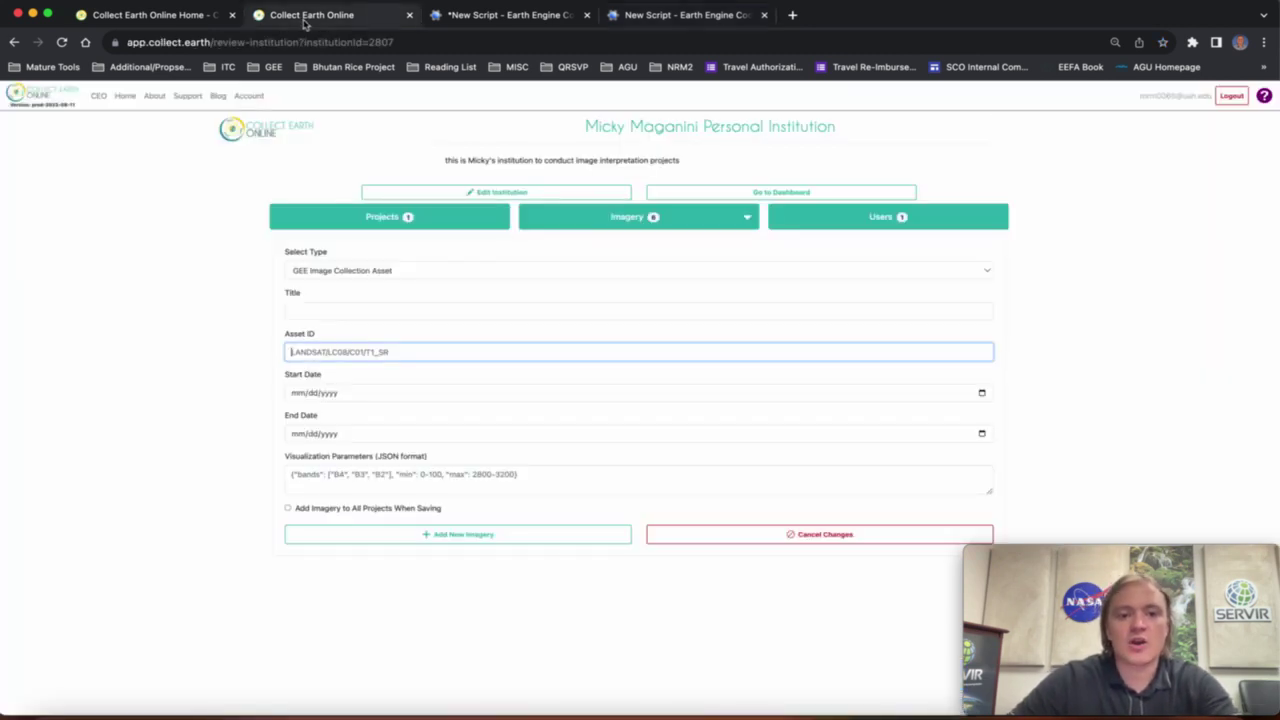
Paste USDA/NAIP/DOQQ as the Asset ID and title the imagery NAIP.
key("super+v")
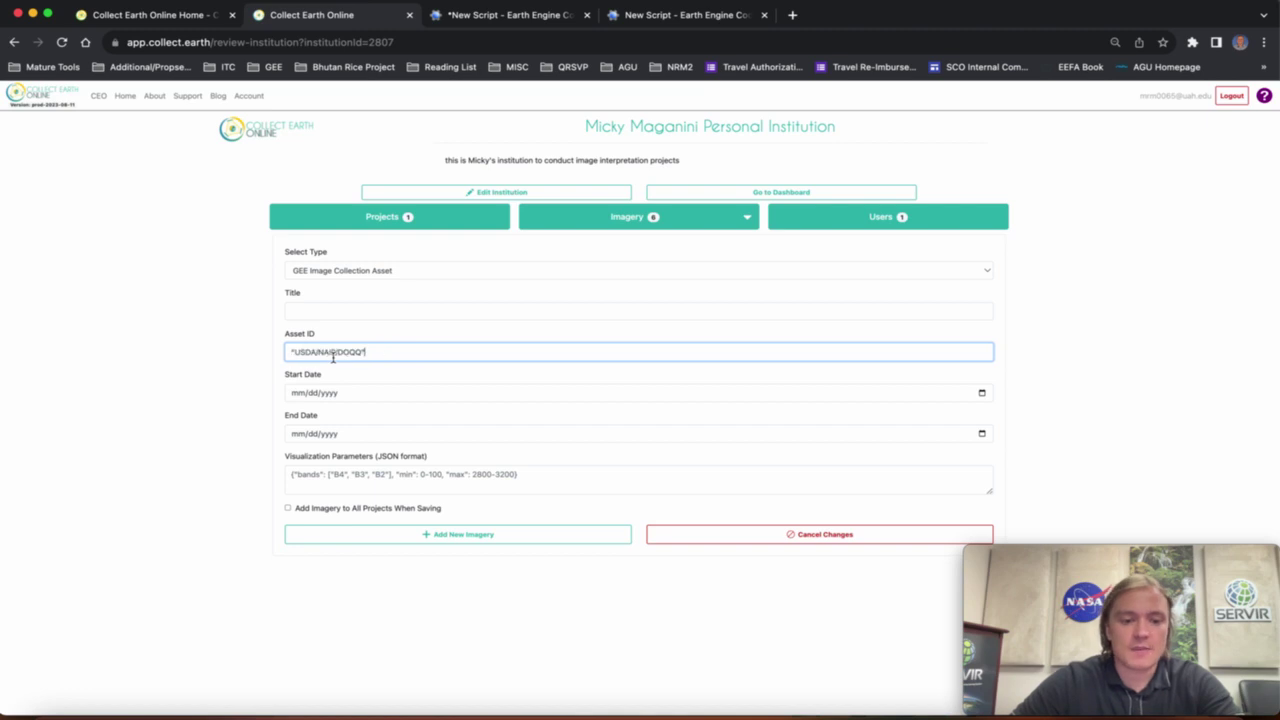
left_click(307, 313)
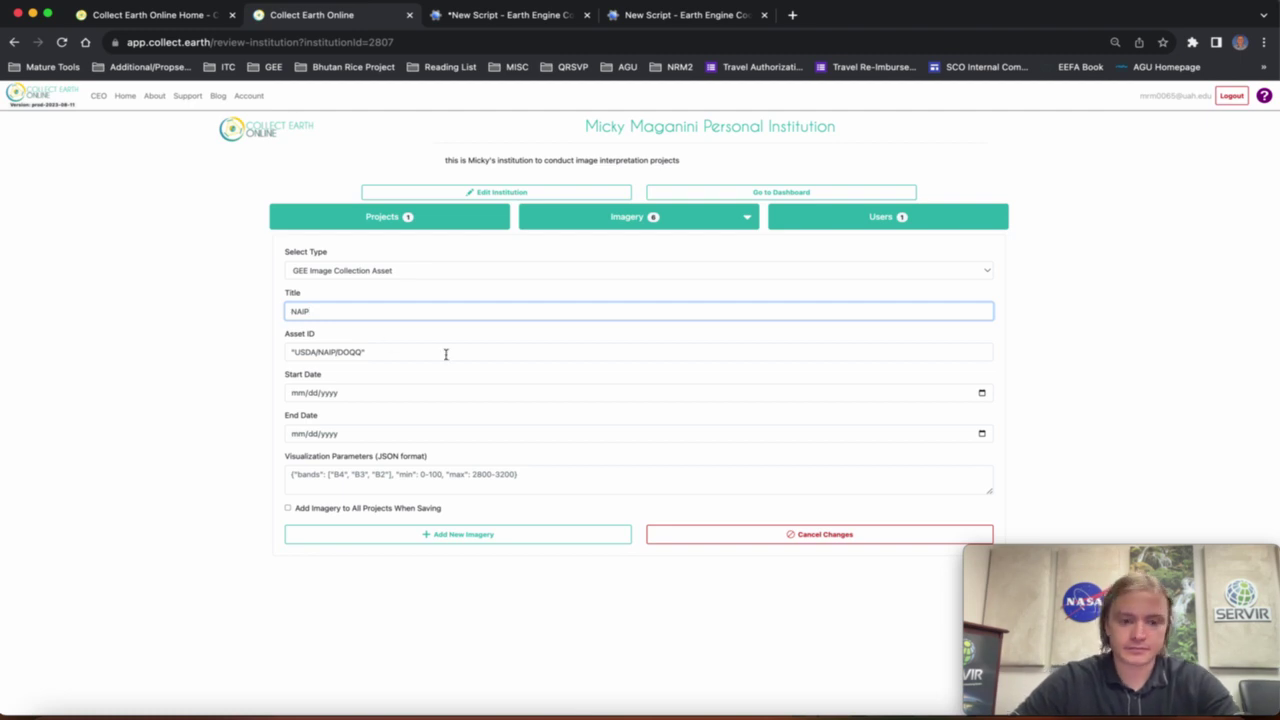
left_click(292, 477)
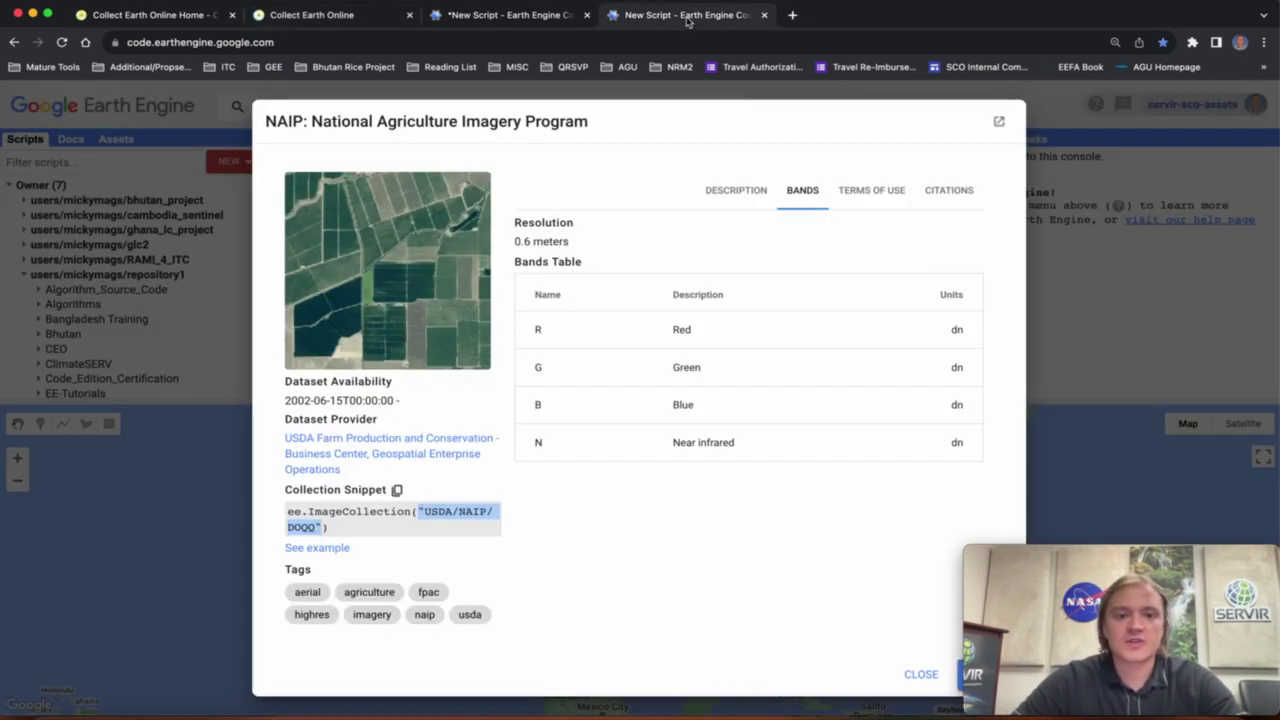
Import the NAIP collection into the Earth Engine script as variable naip.
left_click(689, 18)
left_click(920, 674)
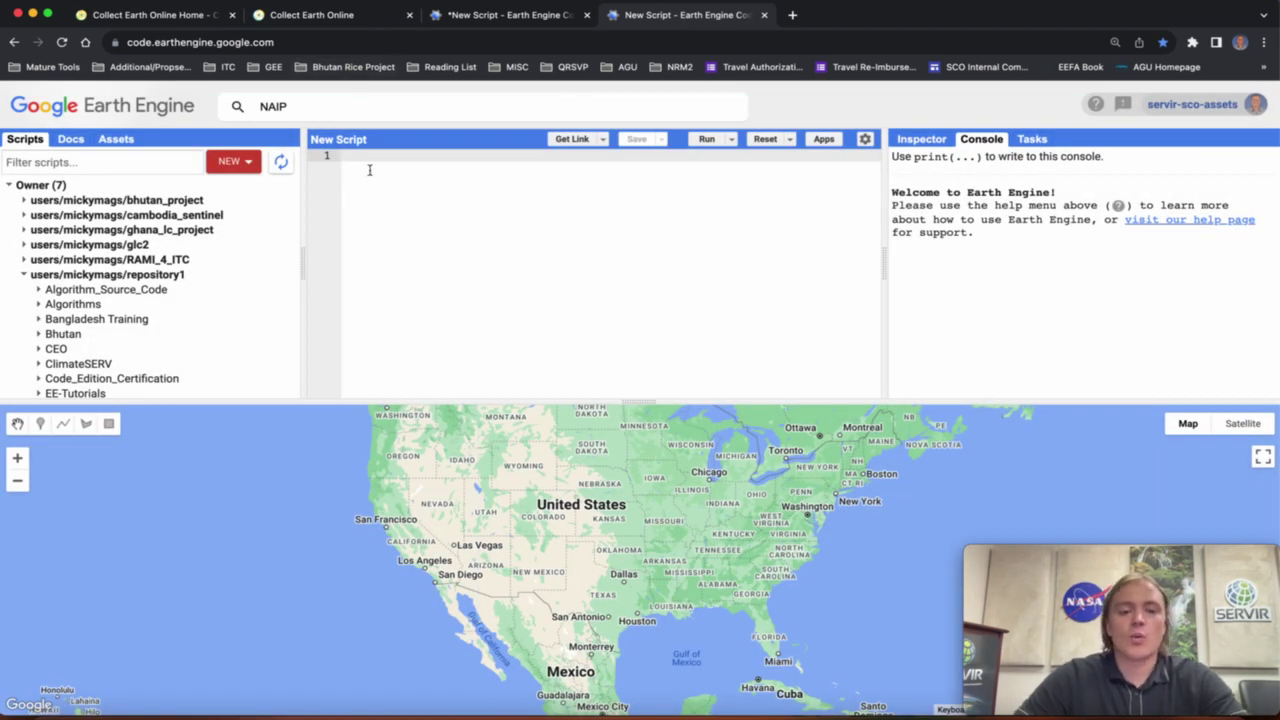
left_click(310, 108)
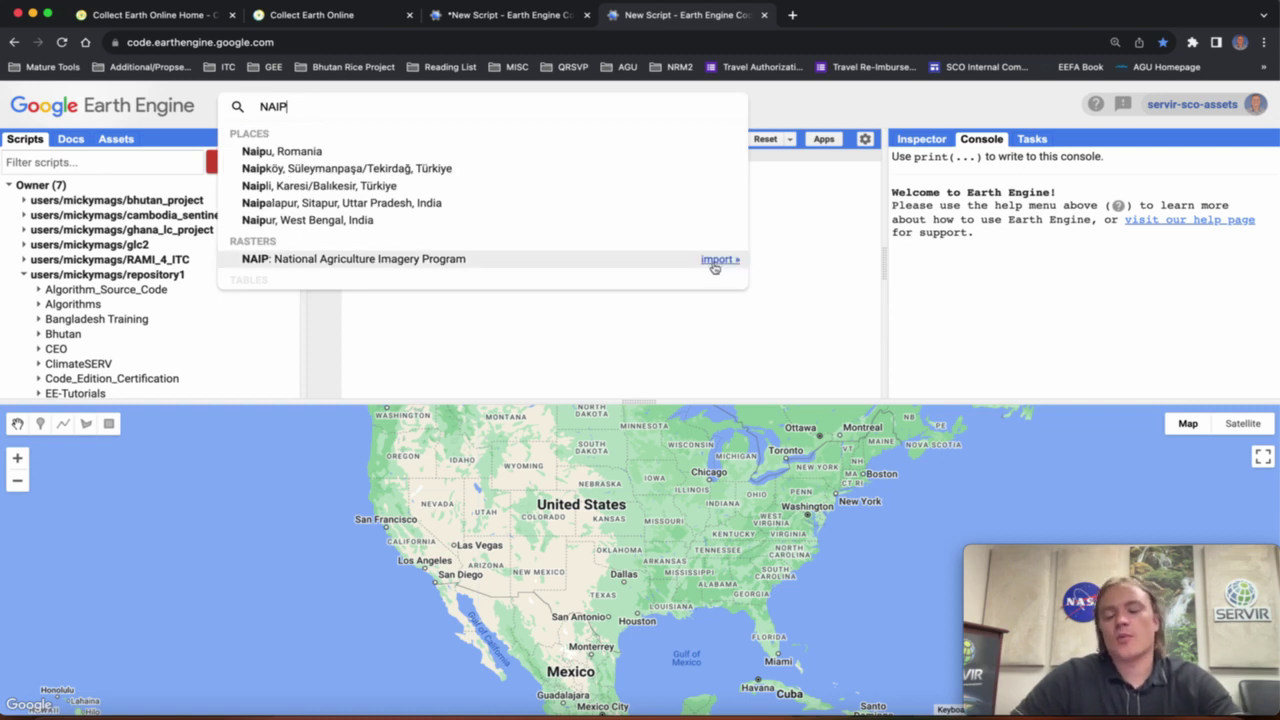
left_click(716, 261)
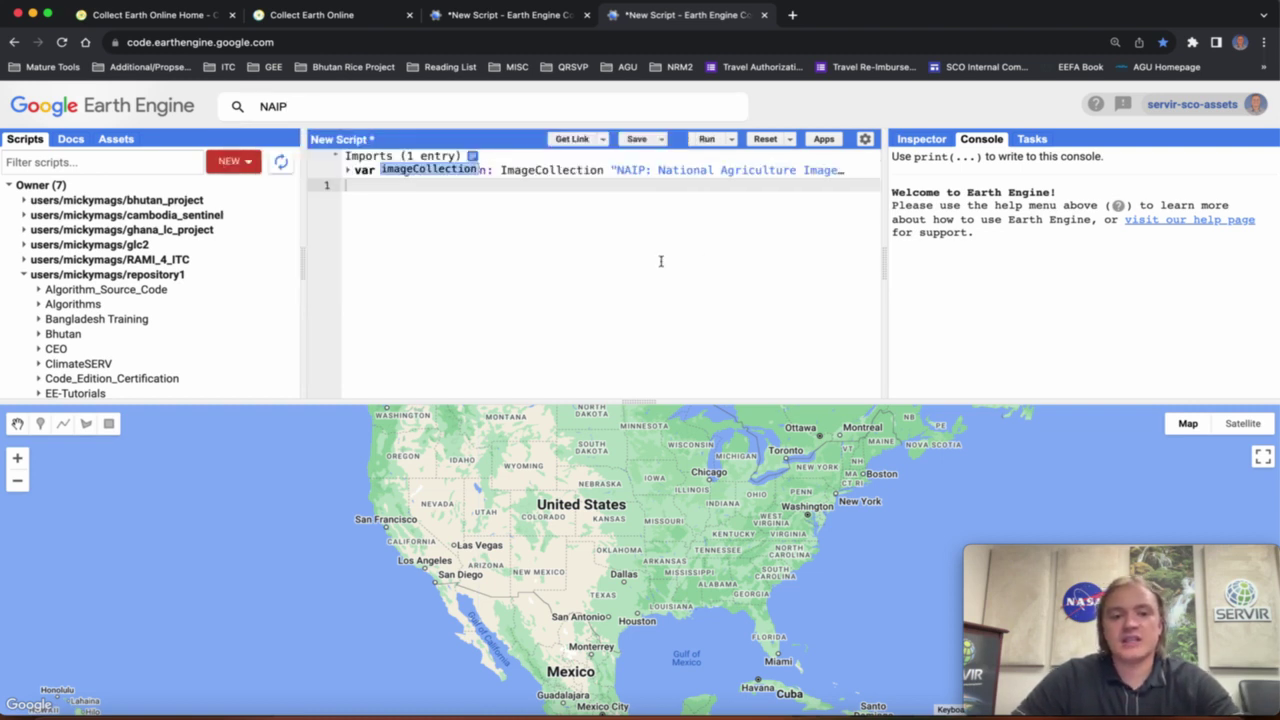
type("naip")
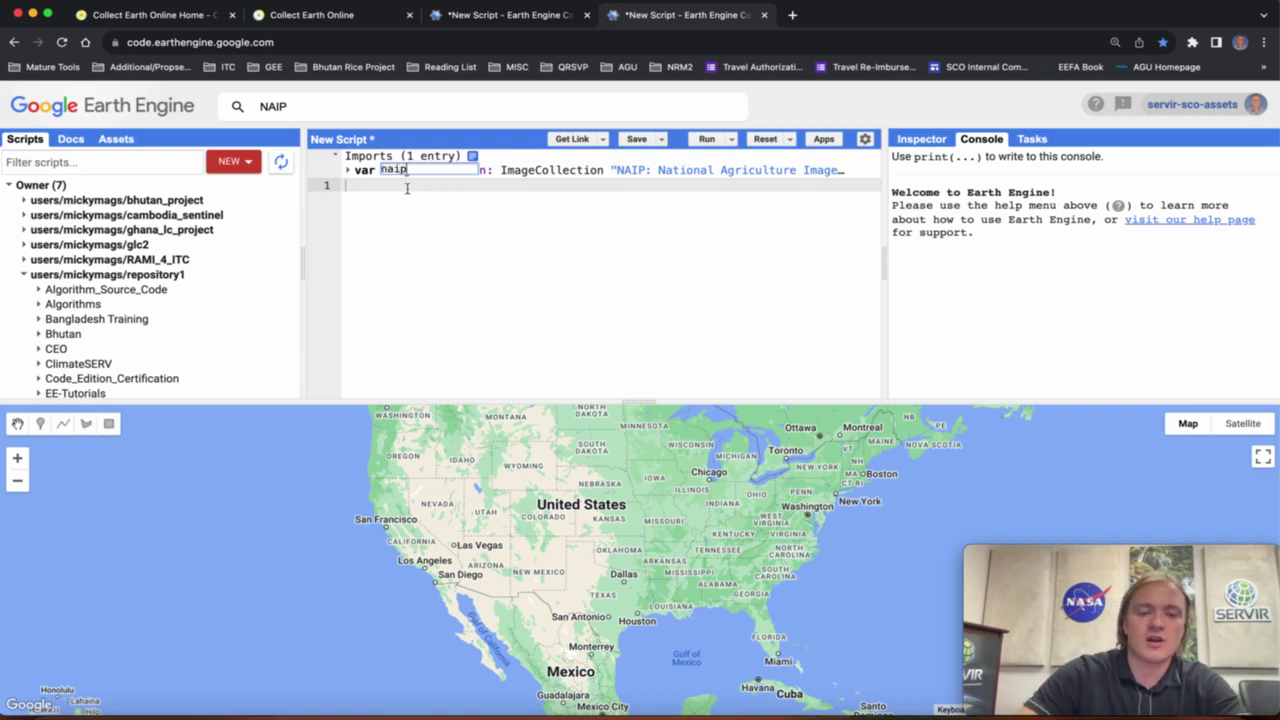
key("Return")
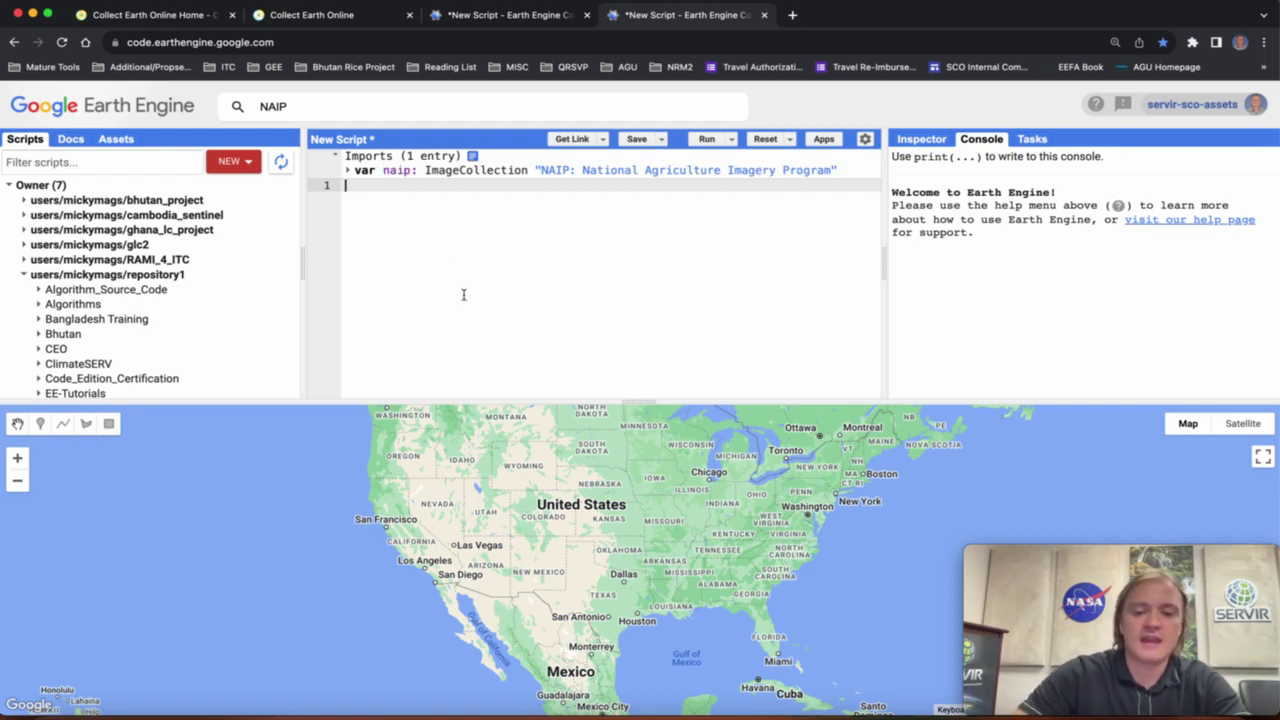
Enlarge the map pane and pan the map to the Chicago area.
scroll(700, 491, "up", 3)
scroll(700, 491, "up", 2)
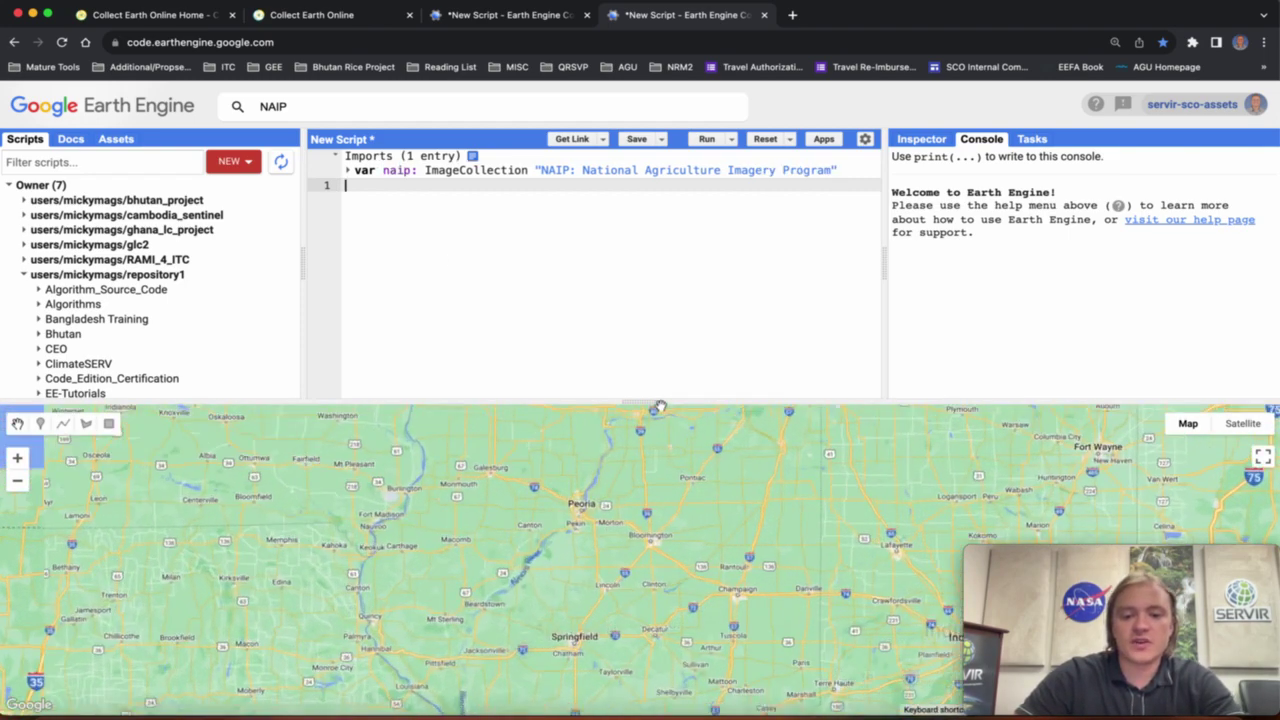
left_click_drag(636, 401, 634, 333)
left_click_drag(651, 429, 629, 655)
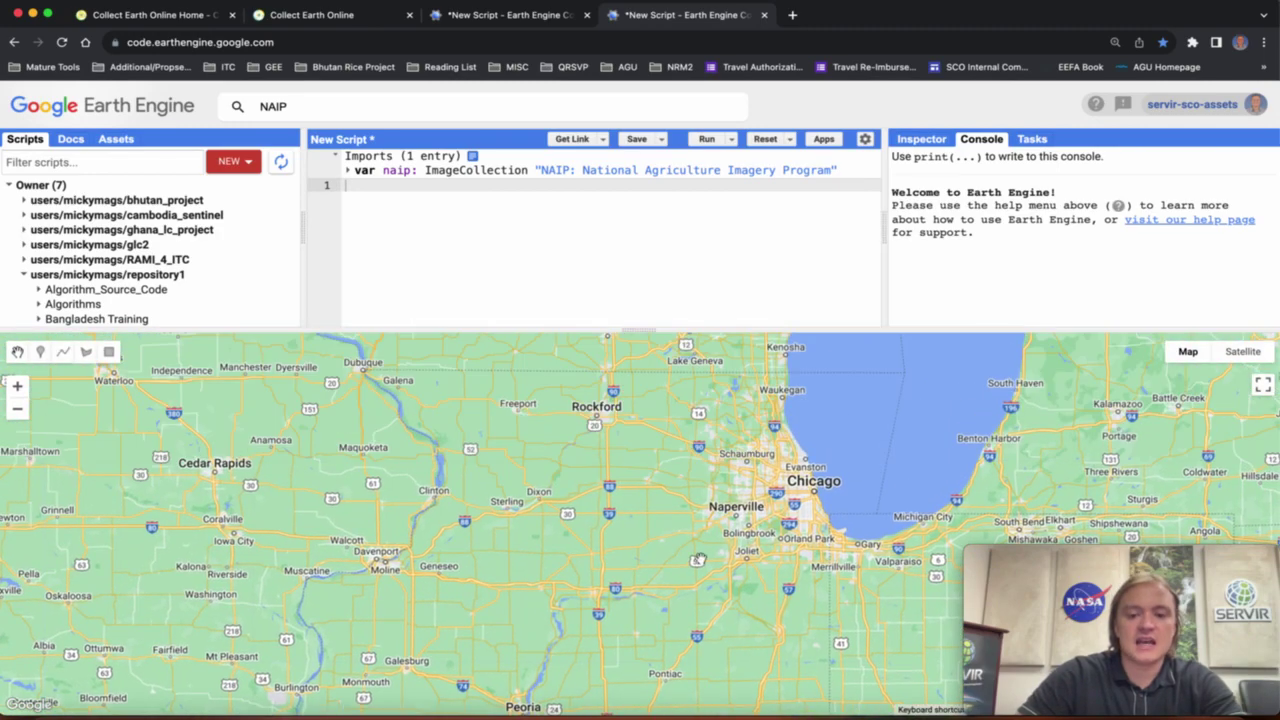
left_click_drag(747, 530, 566, 537)
Draw a rectangle geometry over central Chicago.
scroll(611, 494, "up", 2)
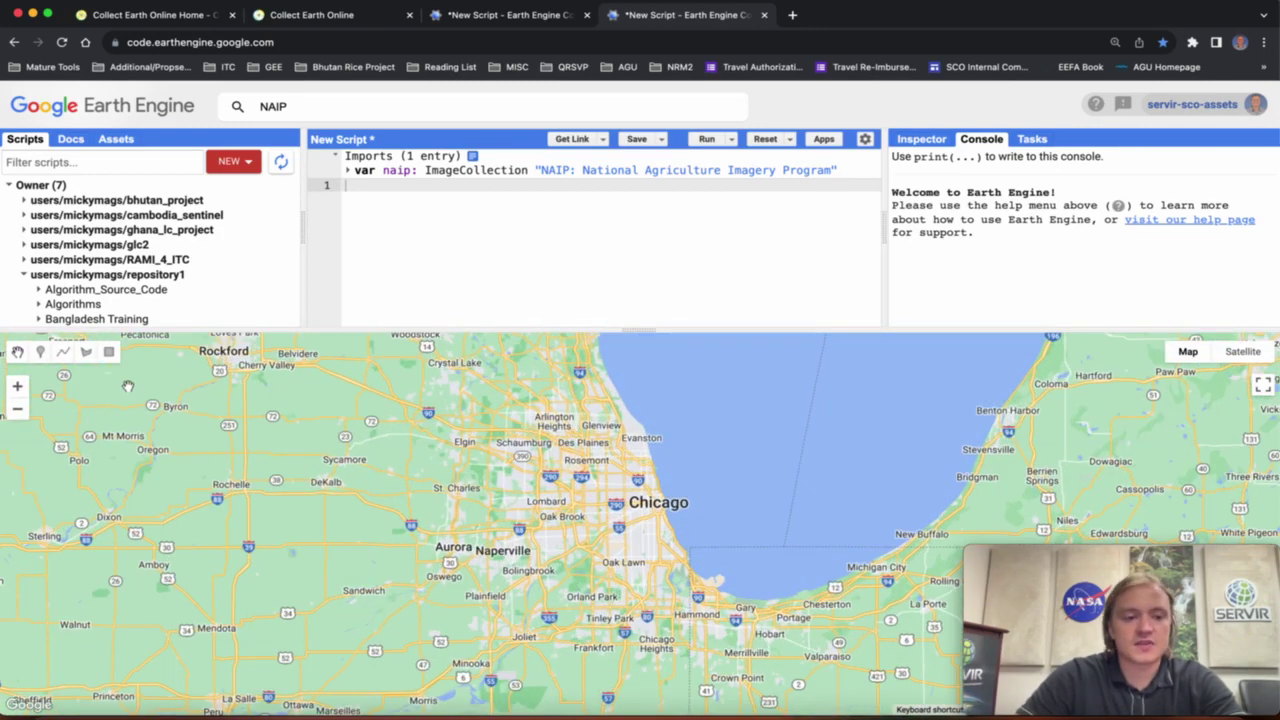
left_click(109, 352)
mouse_move(568, 466)
left_mouse_down()
mouse_move(676, 544)
mouse_move(687, 570)
left_mouse_up()
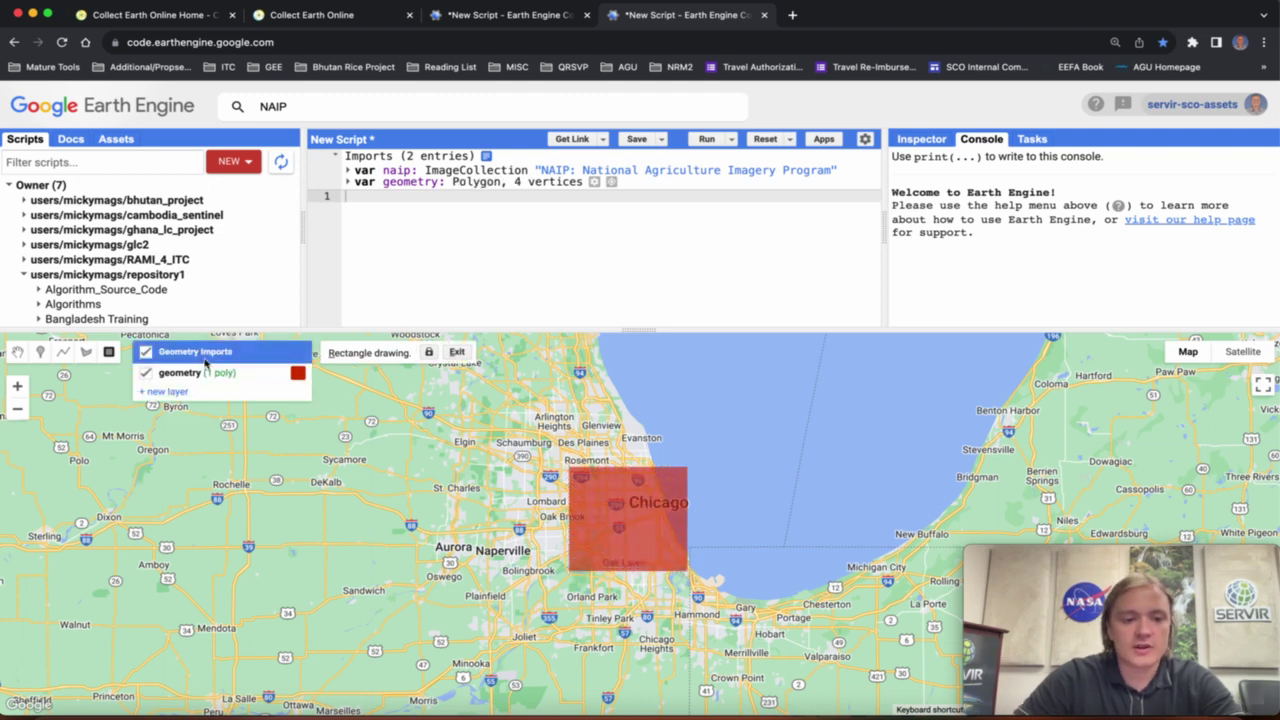
Write naip.filterBounds(geometry).filter("2018-01-01", "2021-01-01").median(); as the first script line.
left_click(460, 206)
type("var ")
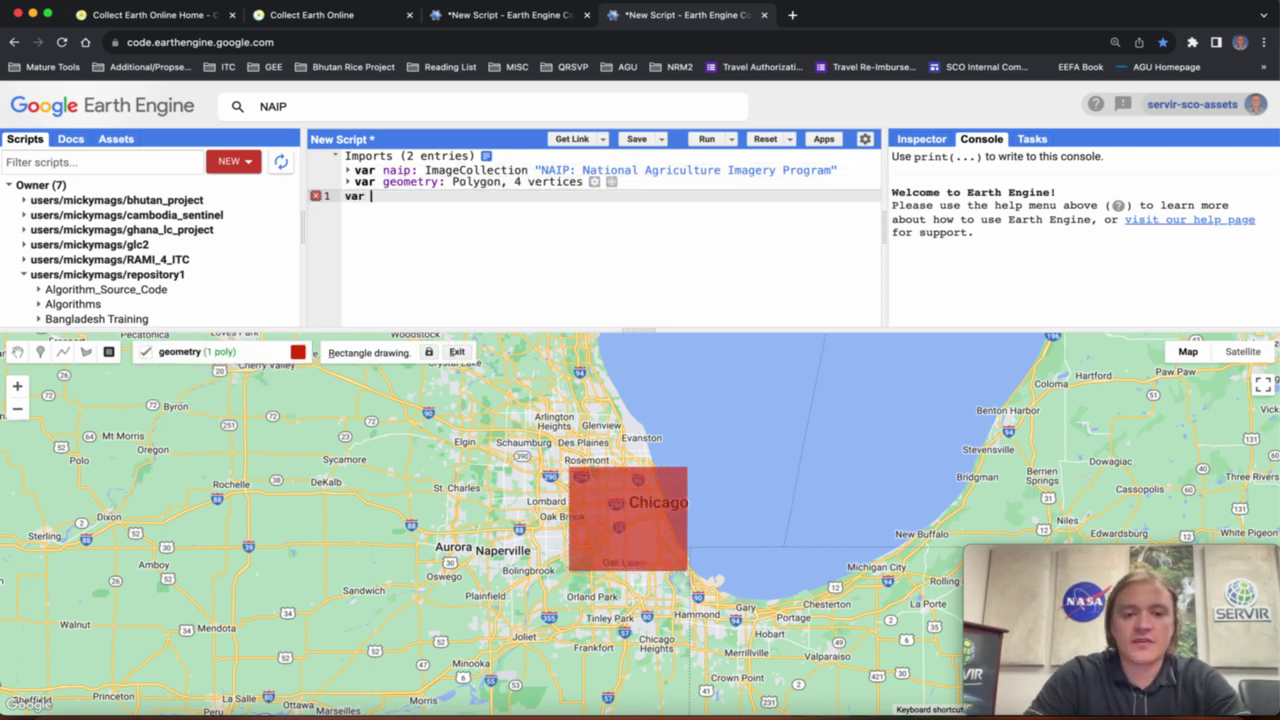
type("naiop.f")
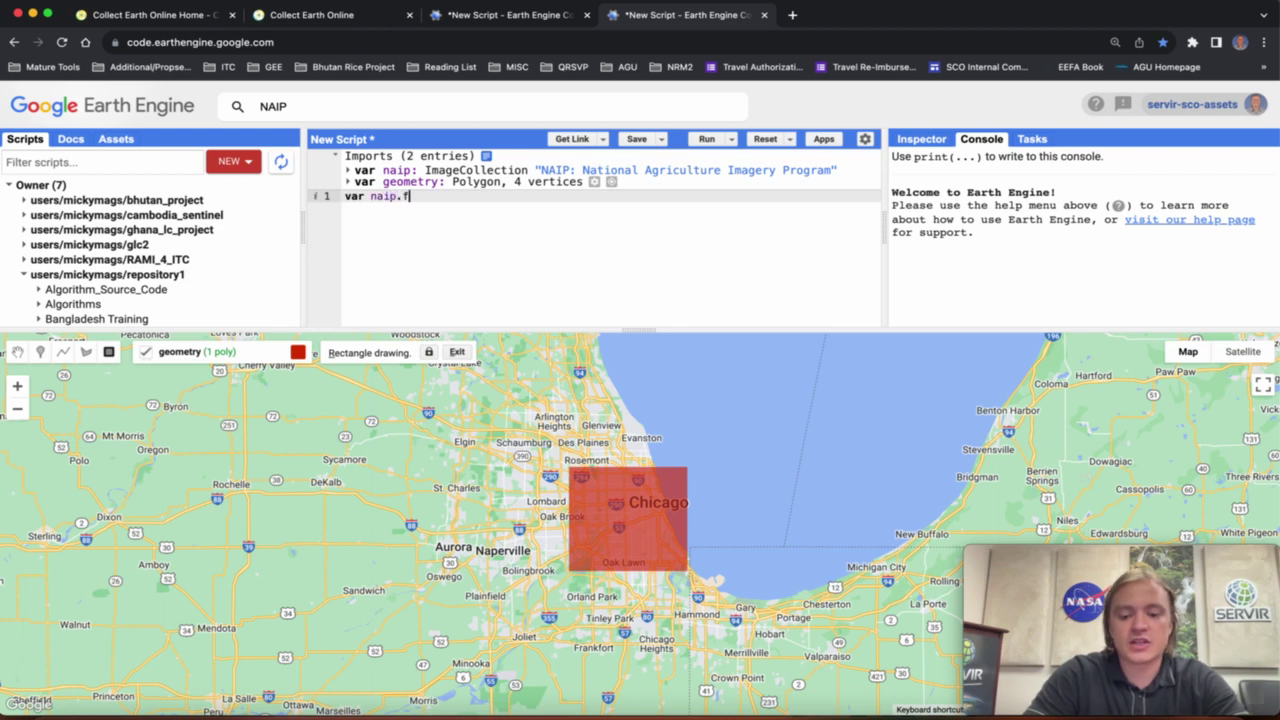
type("ilterBounds(gewome")
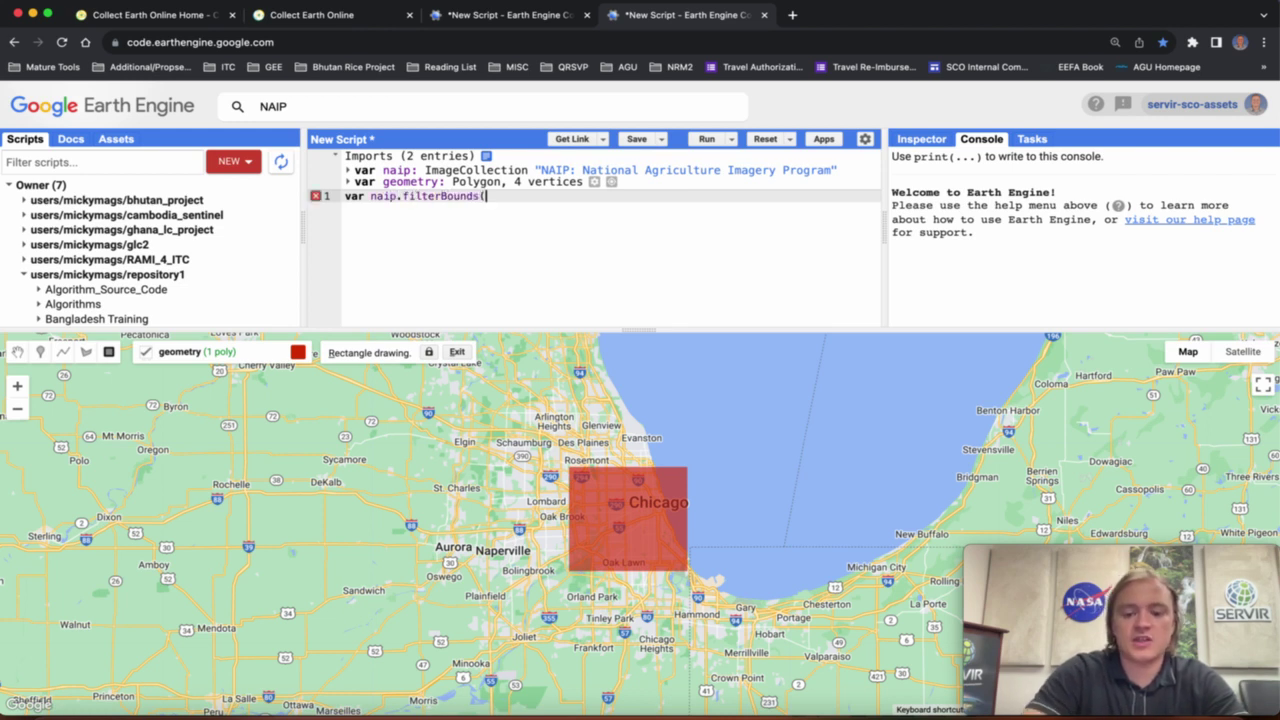
key("BackSpace")
key("BackSpace")
key("BackSpace")
key("BackSpace")
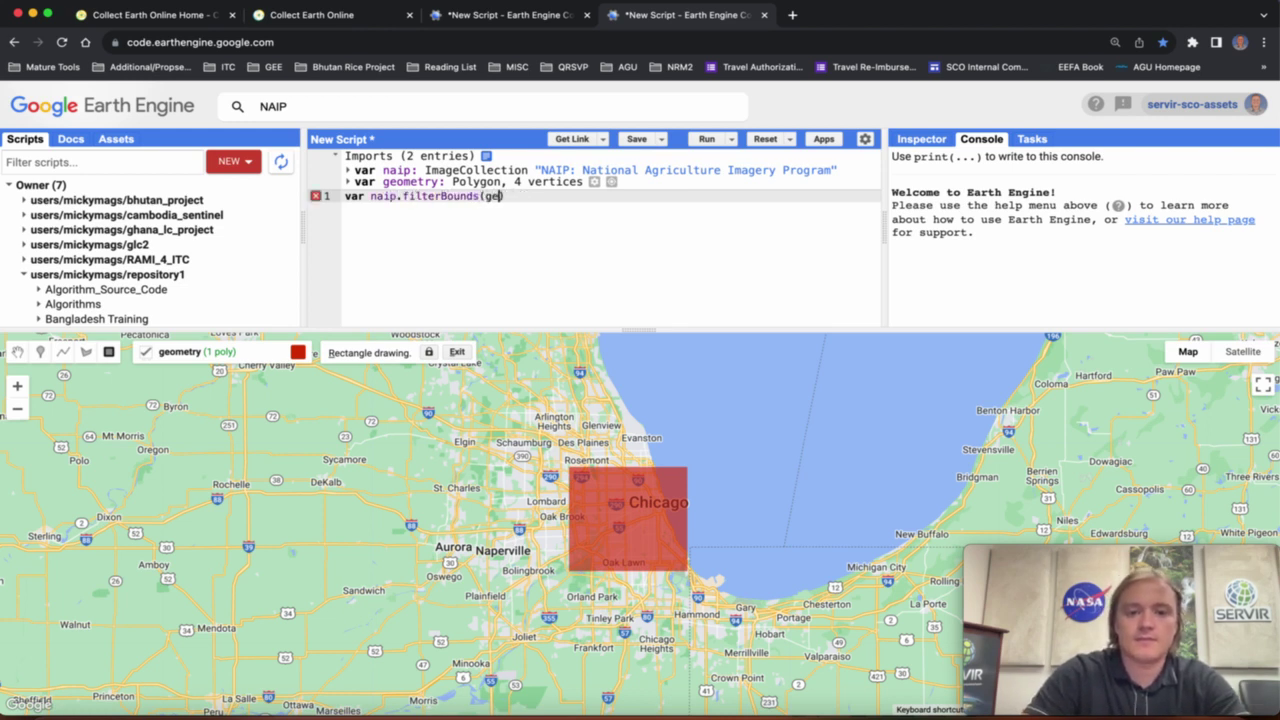
type("ometry).fil")
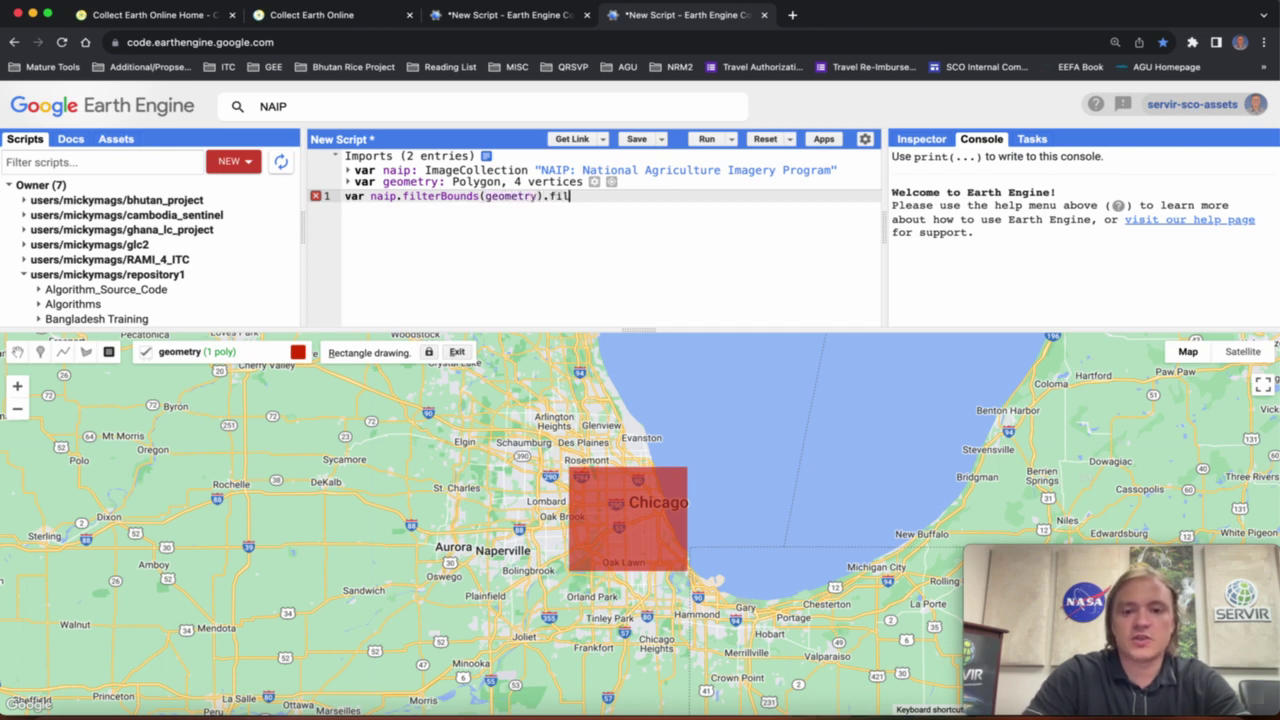
type("ter(\"2018-01")
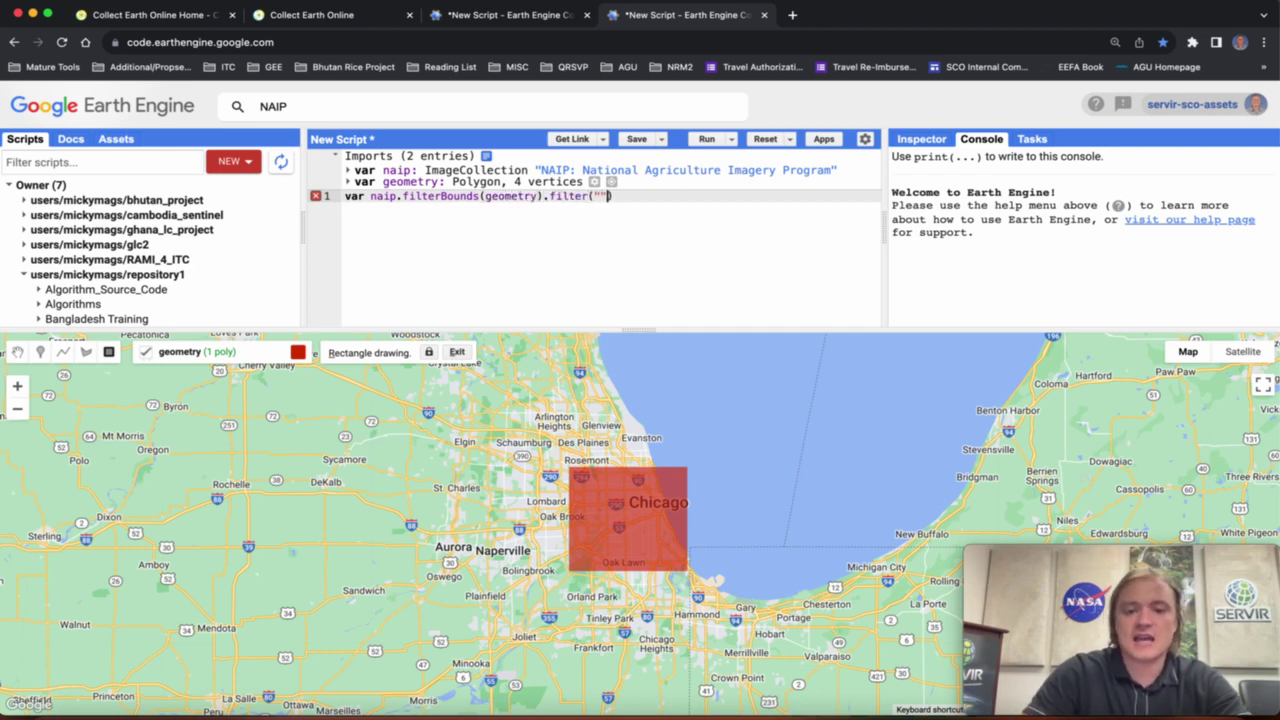
type("-01-0")
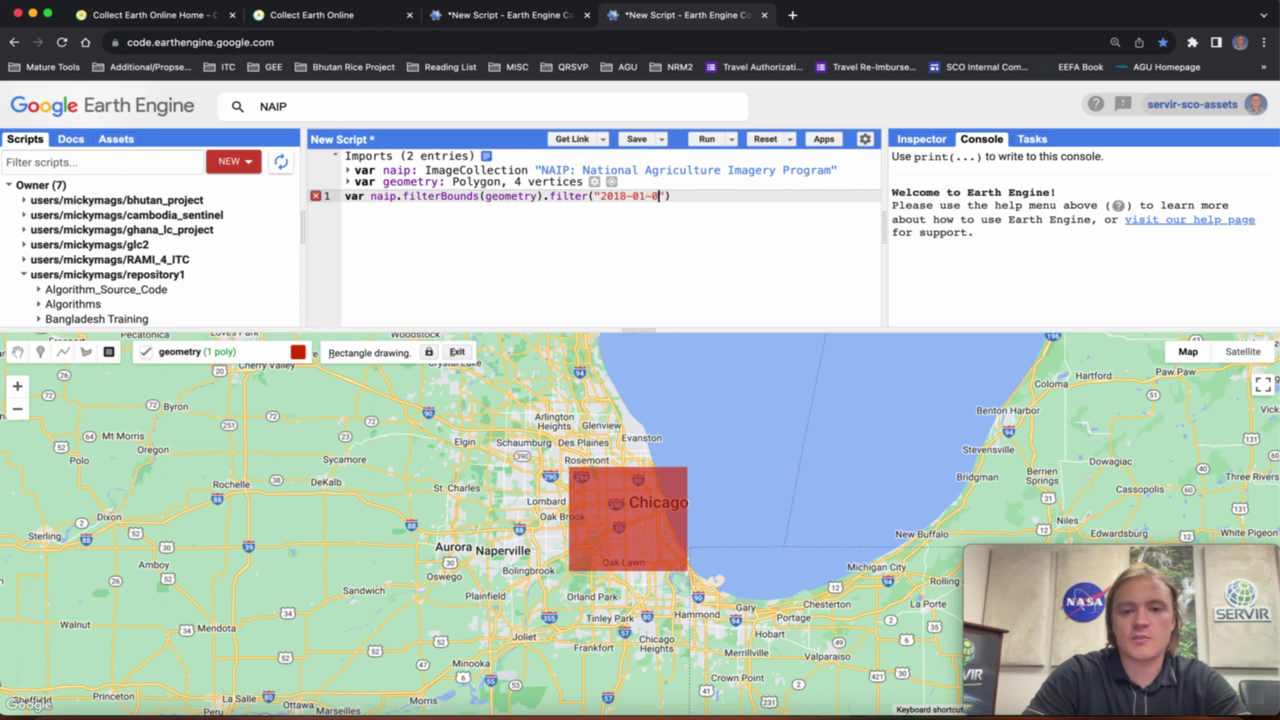
type("\", ")
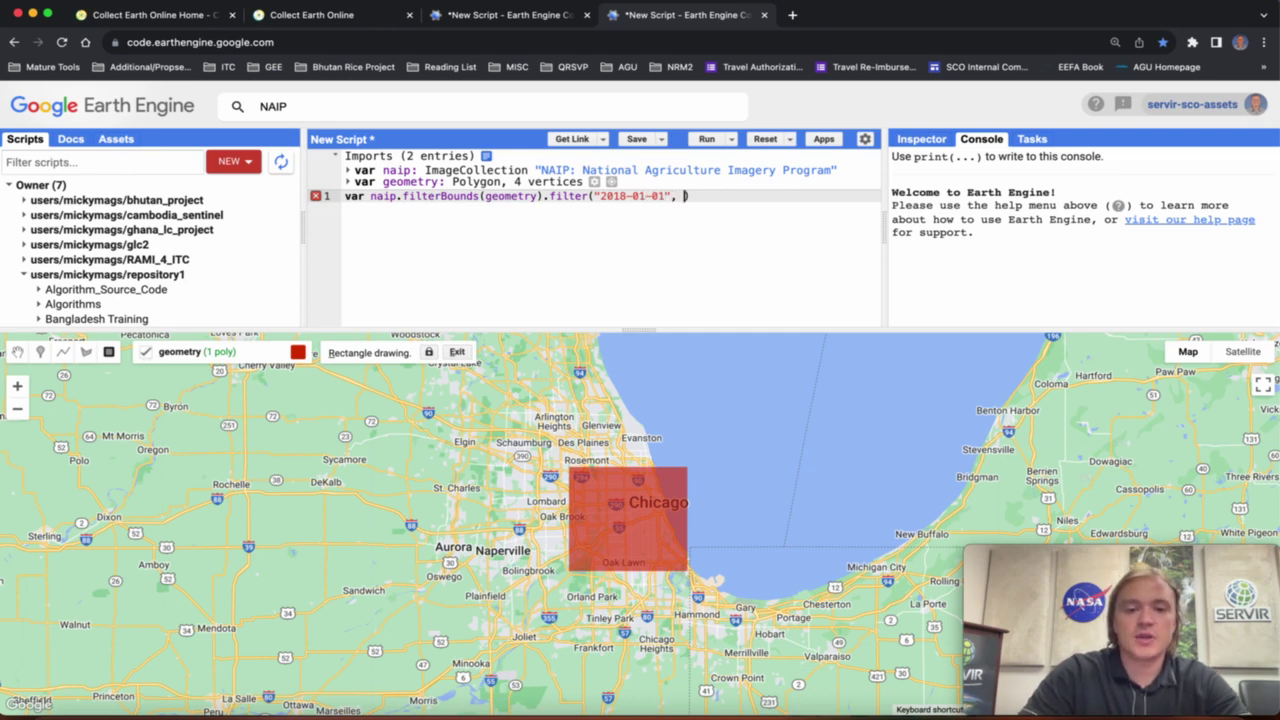
type("\"2021-")
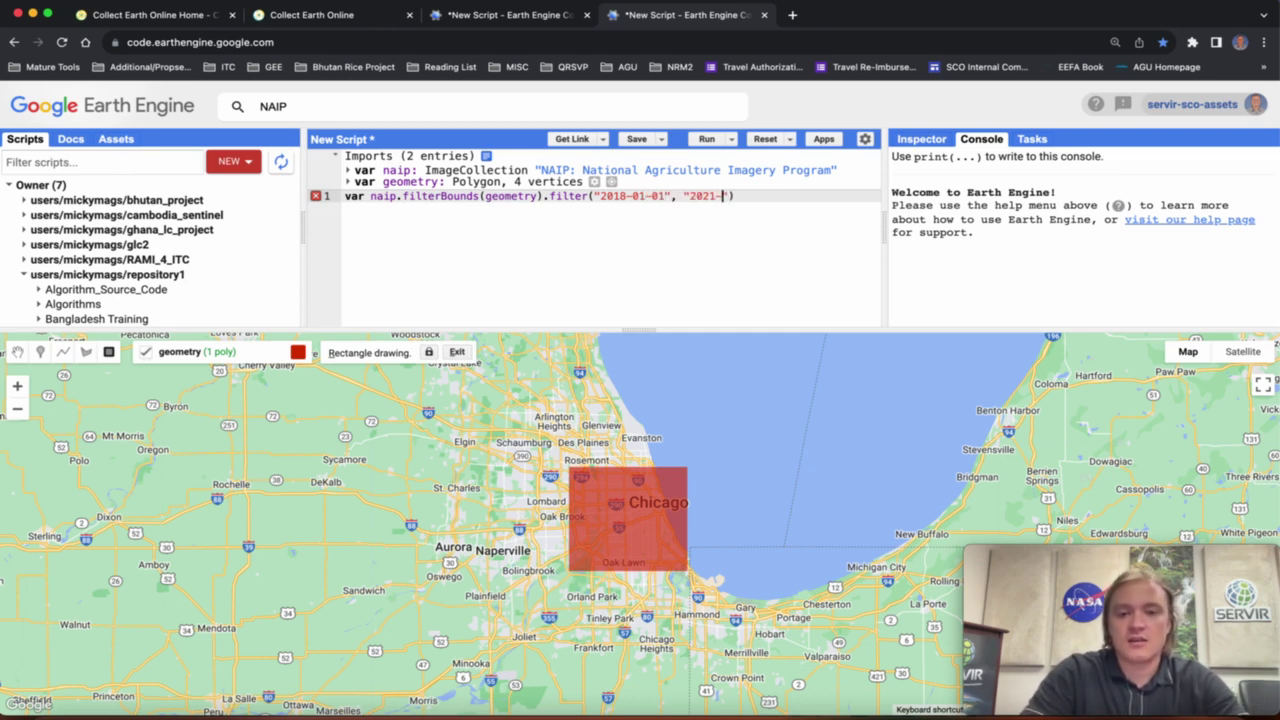
type("01-01\").m")
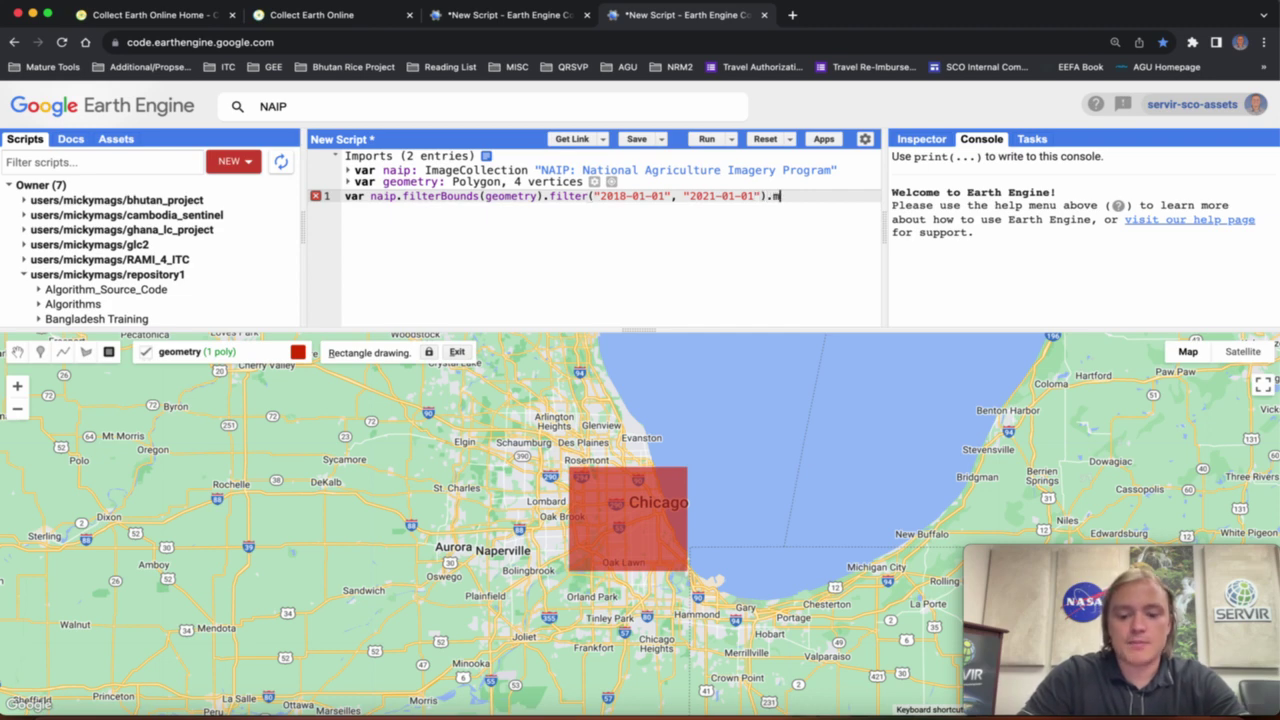
type("edian()")
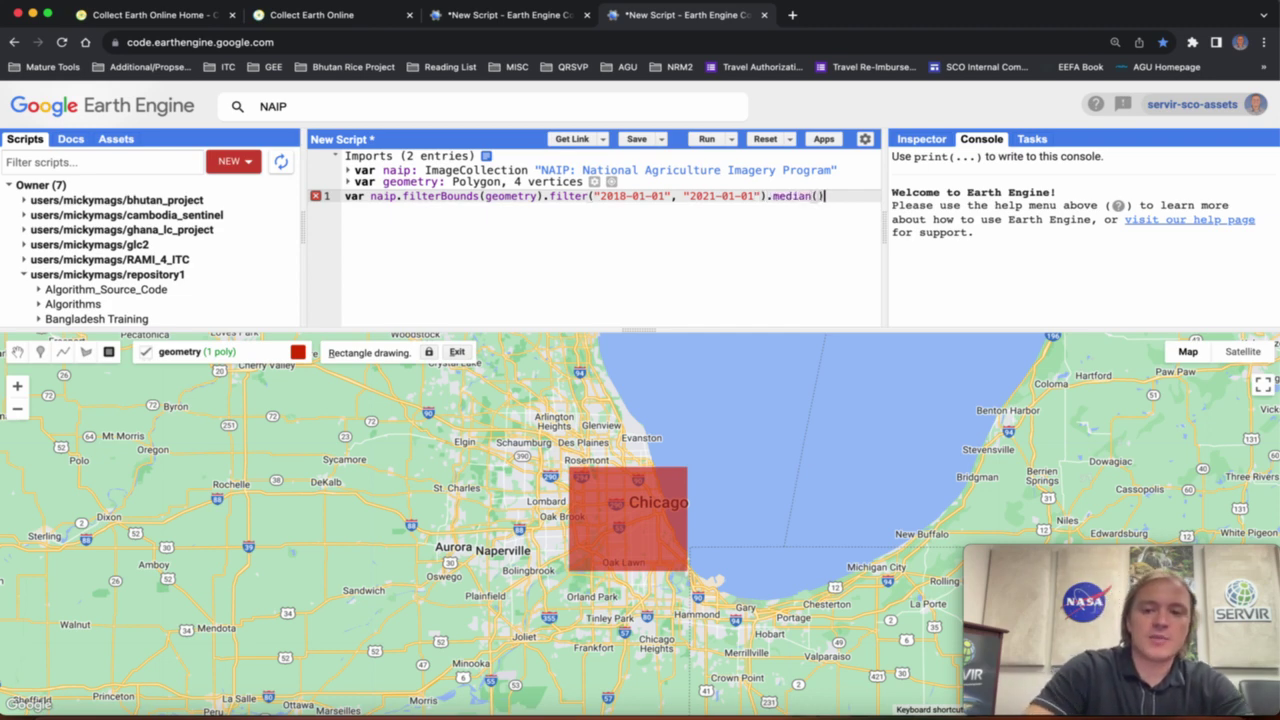
type(";")
key("Return")
key("Return")
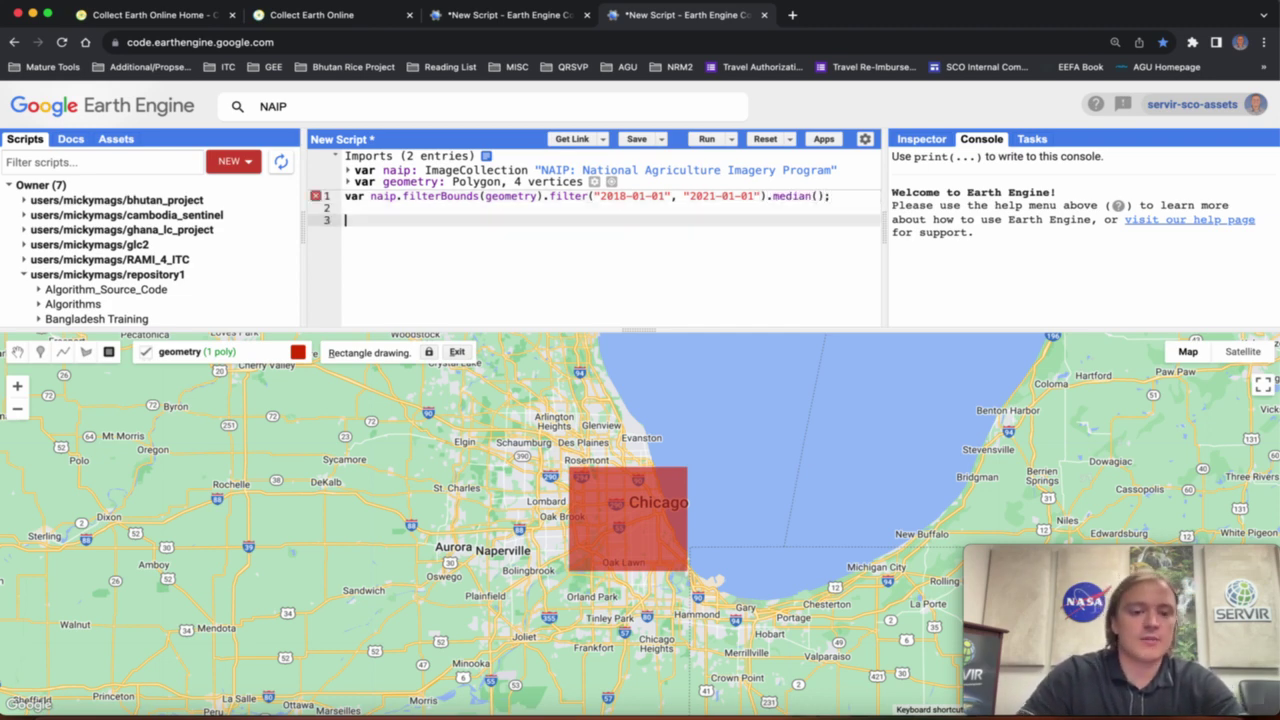
Assign the median to naip_filtered, add Map.addLayer(naip_filtered);, and run the script.
type("Map.addLayer")
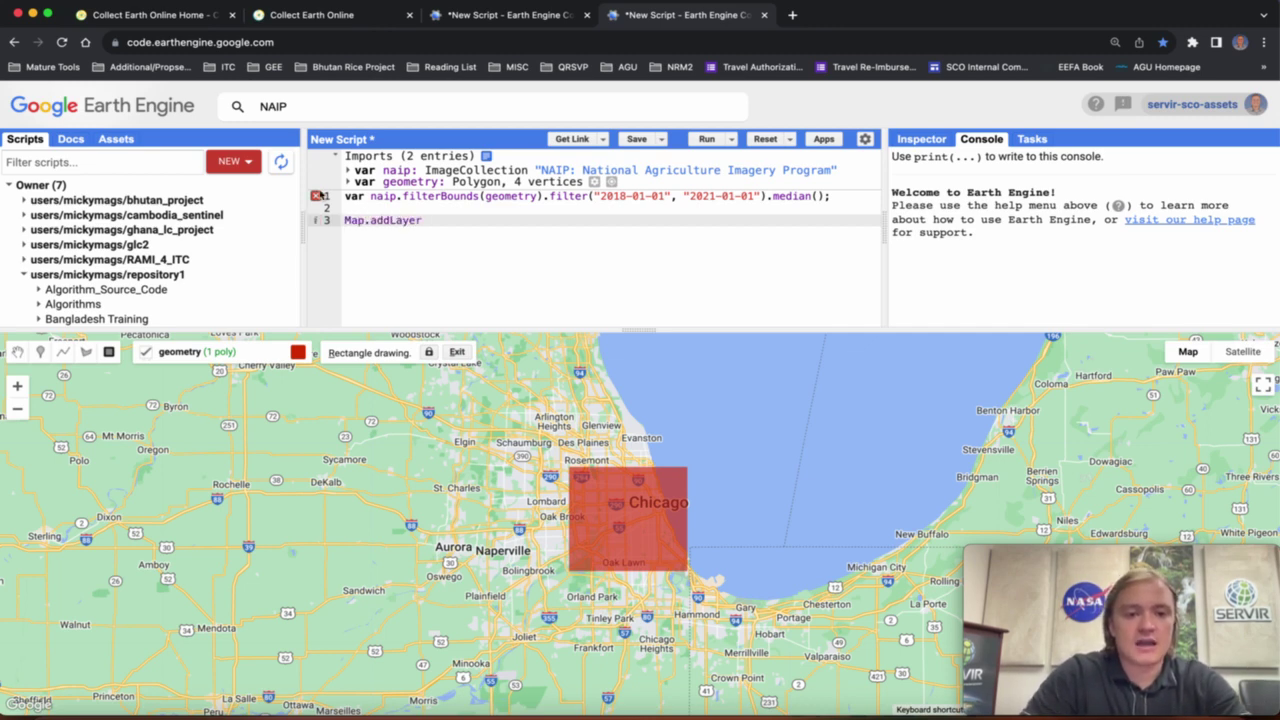
left_click(369, 198)
type("naip")
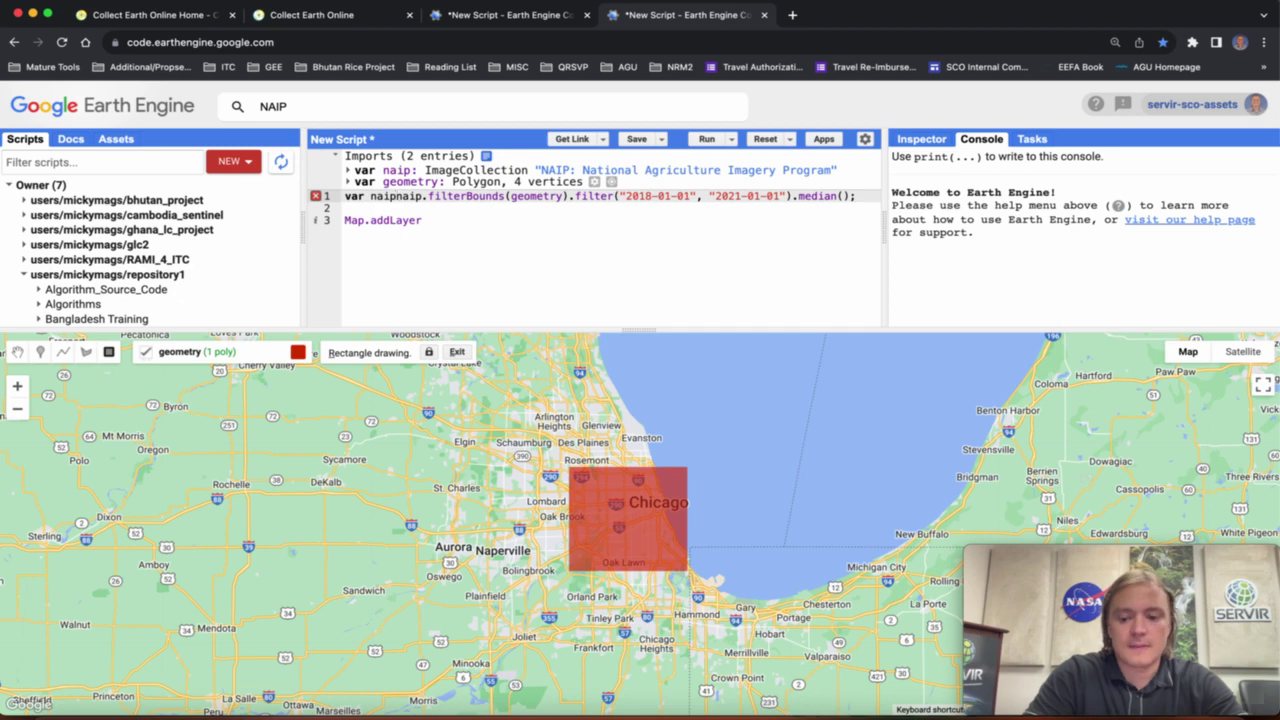
type("_filtered =")
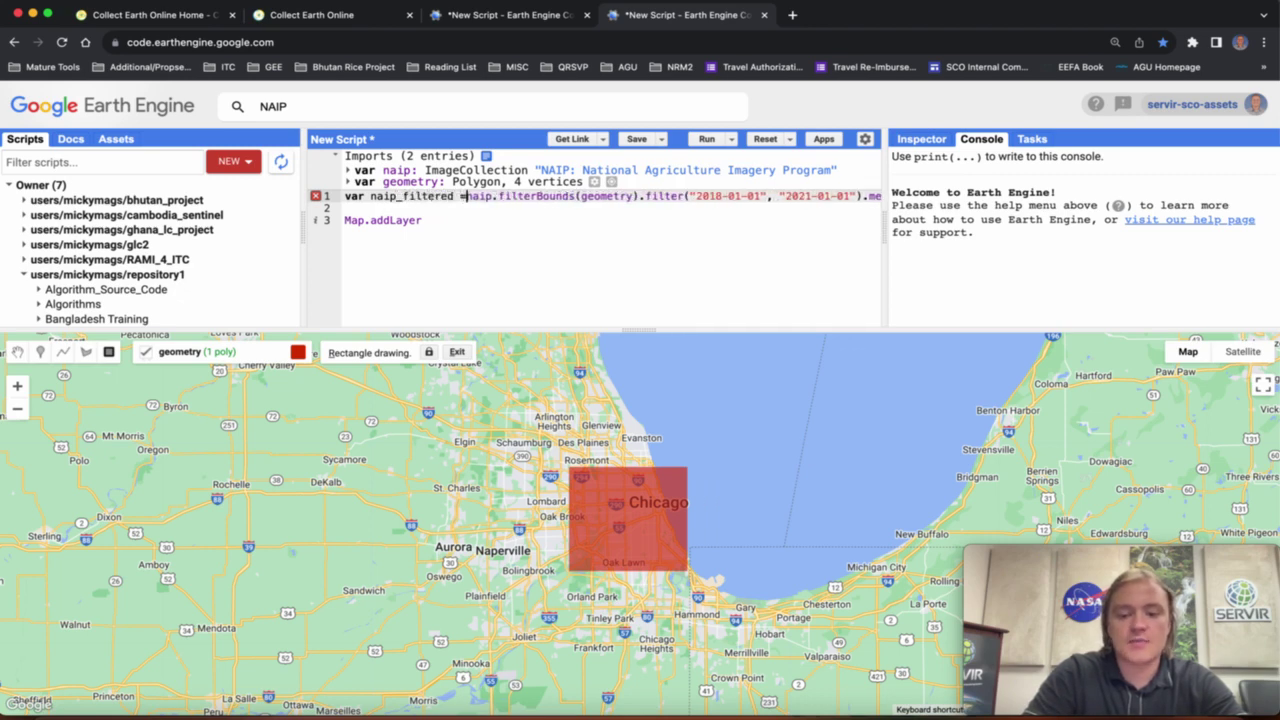
left_click(430, 220)
type("()")
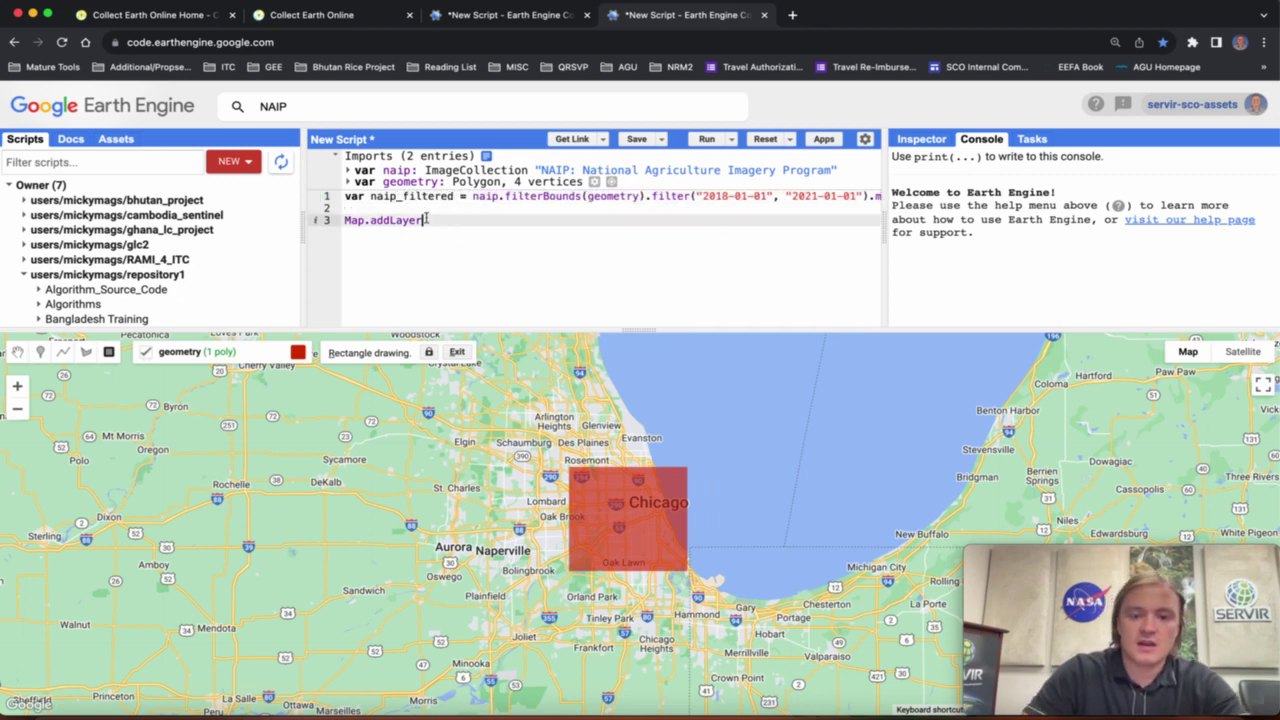
type("naip_fi")
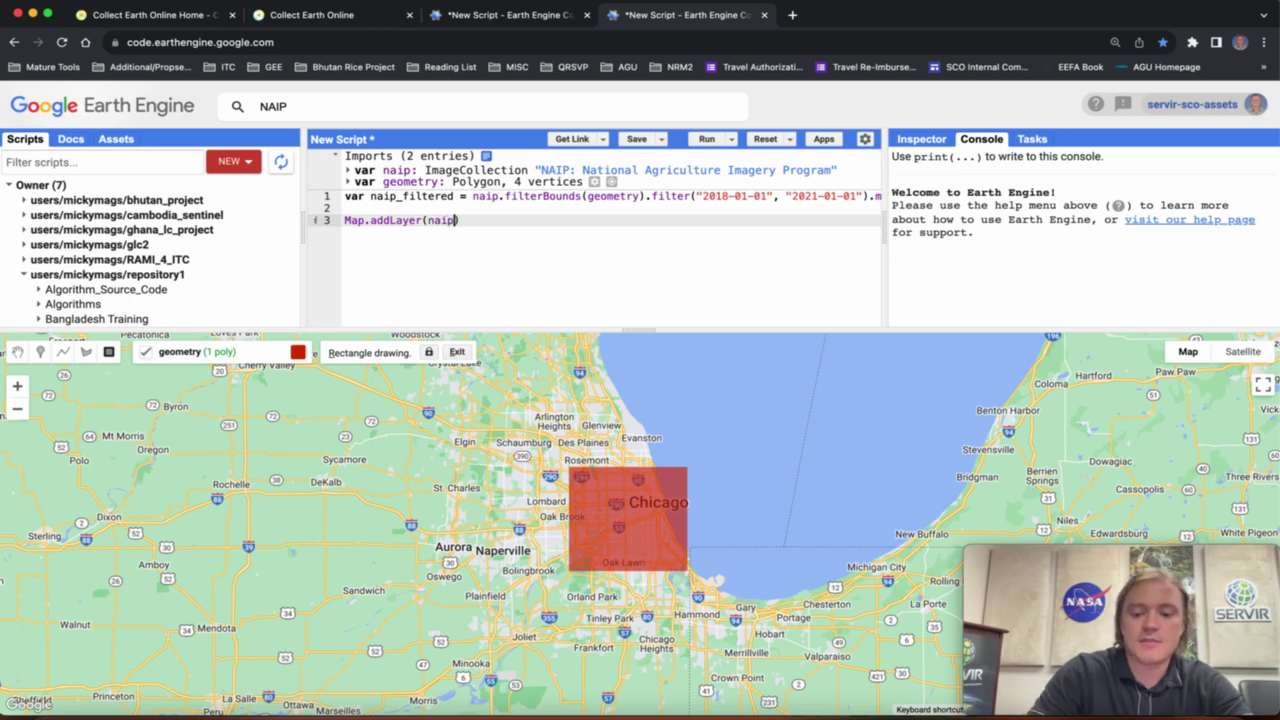
type("ltered")
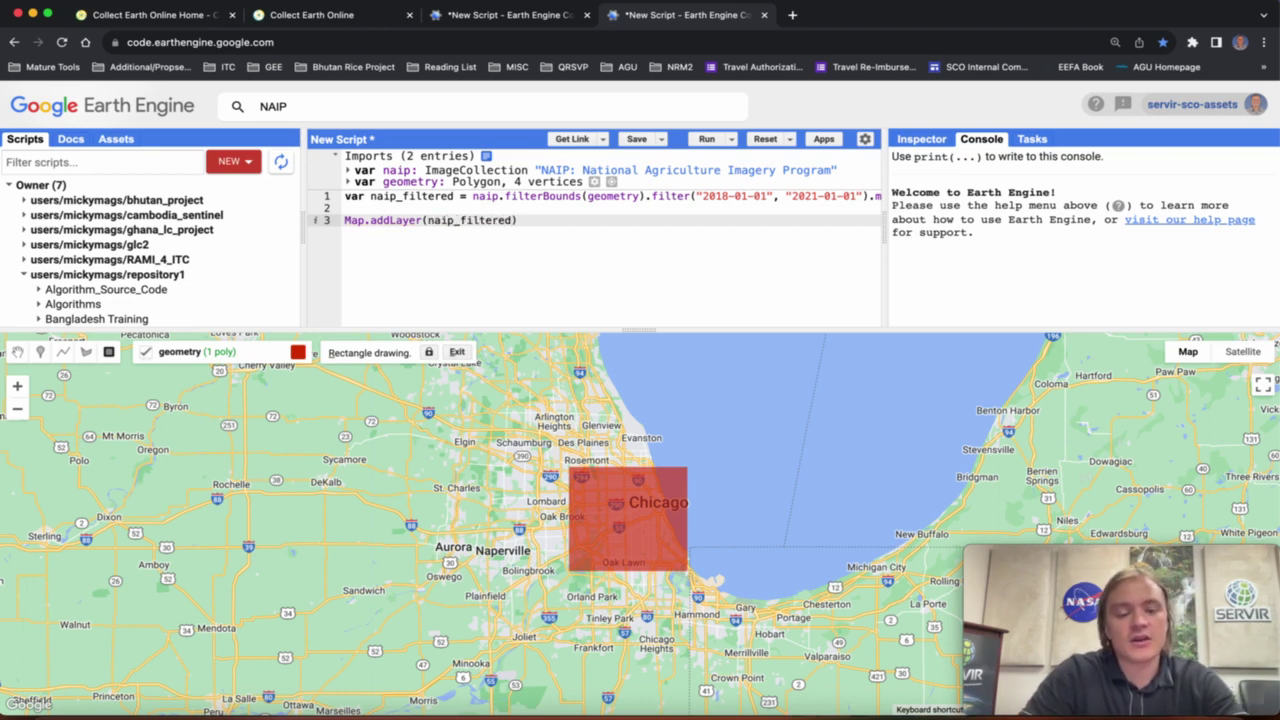
key("Right")
left_click(706, 139)
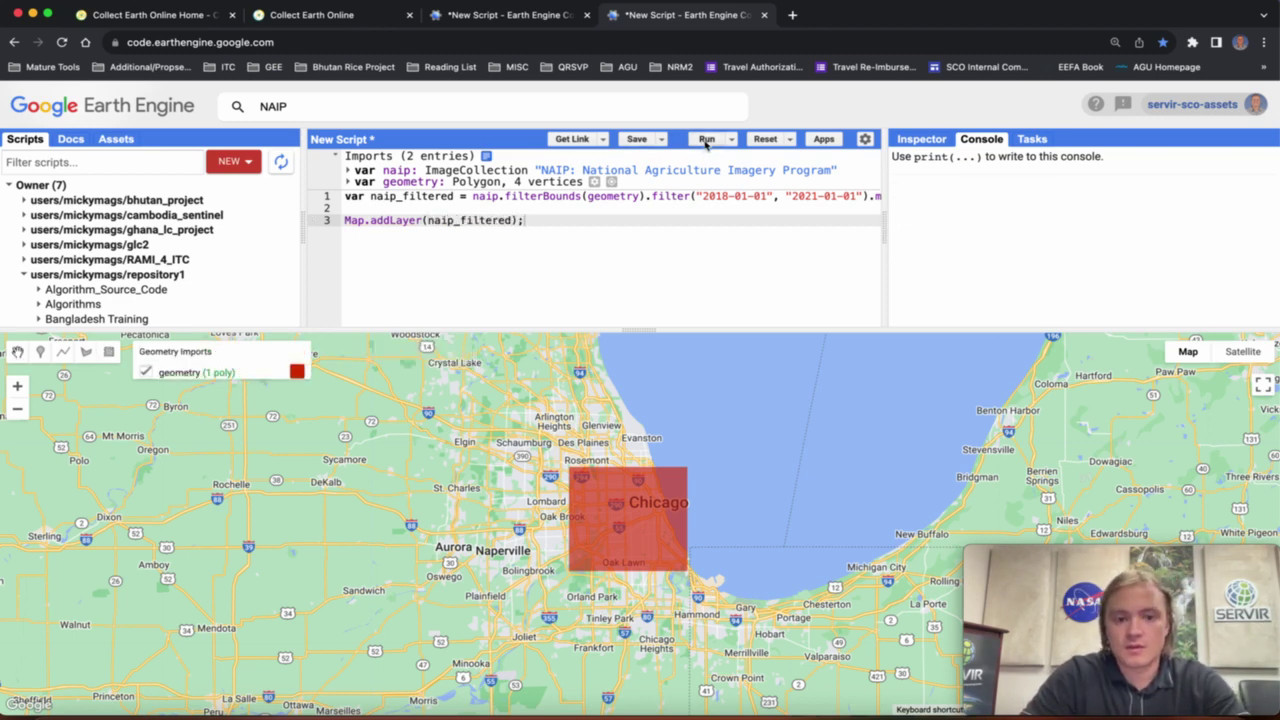
Hide the geometry layer, change filter to filterDate on line 1, and save the script.
left_click(145, 372)
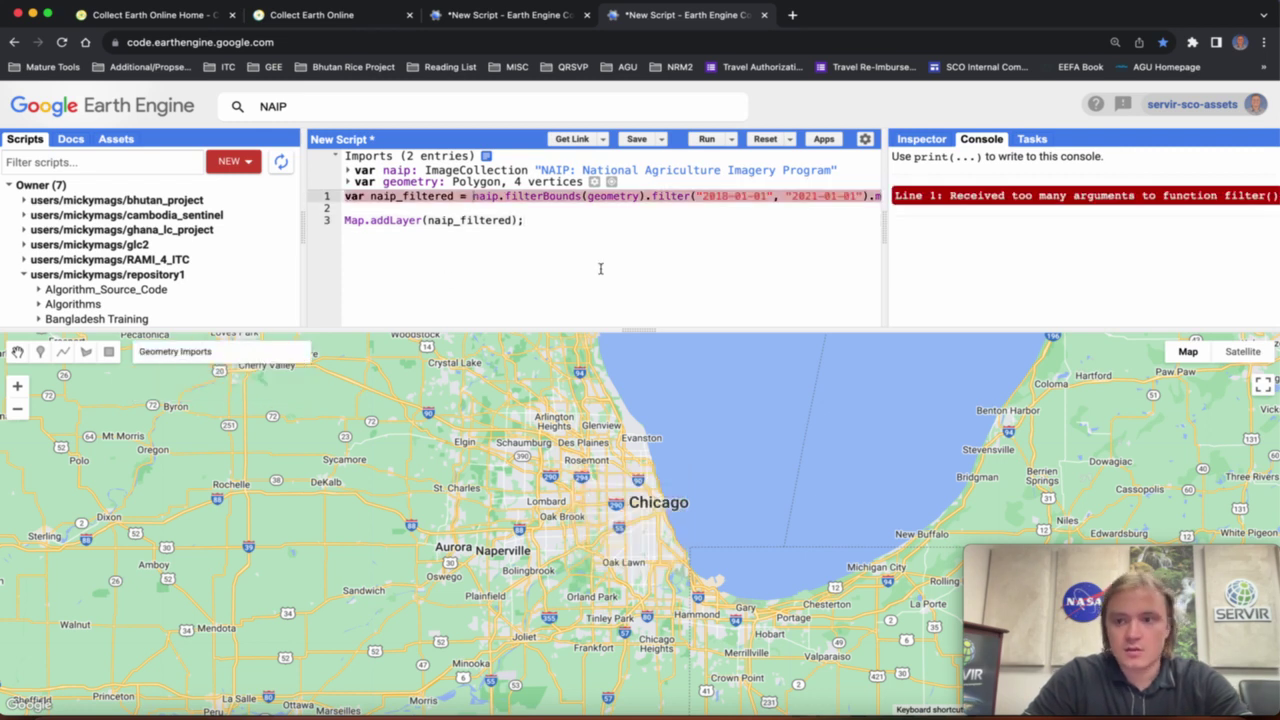
left_click(690, 196)
type("Date")
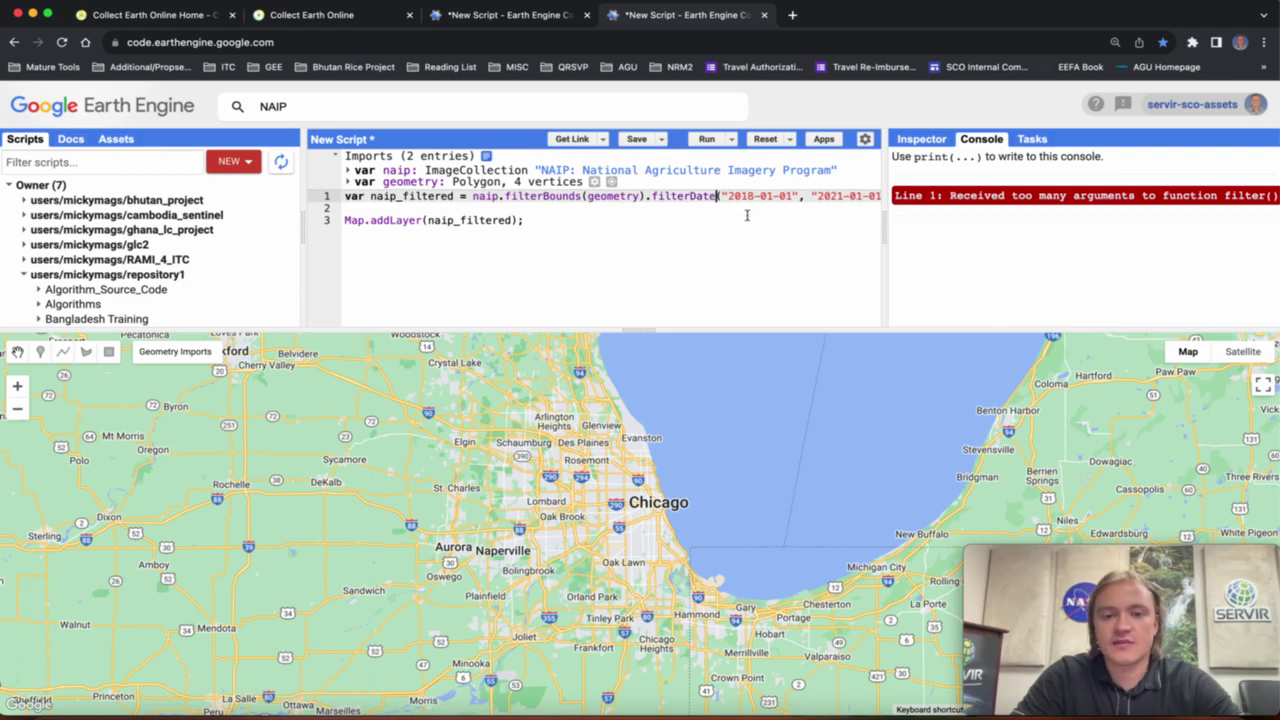
scroll(746, 215, "right", 2)
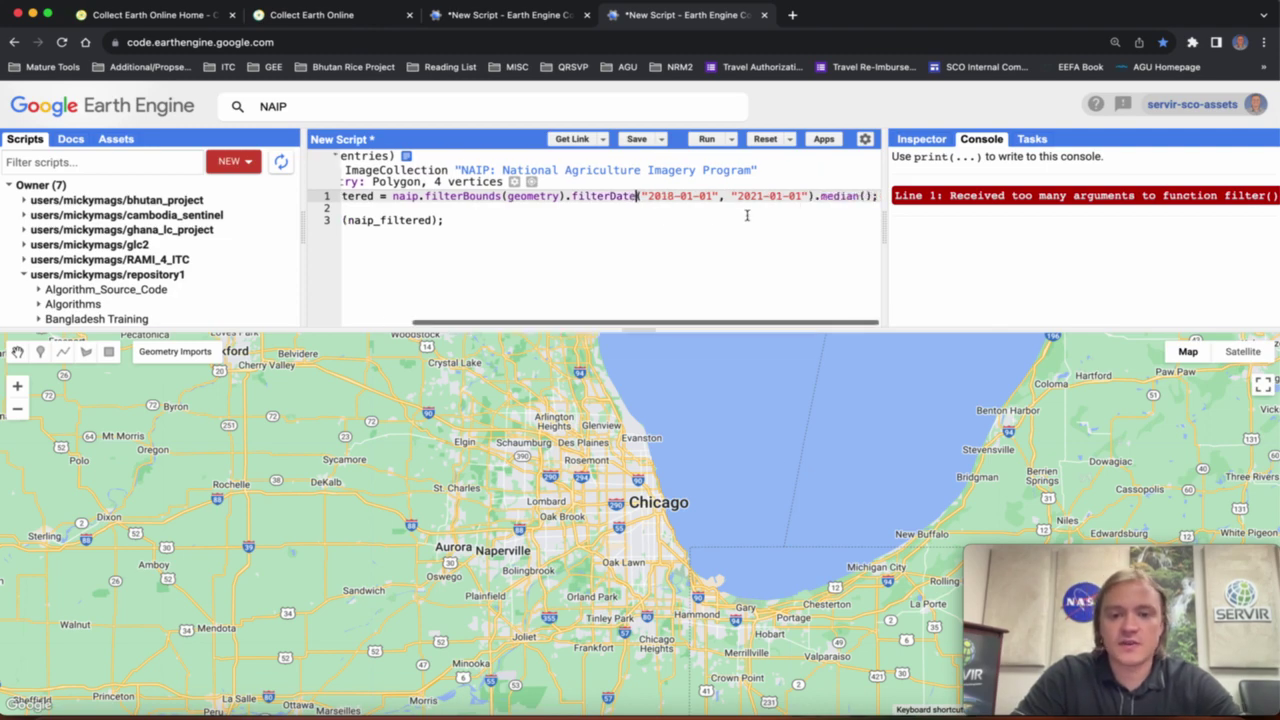
left_click(638, 140)
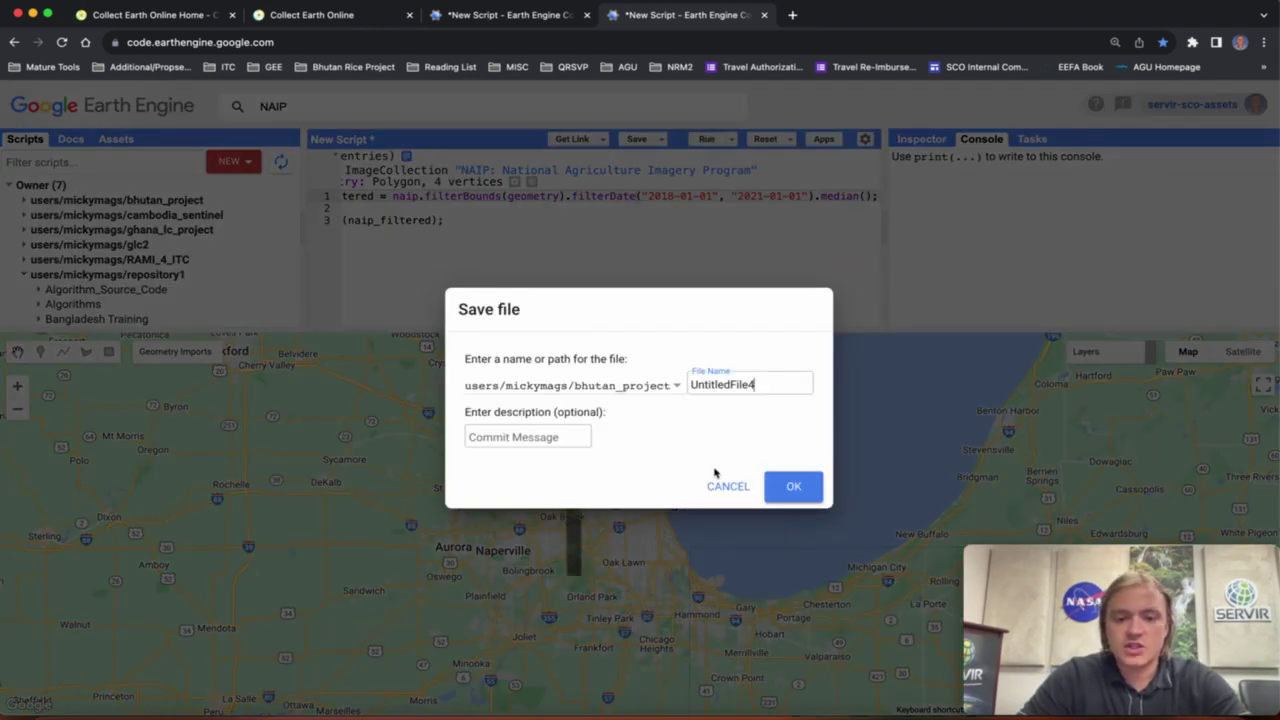
Cancel the Save file dialog and glance at Collect Earth Online before returning to Earth Engine.
left_click(724, 485)
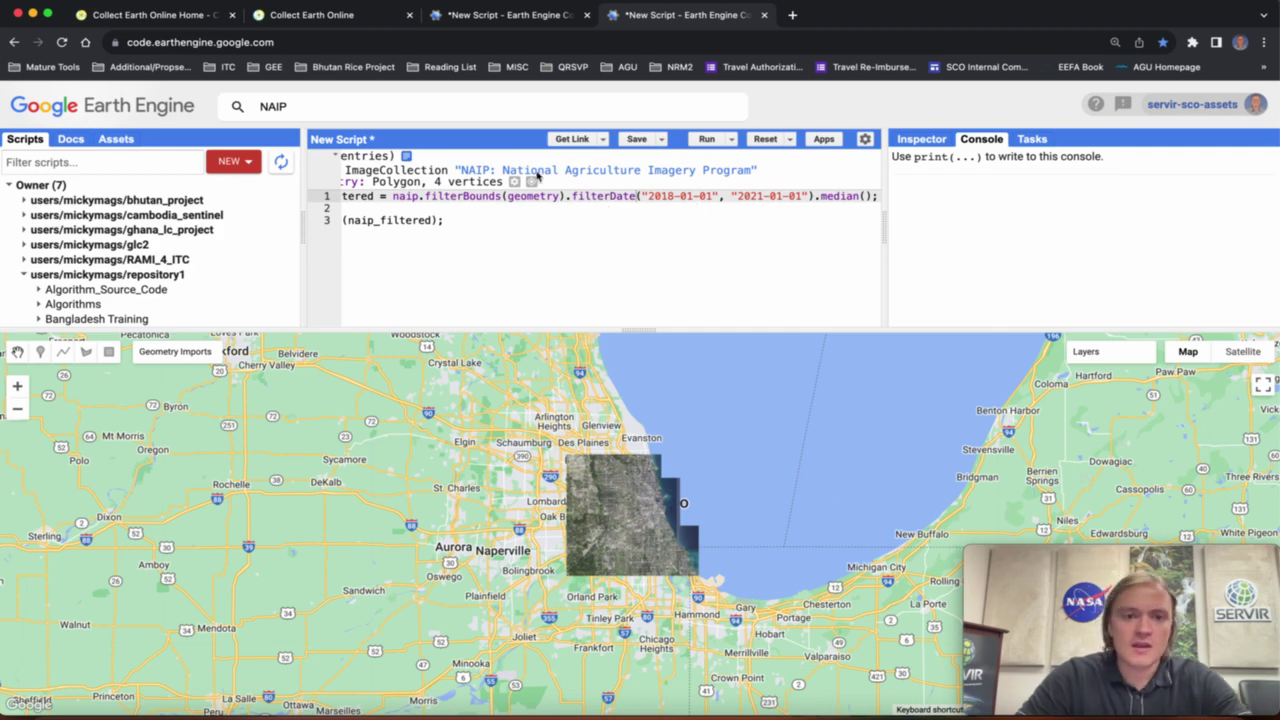
left_click(338, 18)
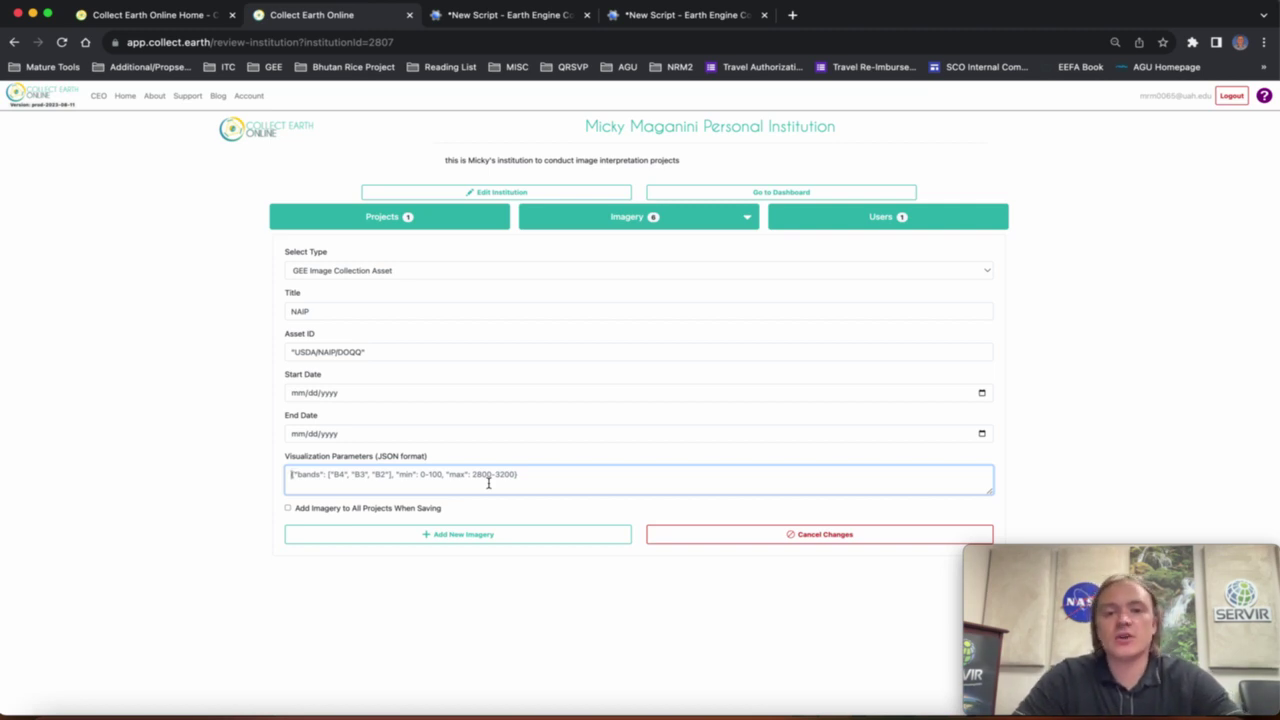
left_click(655, 21)
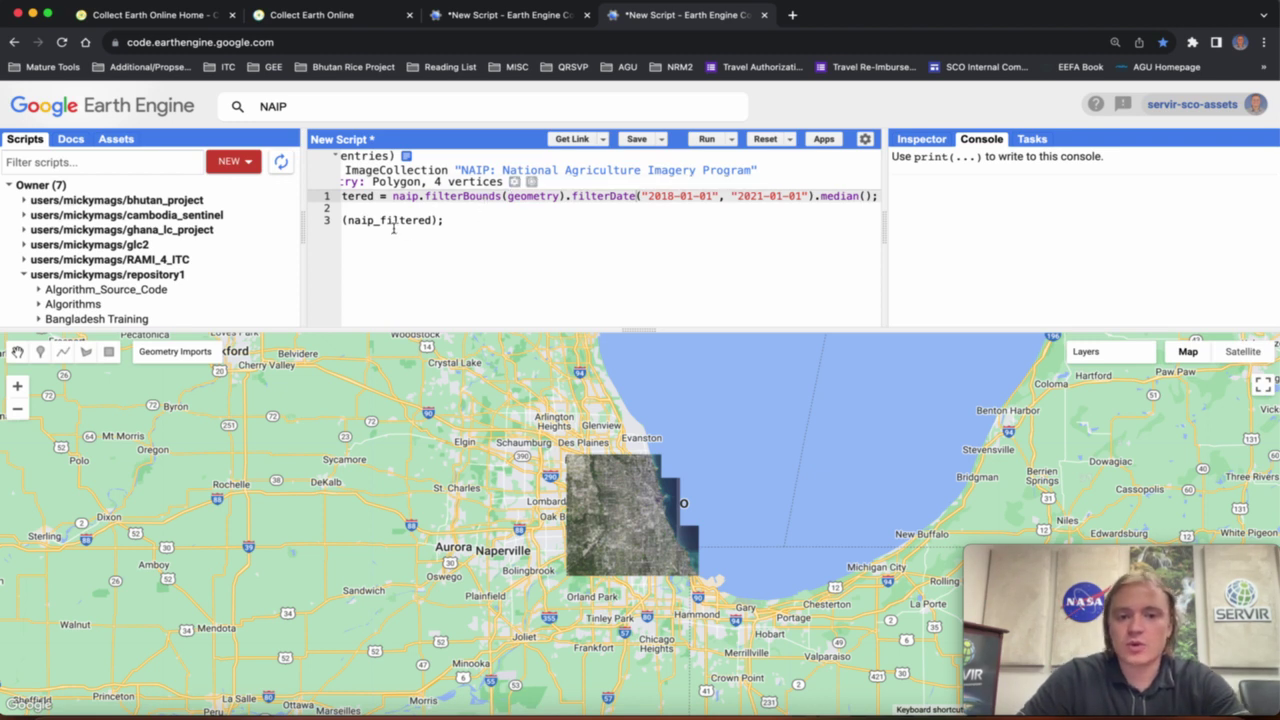
Add a line storing naip_filtered.bandNames() in a variable named bands.
left_click_drag(344, 221, 537, 231)
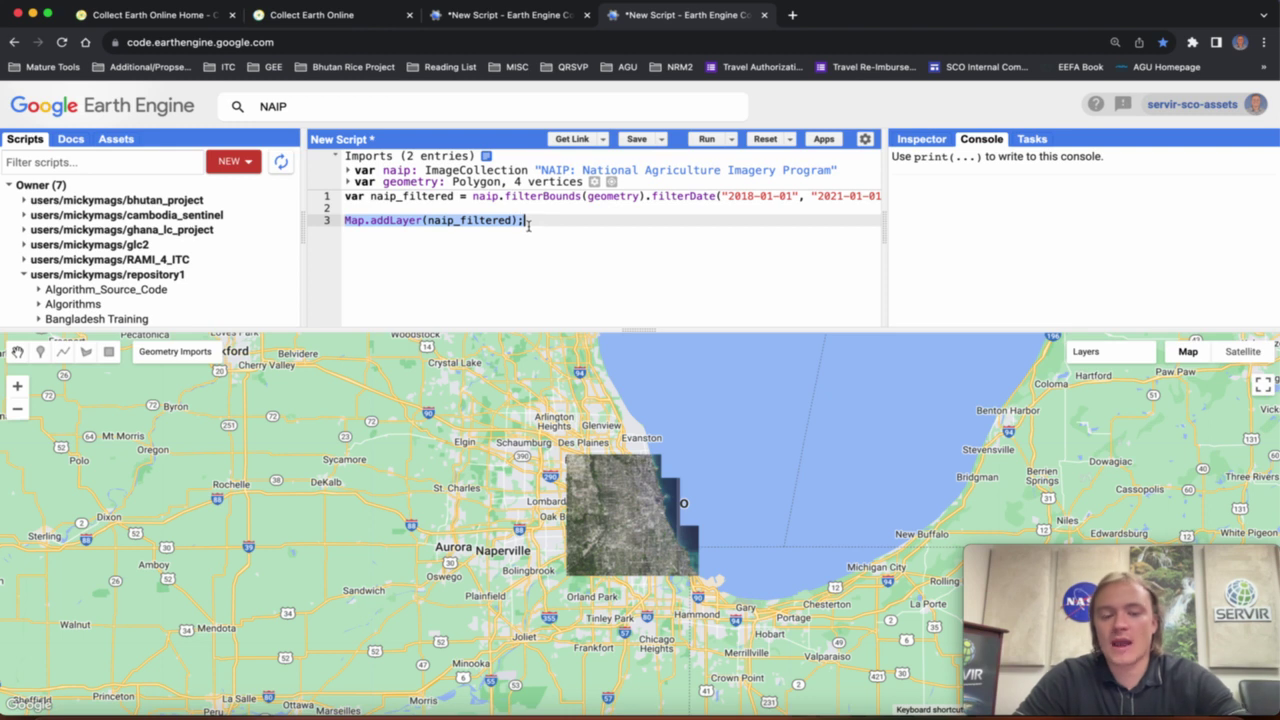
left_click(527, 226)
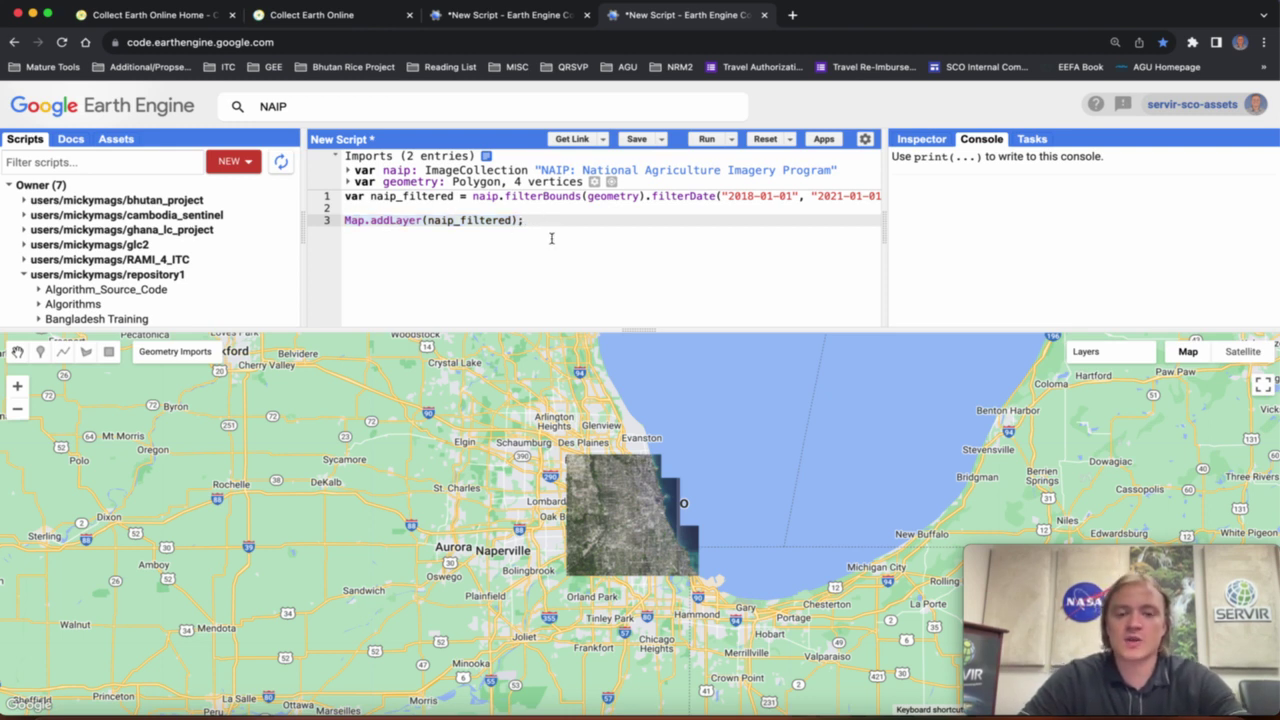
left_click(362, 210)
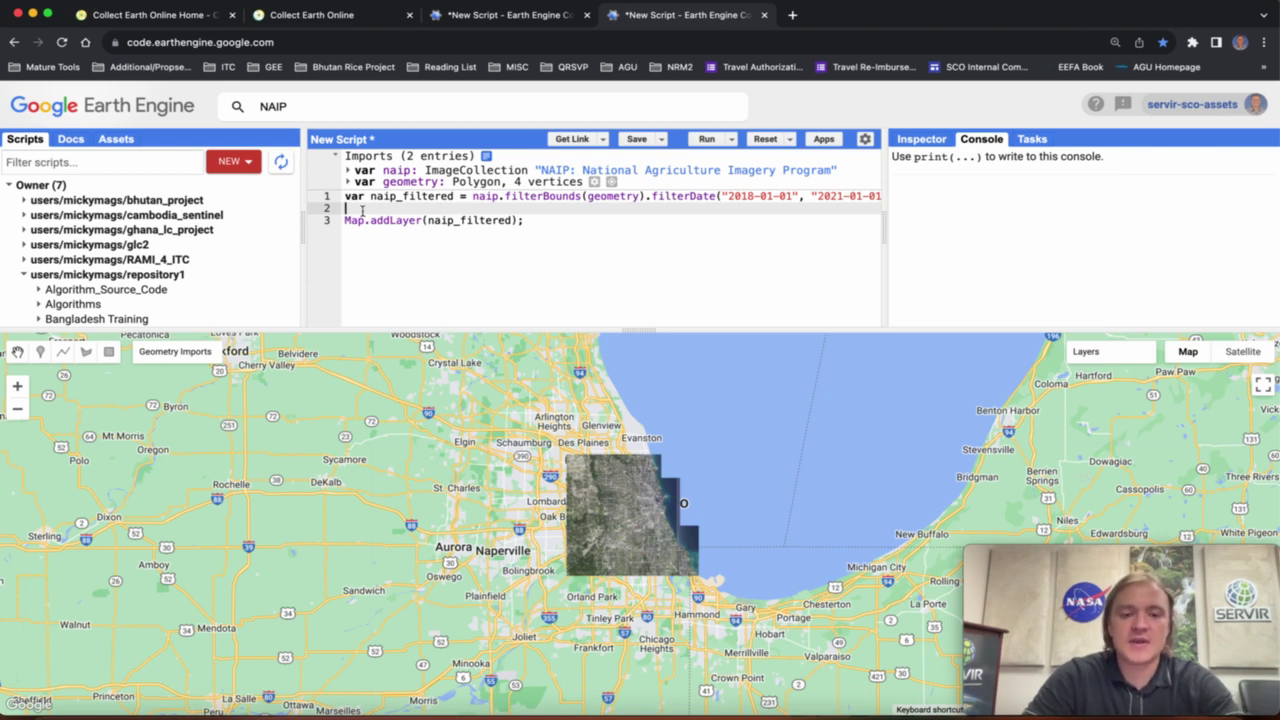
key("Return")
key("Return")
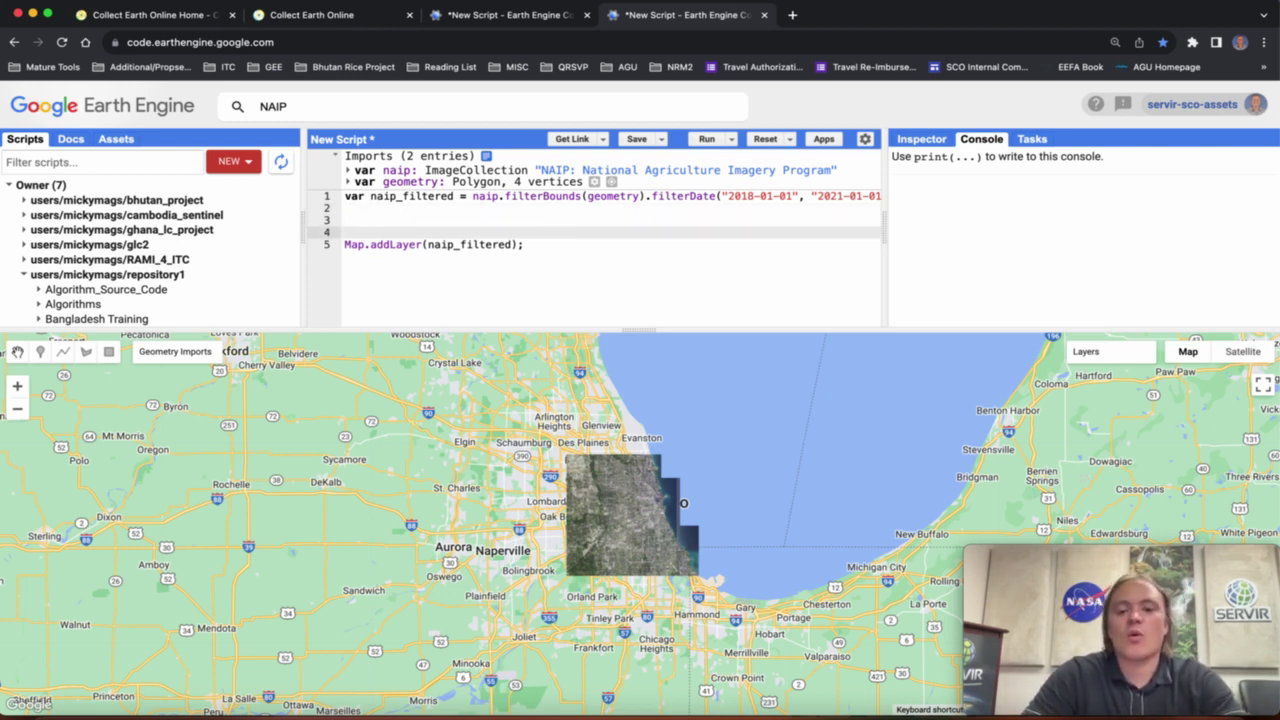
type("va")
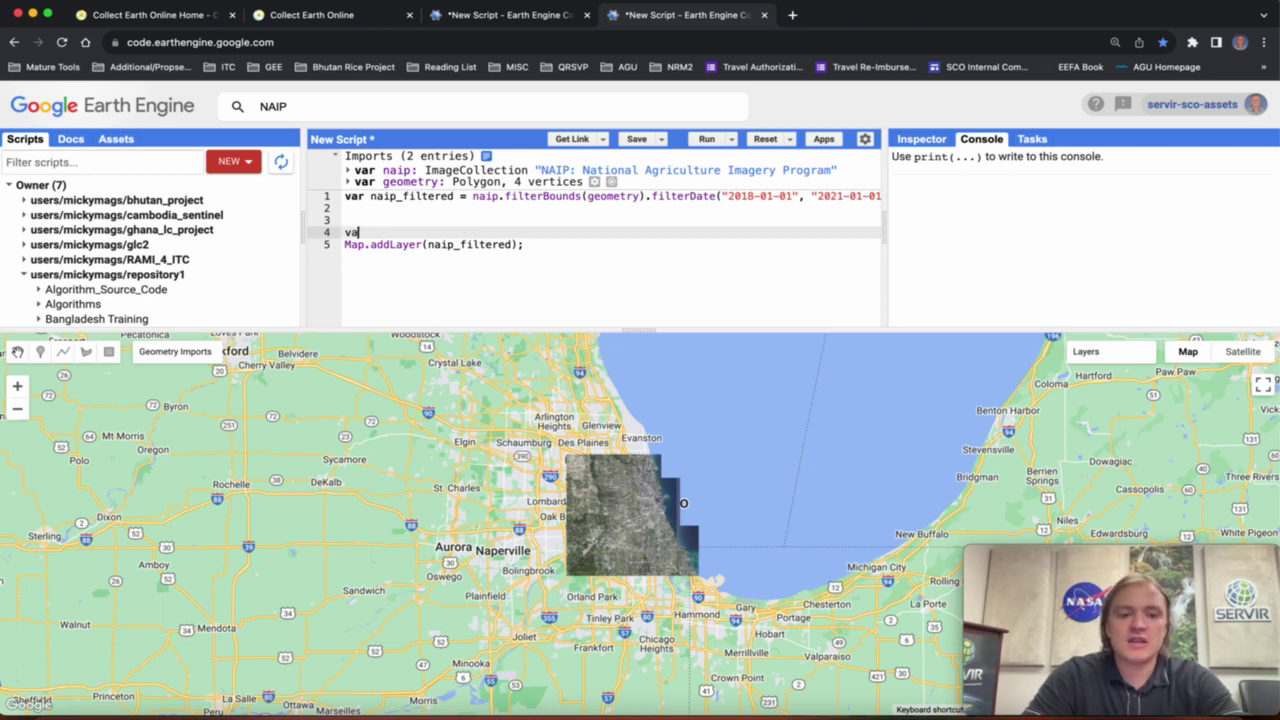
type("r naip_filt")
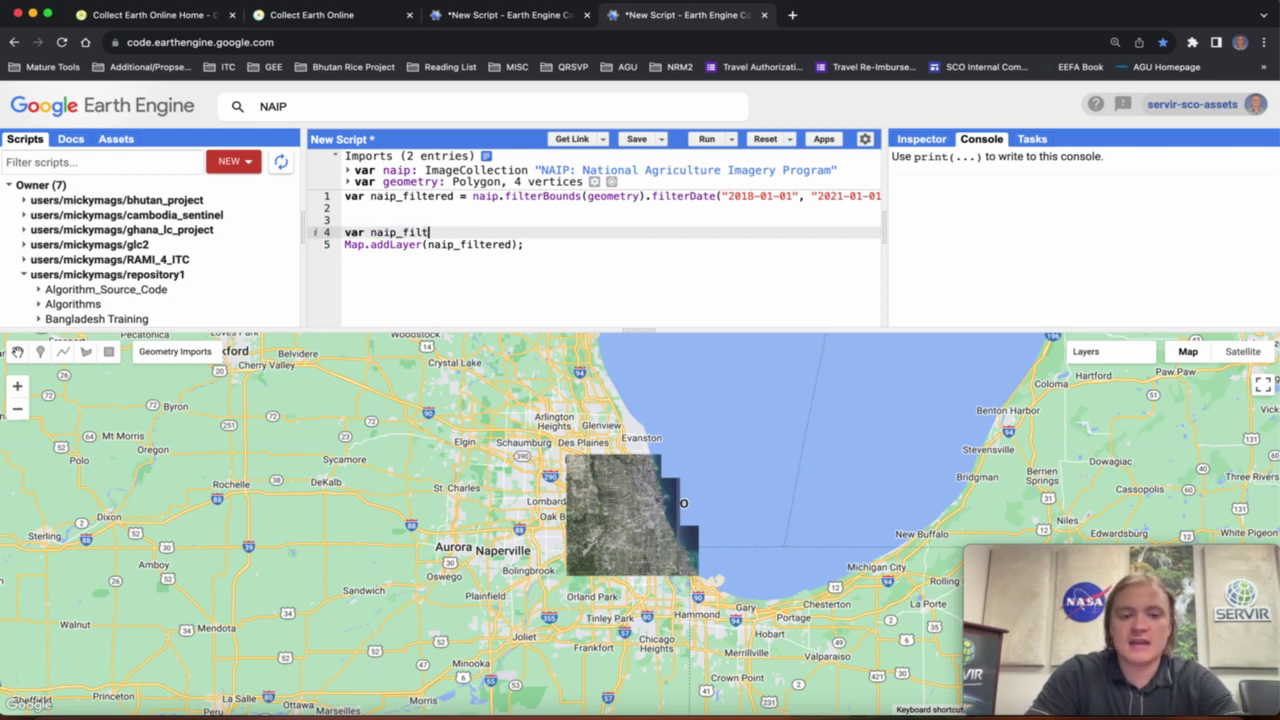
type("ered.bandNa")
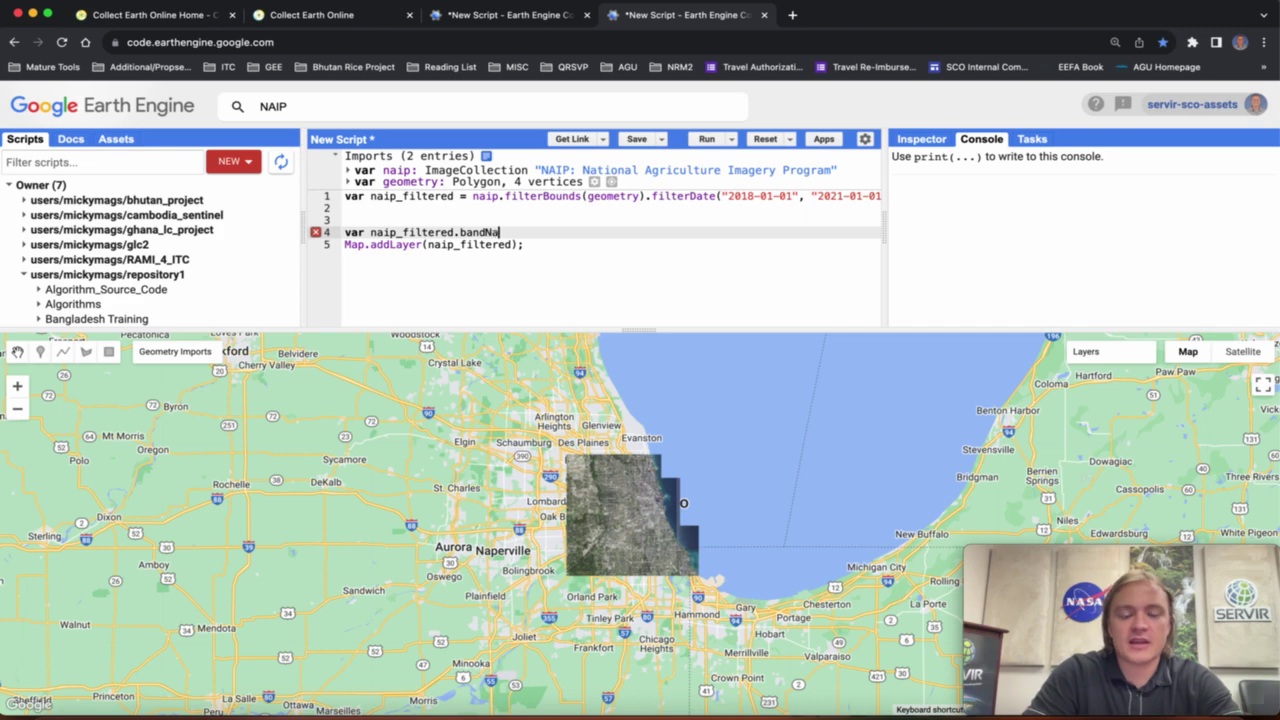
type("mes()")
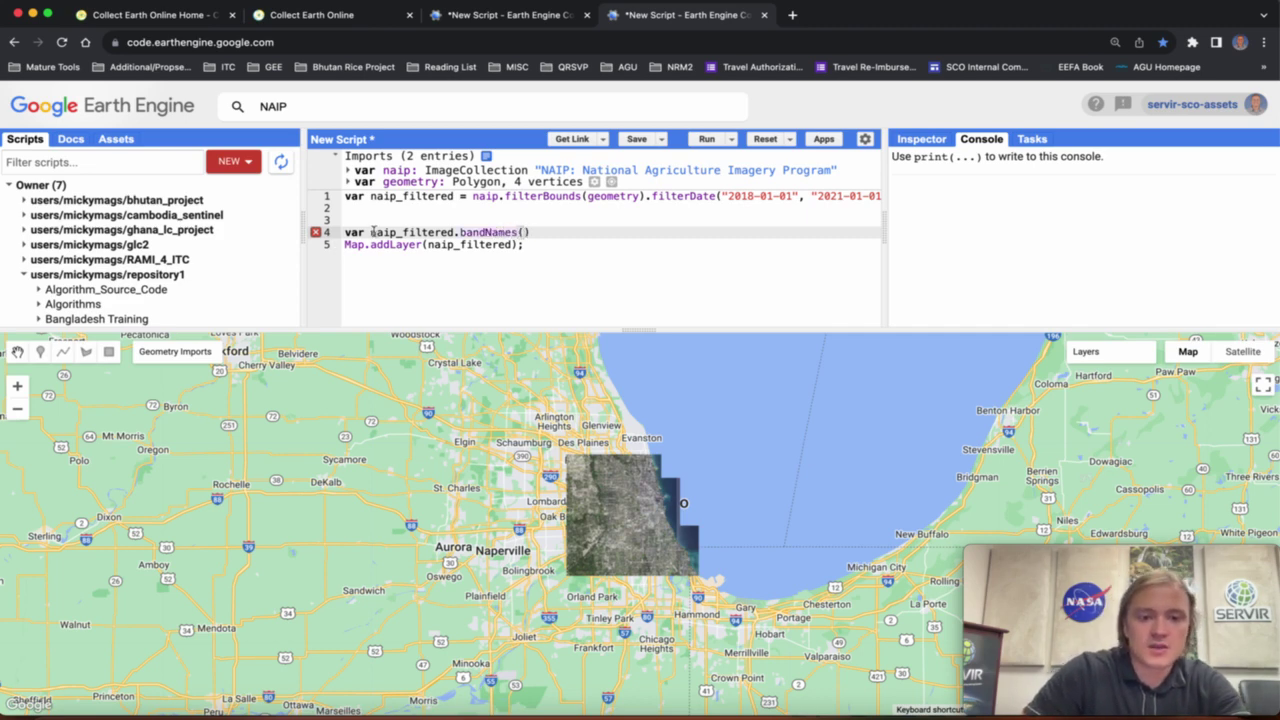
left_click(371, 232)
type("bands =")
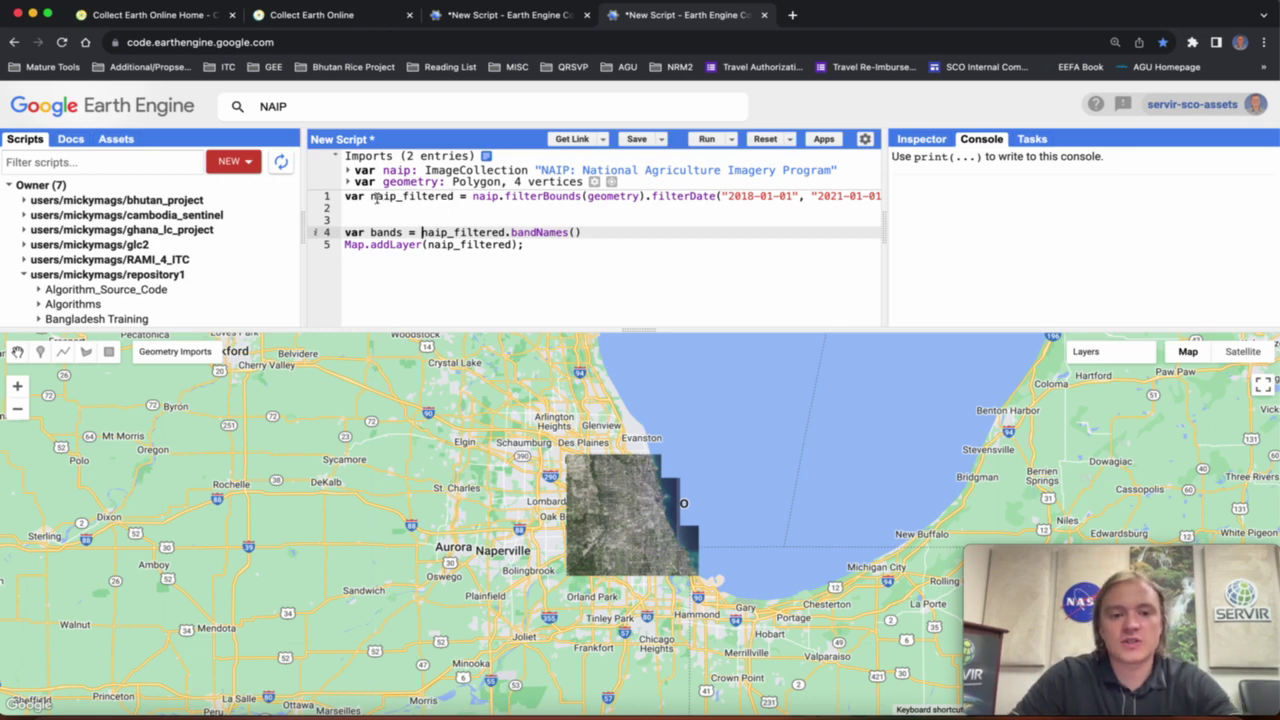
left_click_drag(373, 197, 458, 197)
Add print(bands); and run the script, expanding the printed R, G, B, N list.
left_click(534, 242)
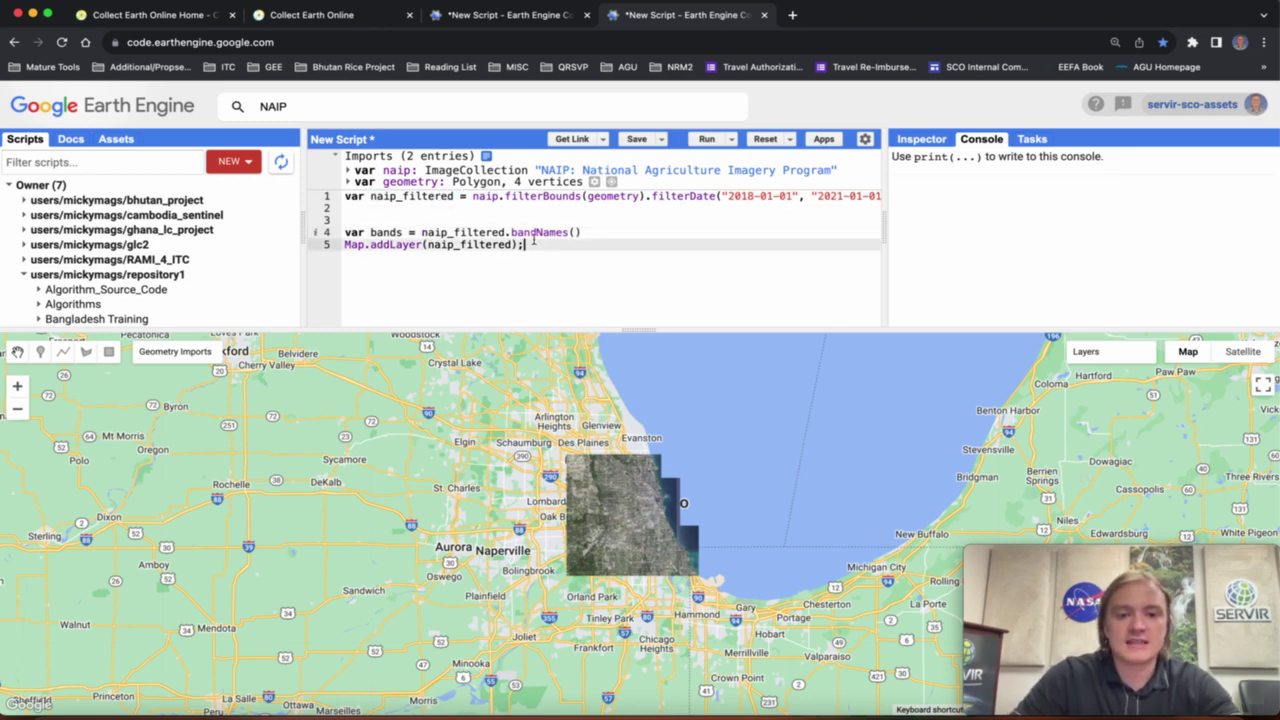
left_click(634, 230)
key("Return")
key("Return")
type("print()")
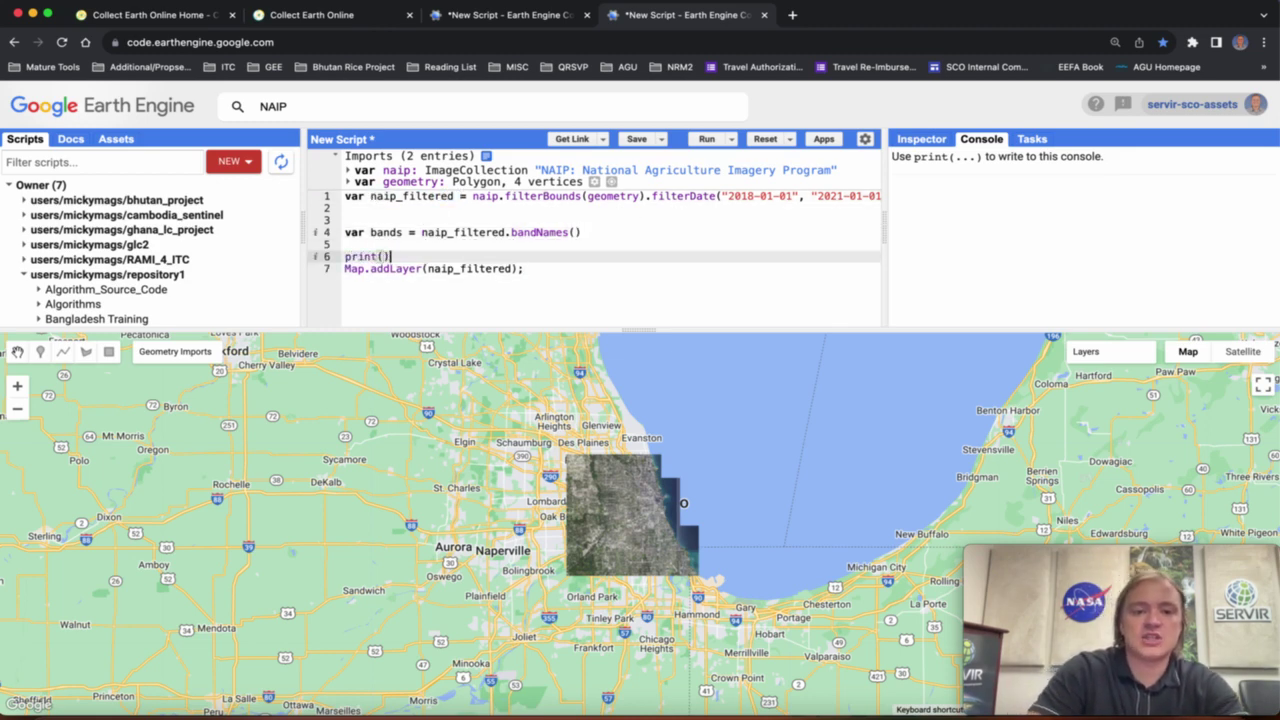
type("bands")
type(";")
key("Return")
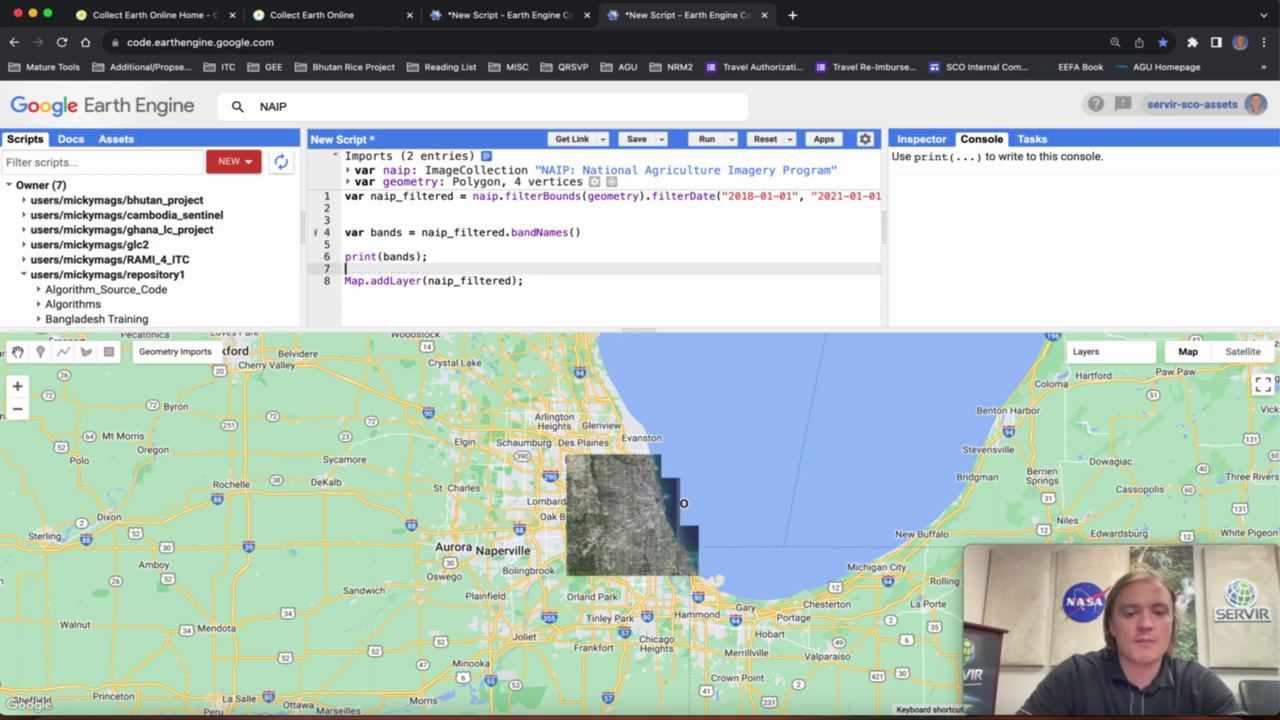
left_click(706, 139)
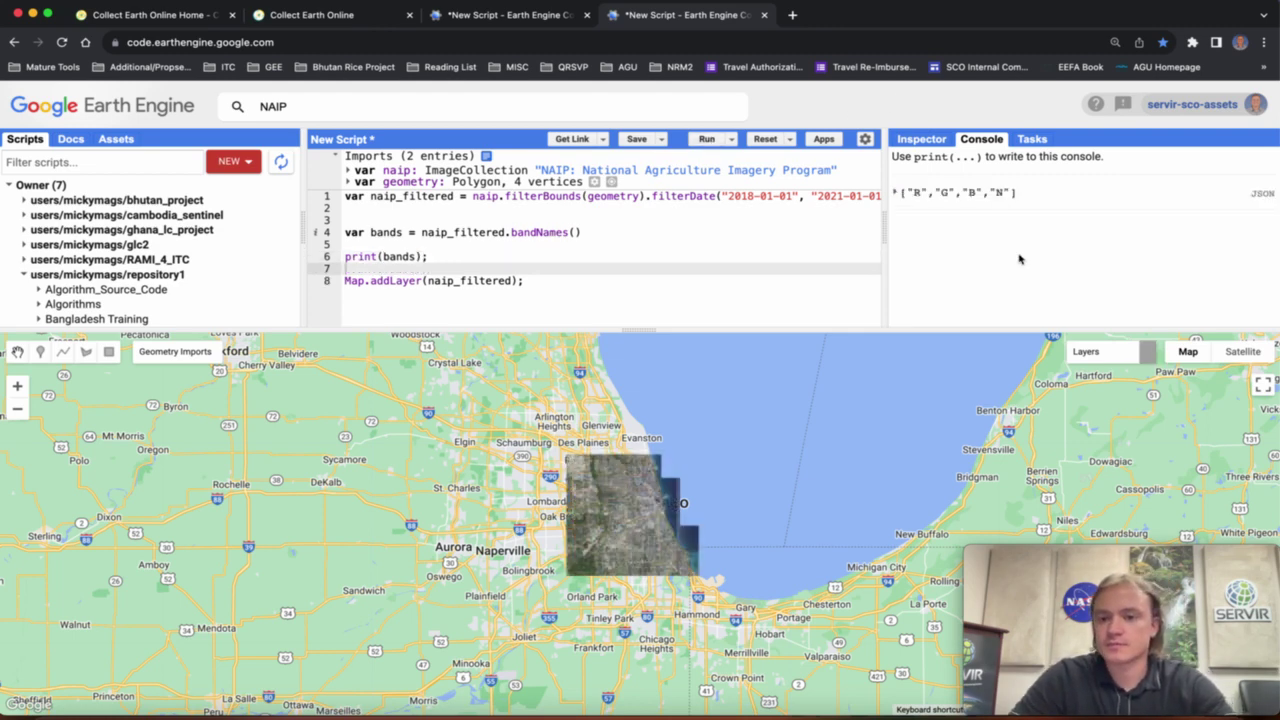
left_click(898, 193)
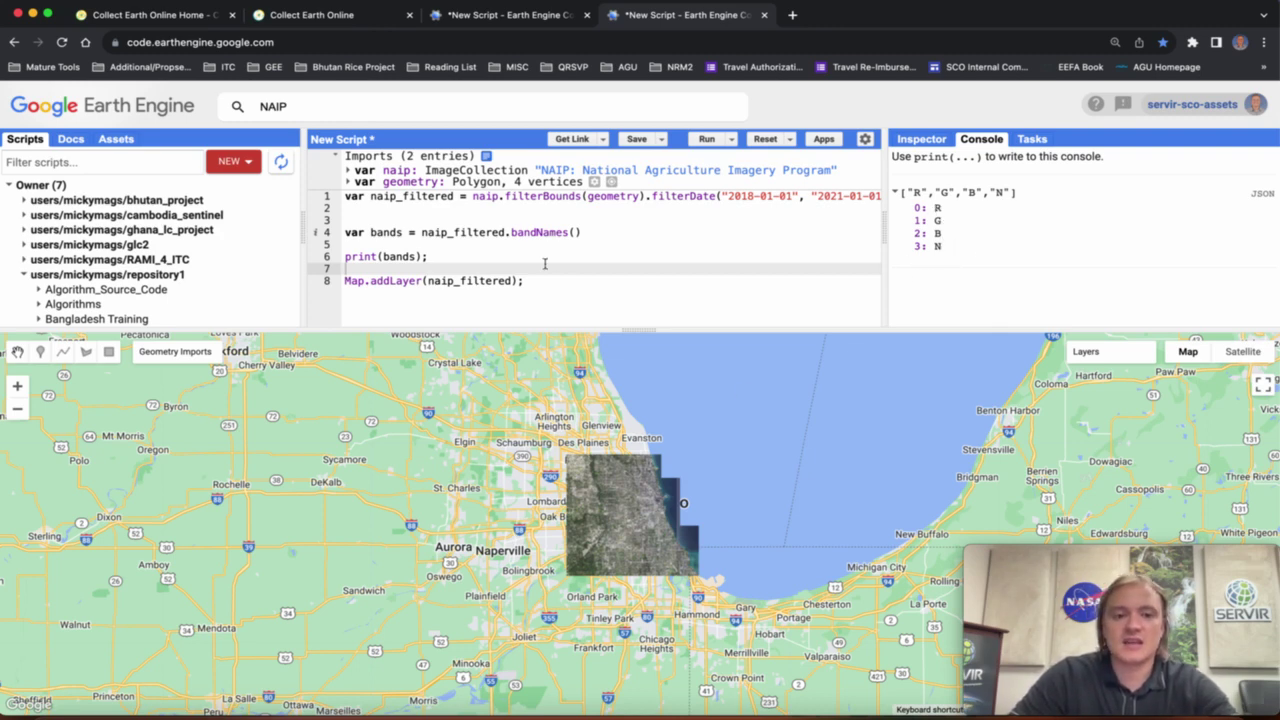
left_click(291, 106)
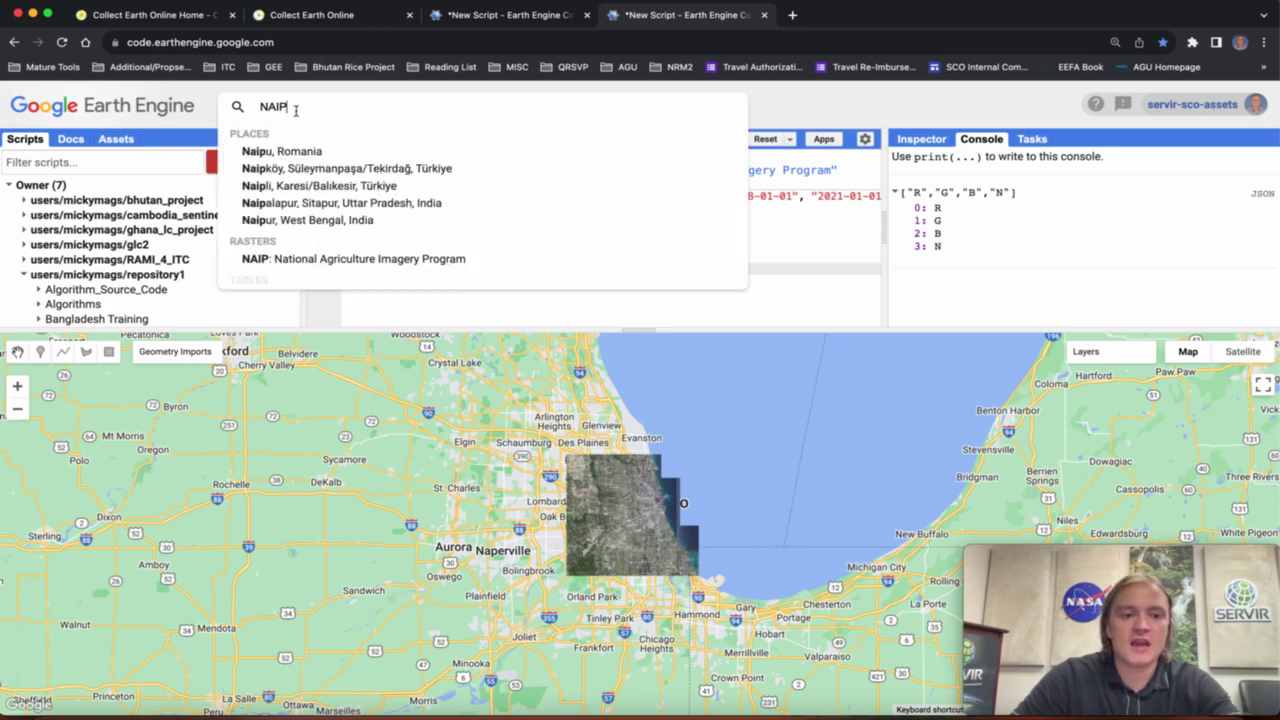
left_click(331, 260)
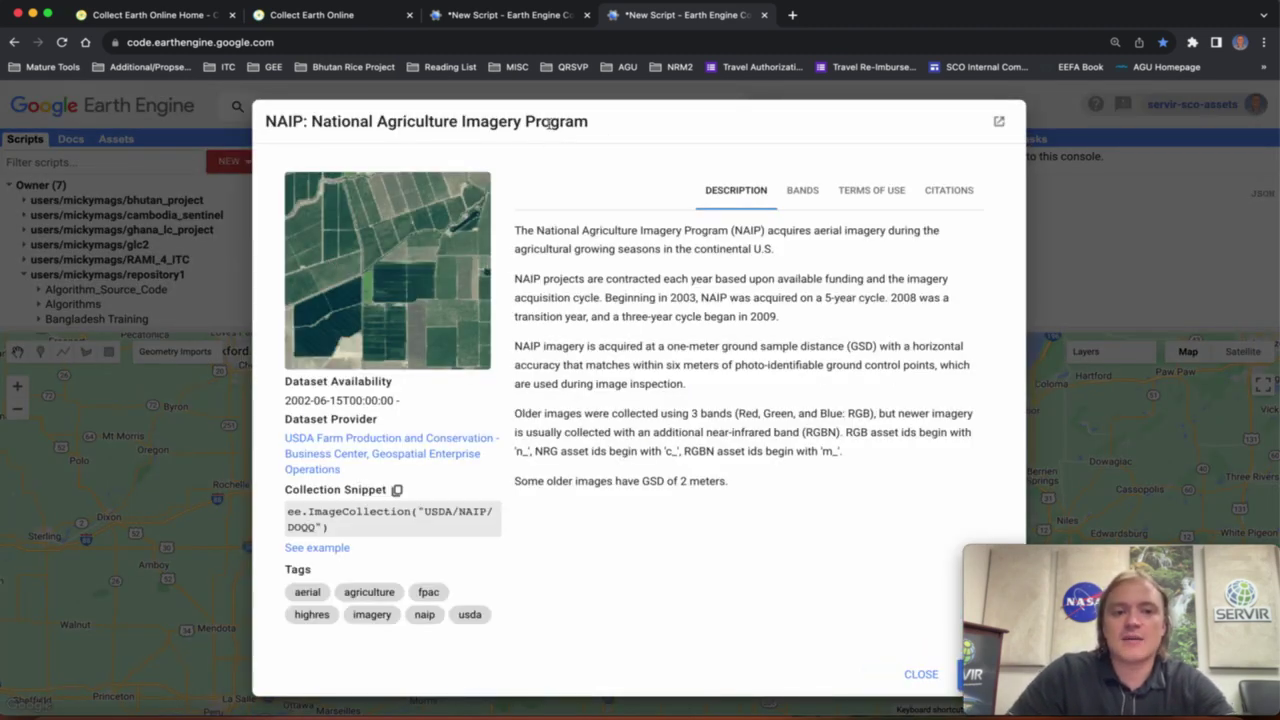
left_click(814, 197)
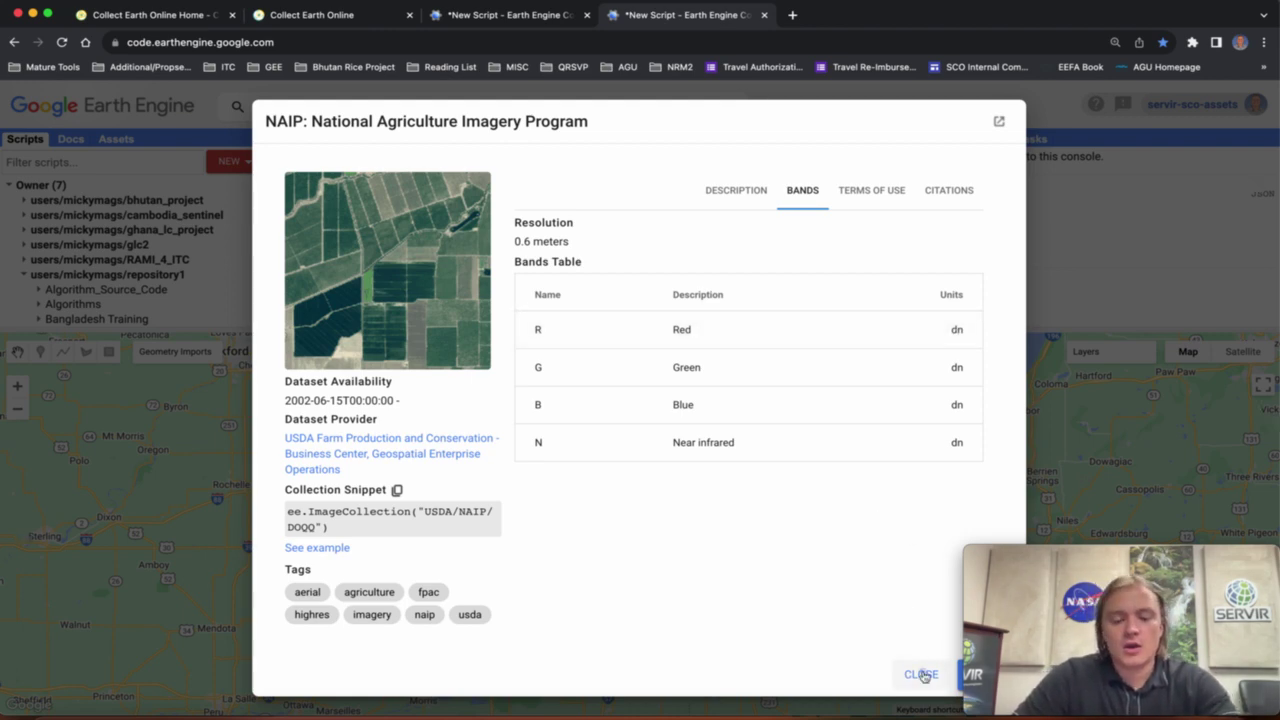
left_click(921, 675)
mouse_move(1100, 366)
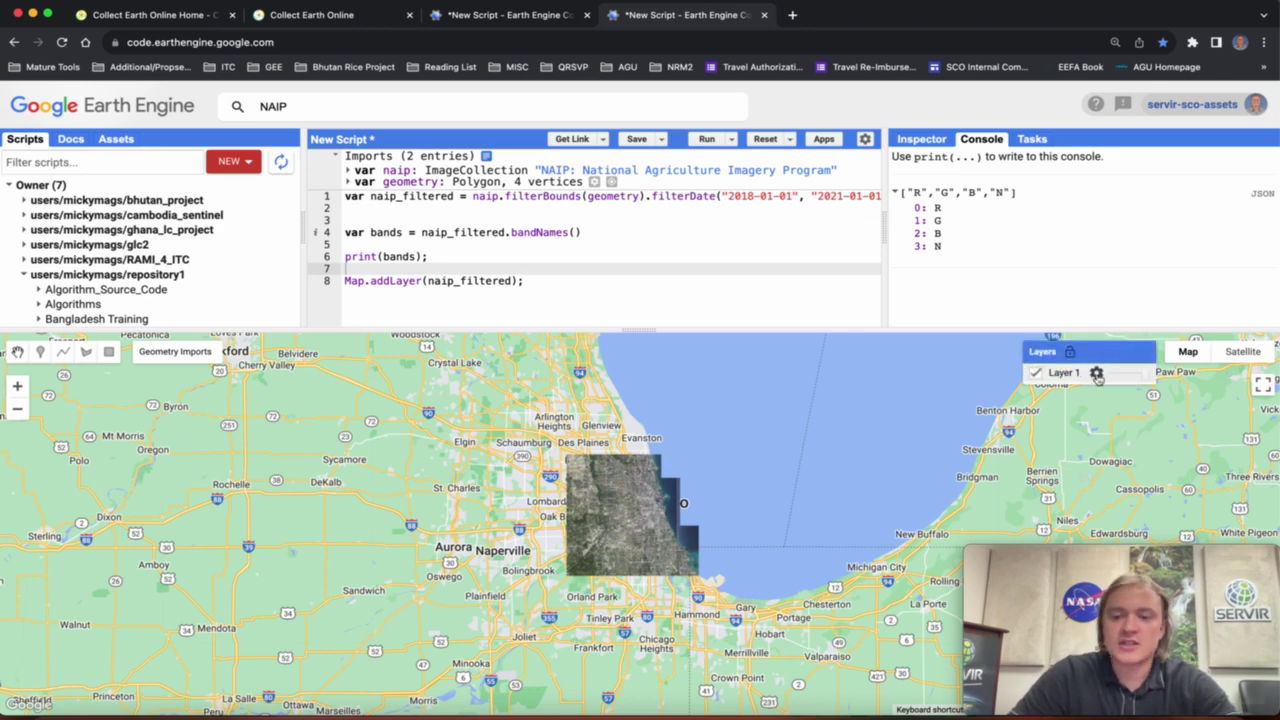
left_click(1096, 373)
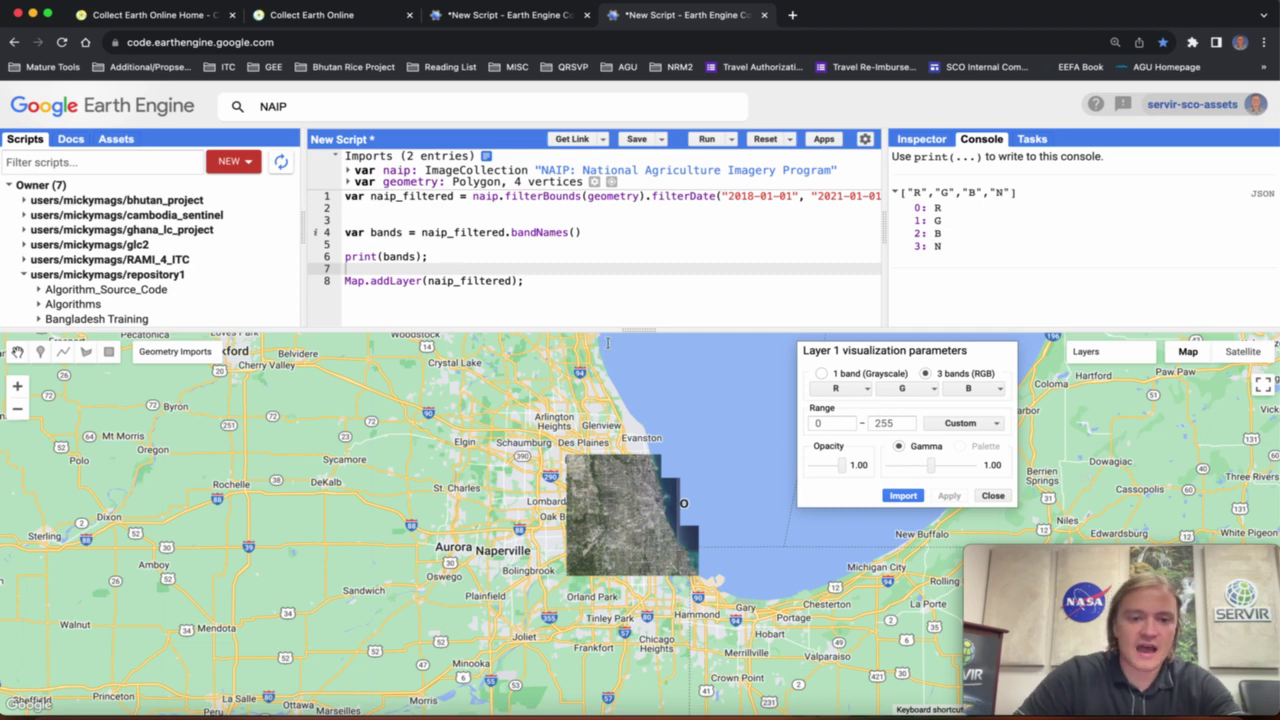
left_click(993, 496)
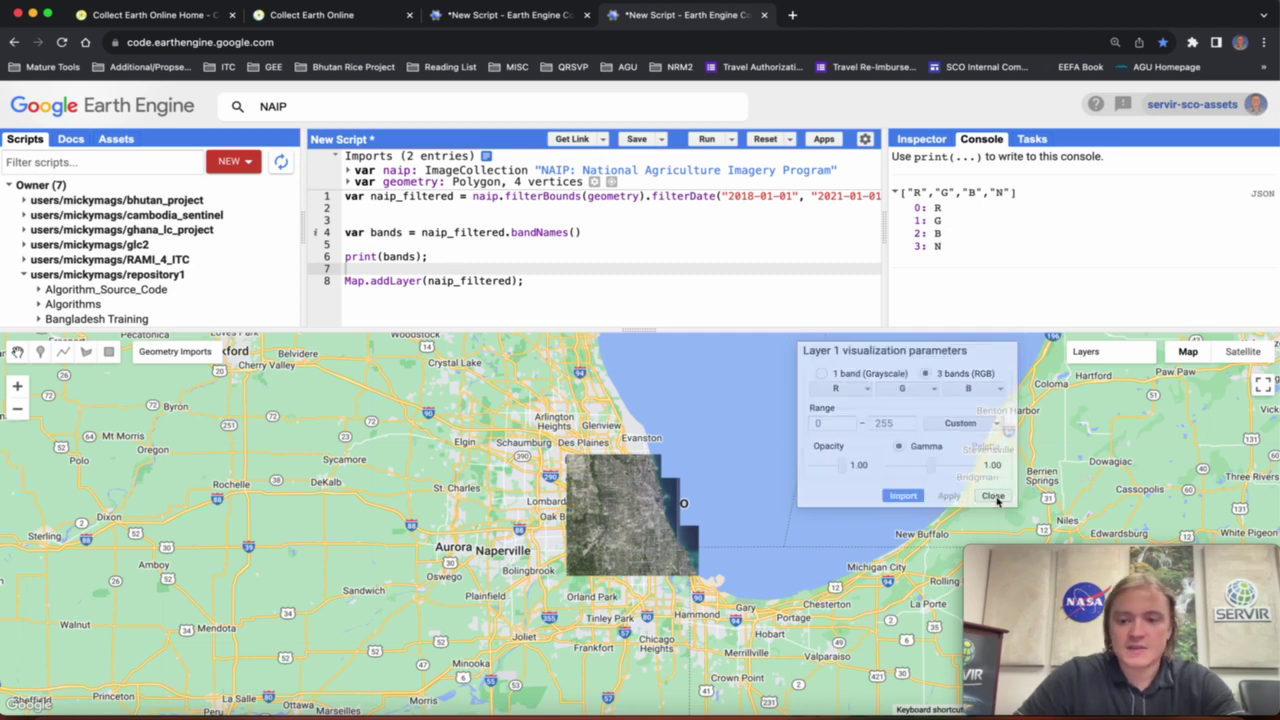
Define var vp with bands R, G, B, min 0 and max 255 below the bandNames line.
left_click(592, 233)
key("Return")
key("Return")
type("var vp = {")
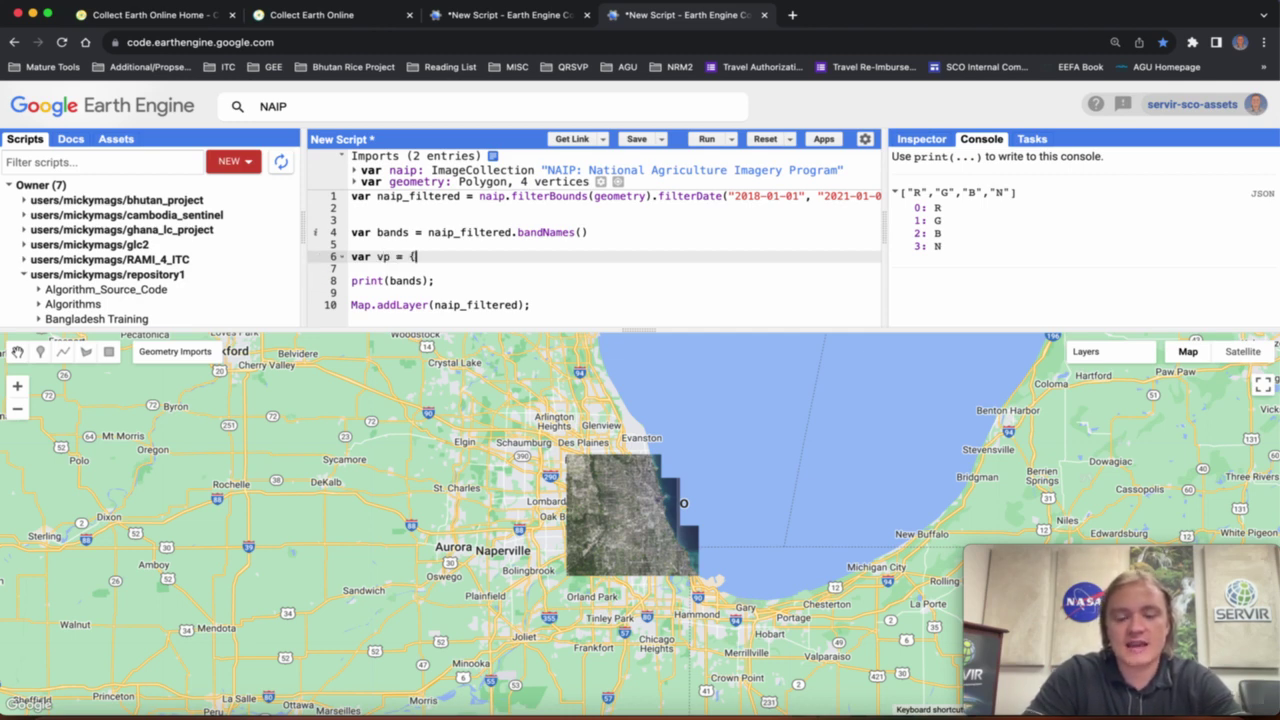
type("}")
type("\"")
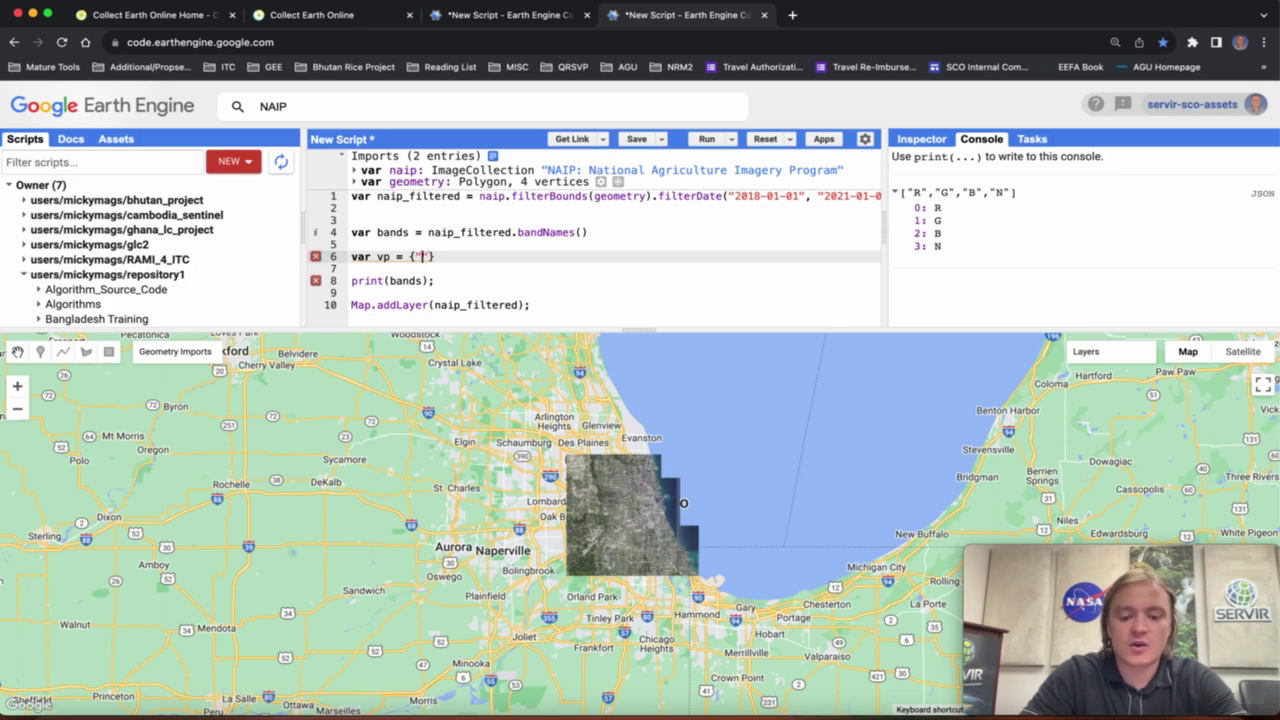
type("bands")
type("\": ['")
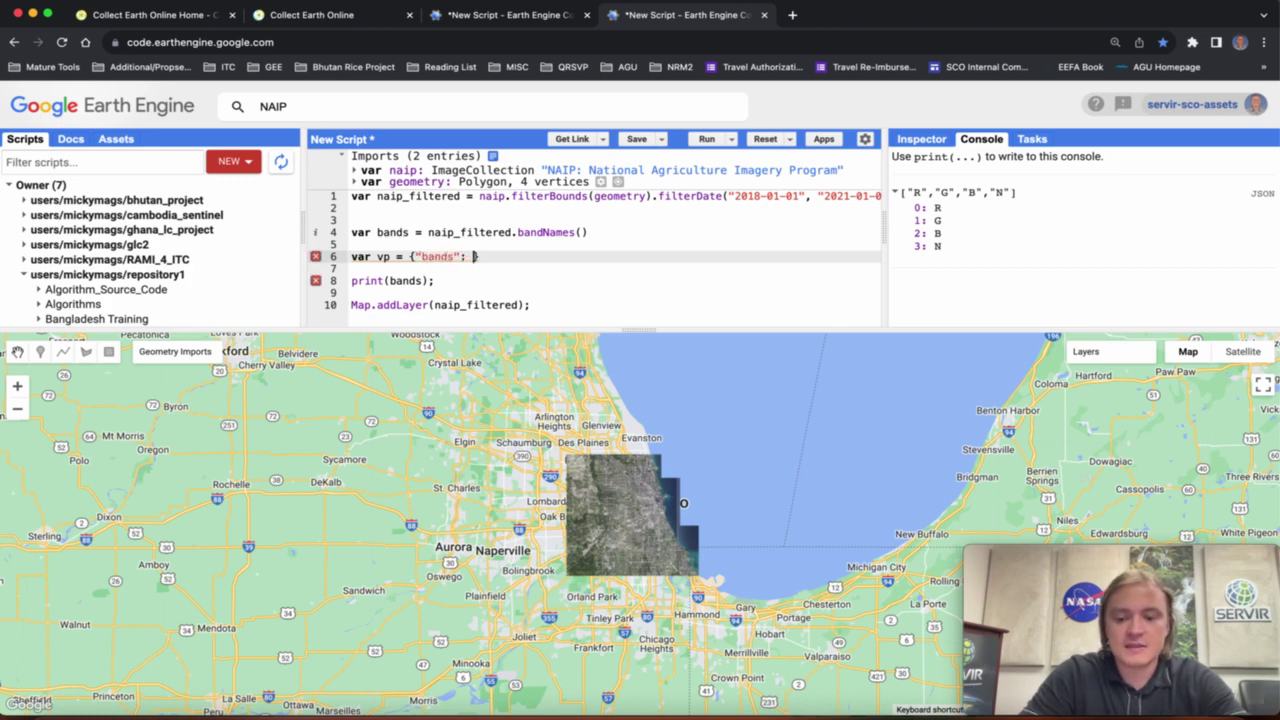
type("'")
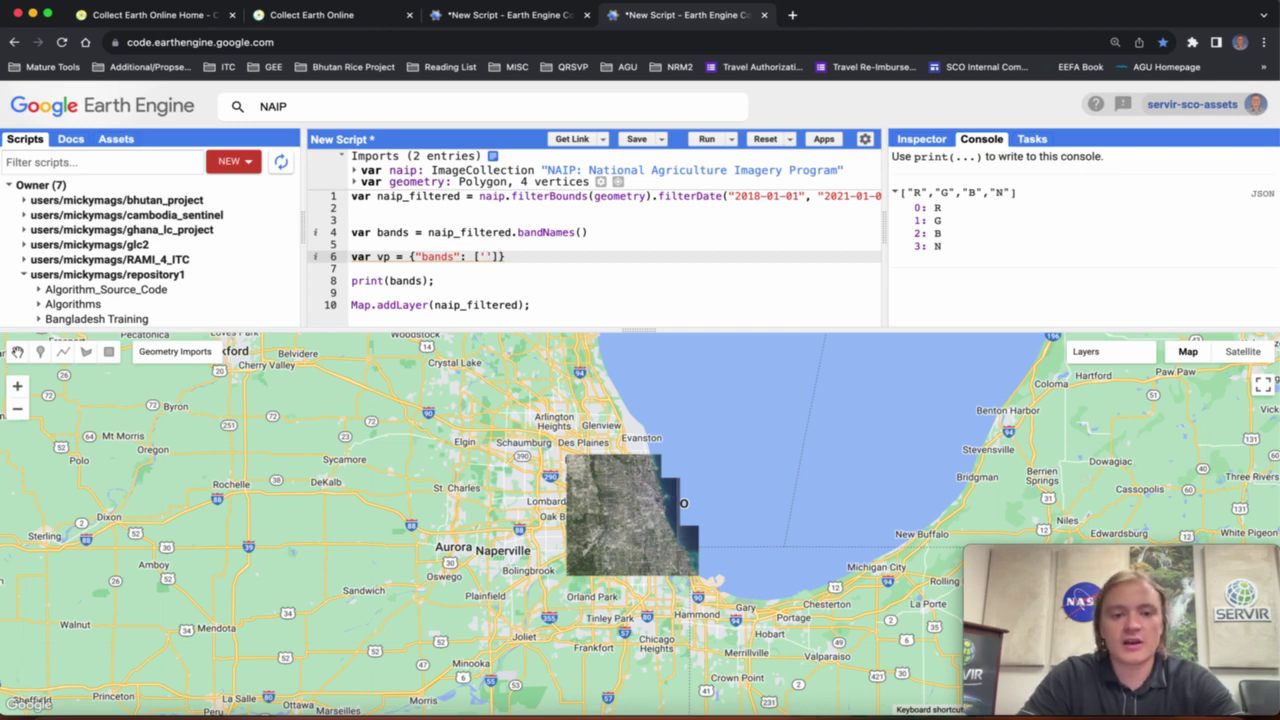
type("R'")
key("BackSpace")
key("BackSpace")
key("BackSpace")
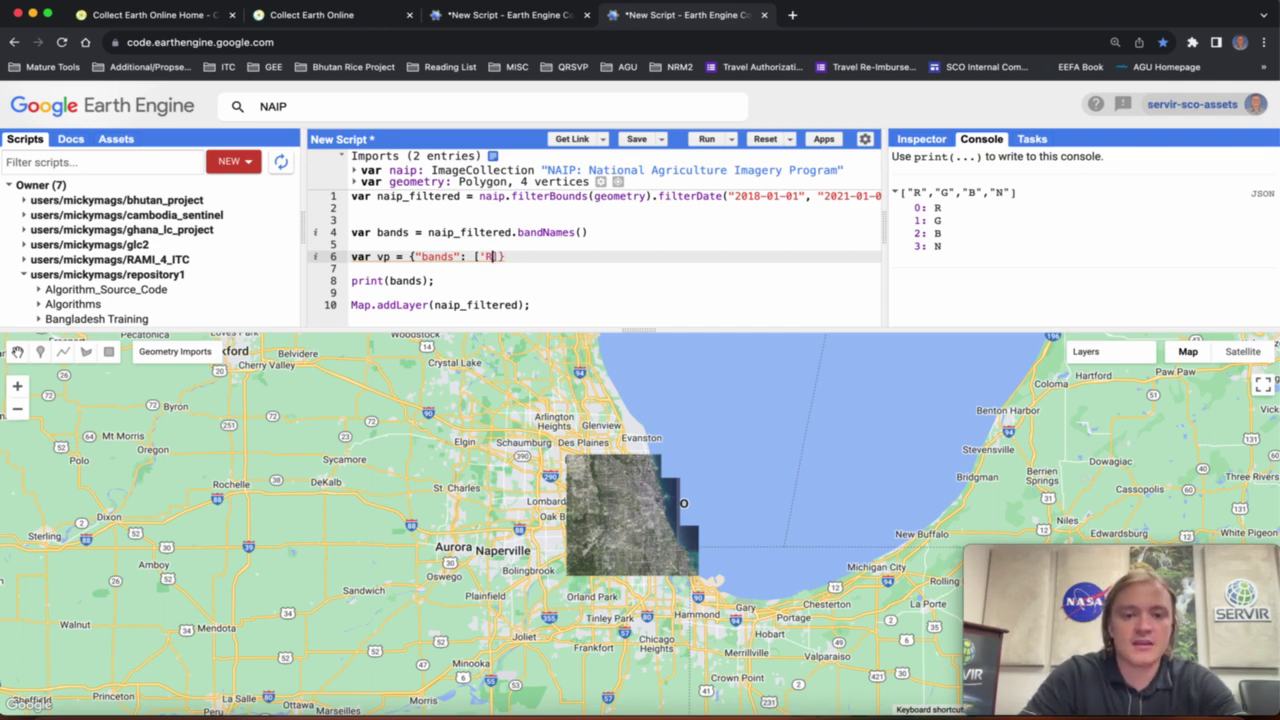
type("\"R'")
key("BackSpace")
type("\", ")
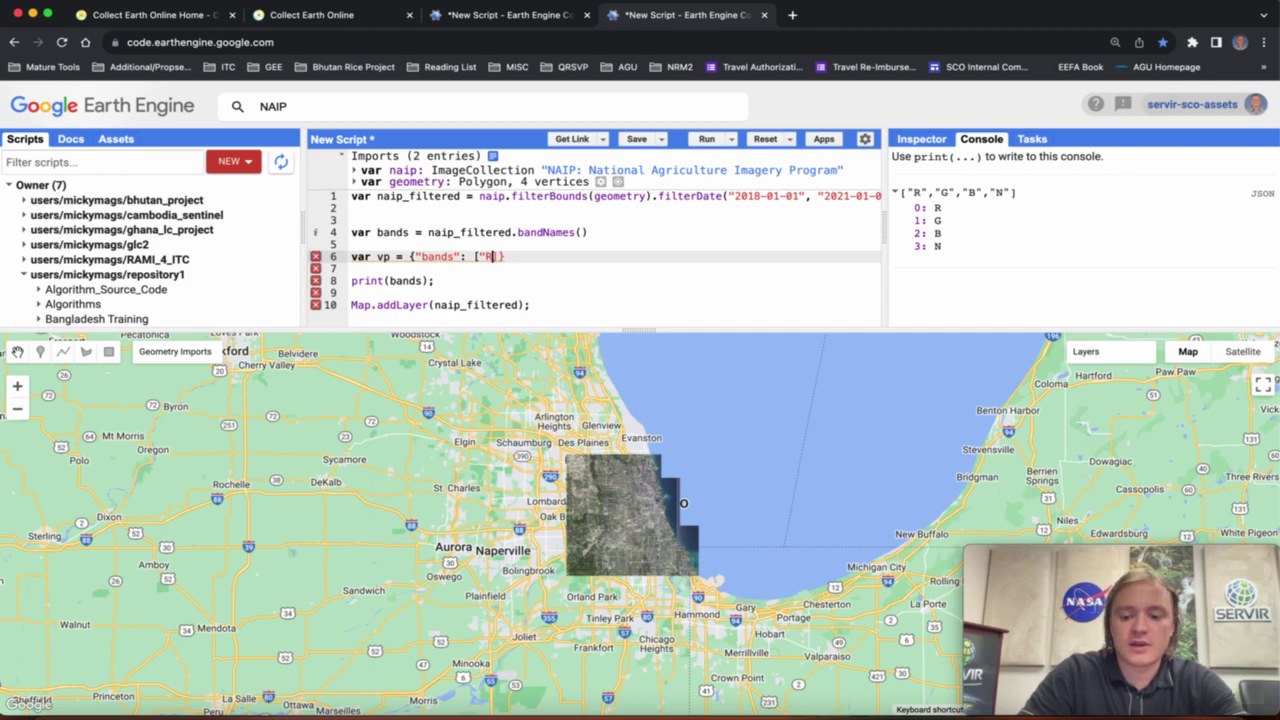
type("\"G\", \"")
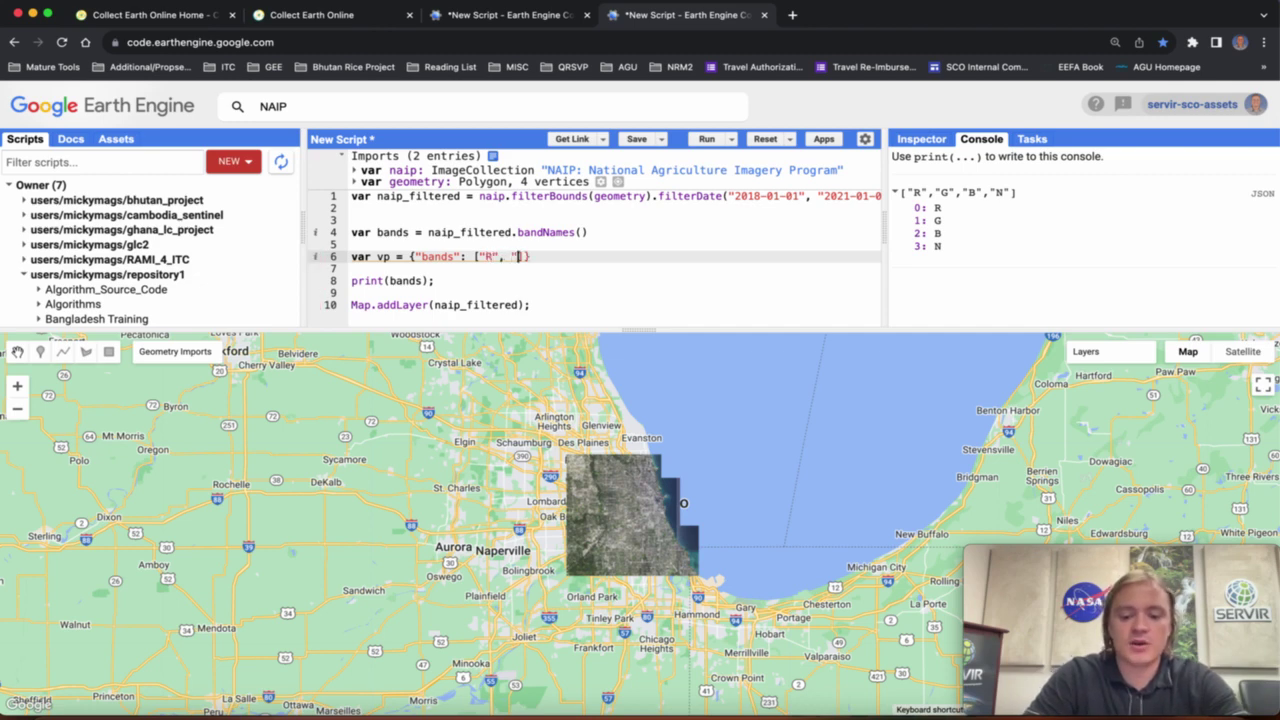
type("B\"")
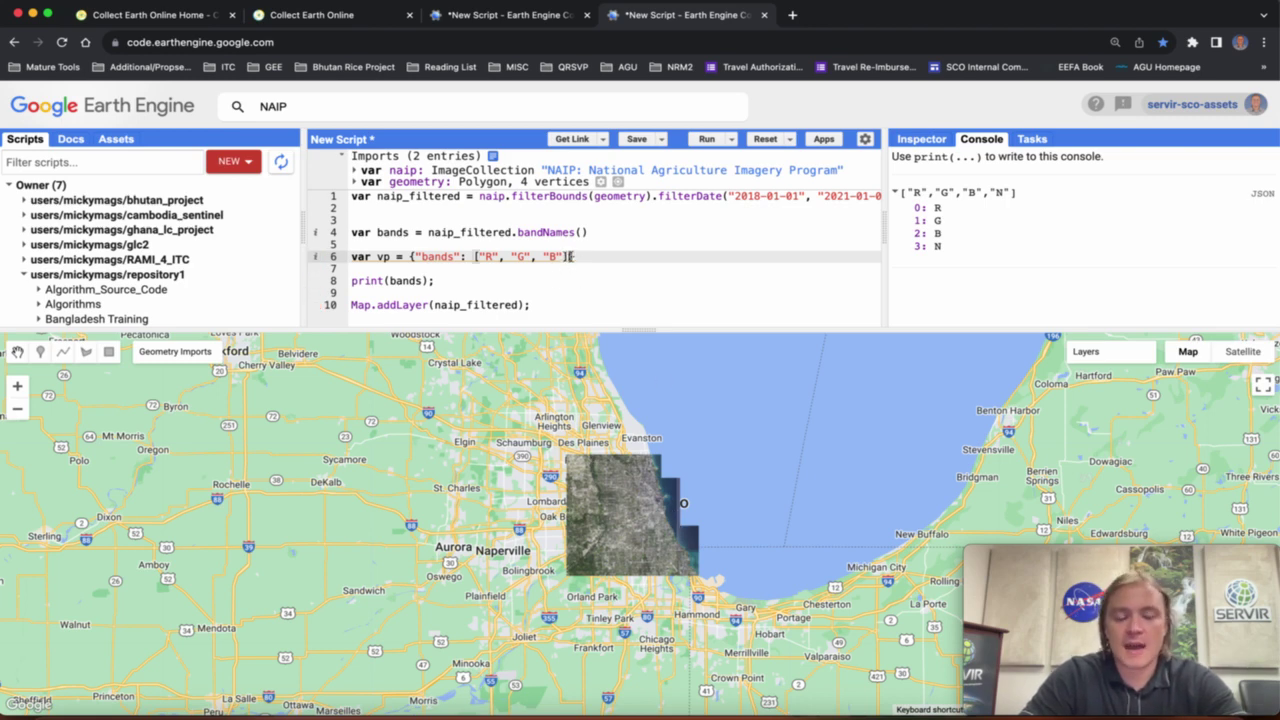
type("], \"")
type("min\": ")
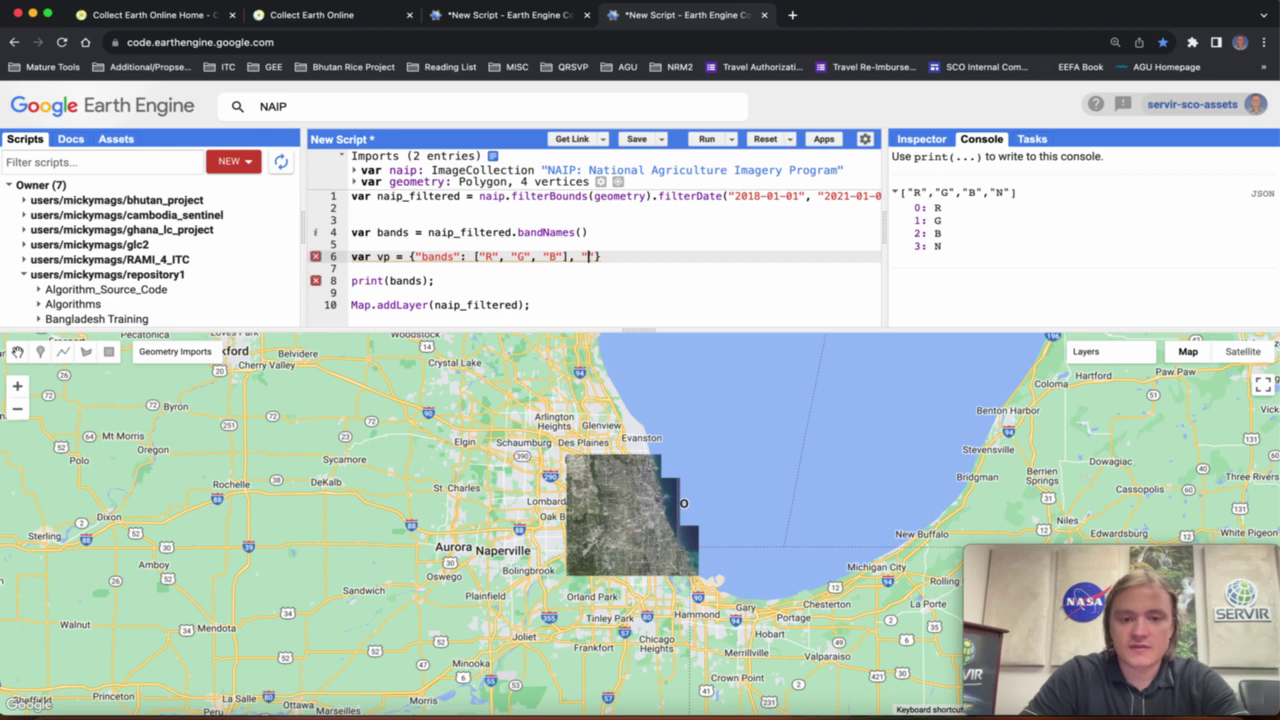
type("0, \"m")
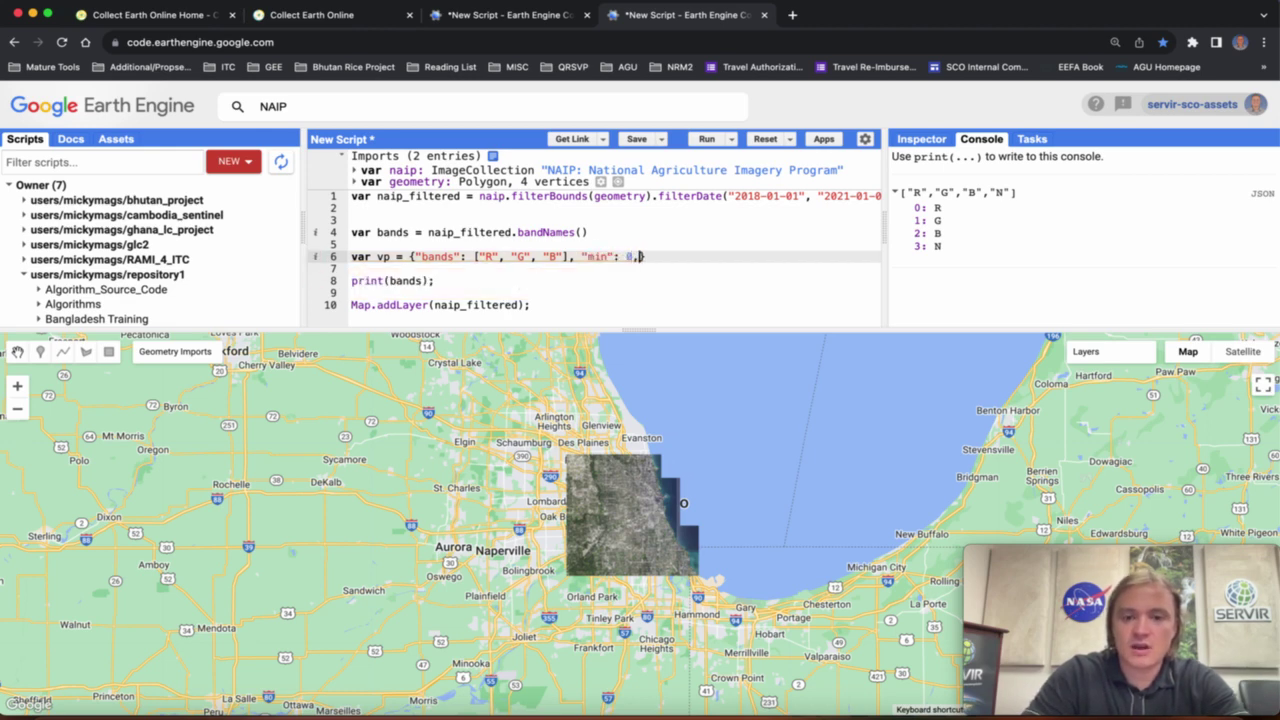
type("ax\": 2")
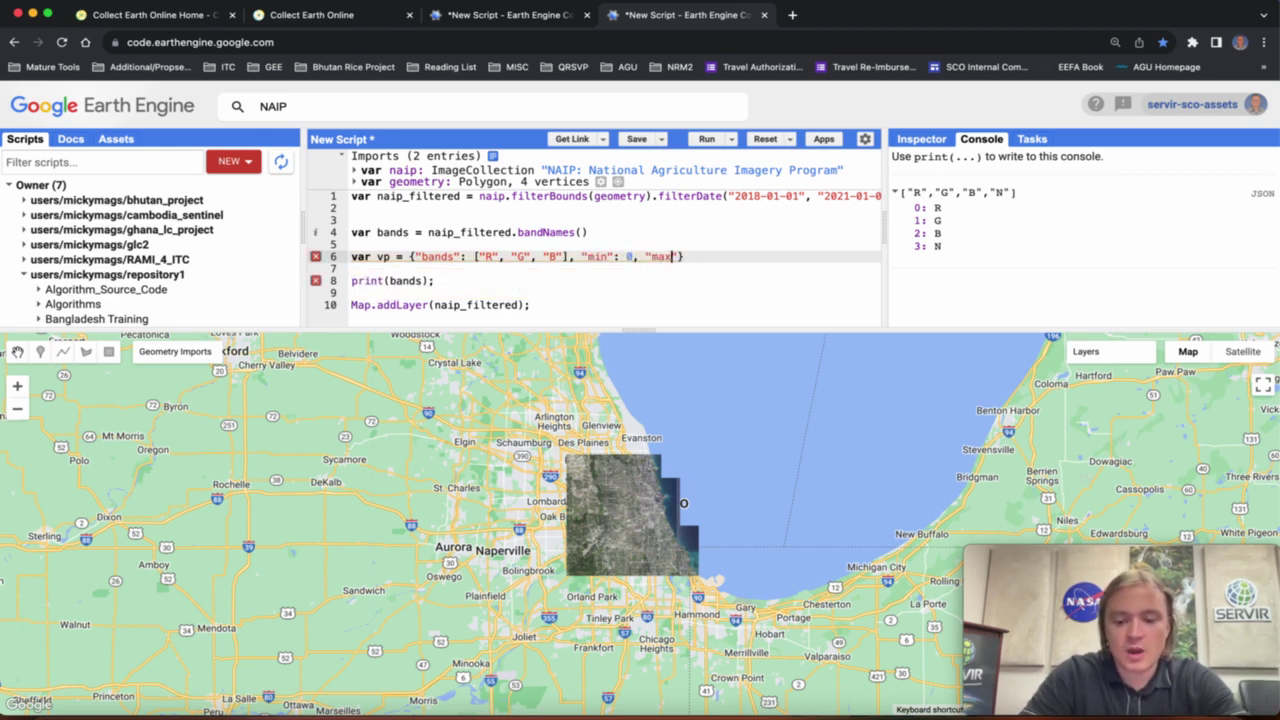
type("55")
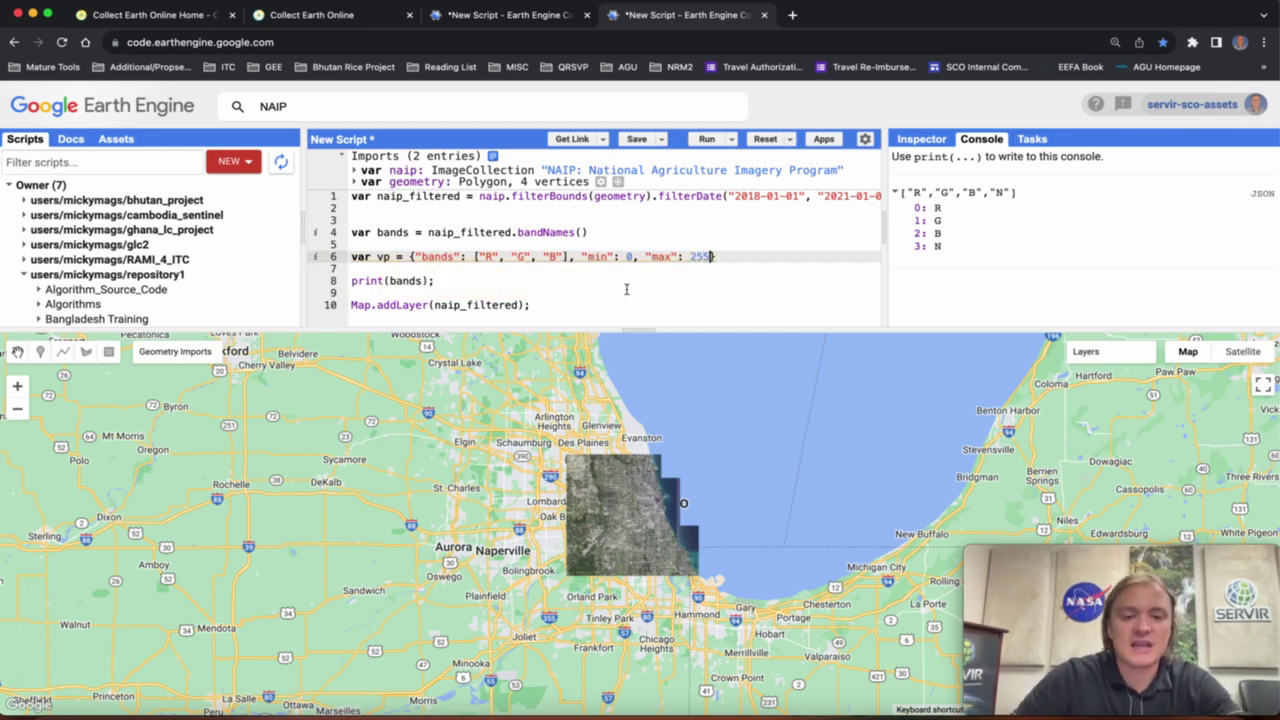
left_click(535, 304)
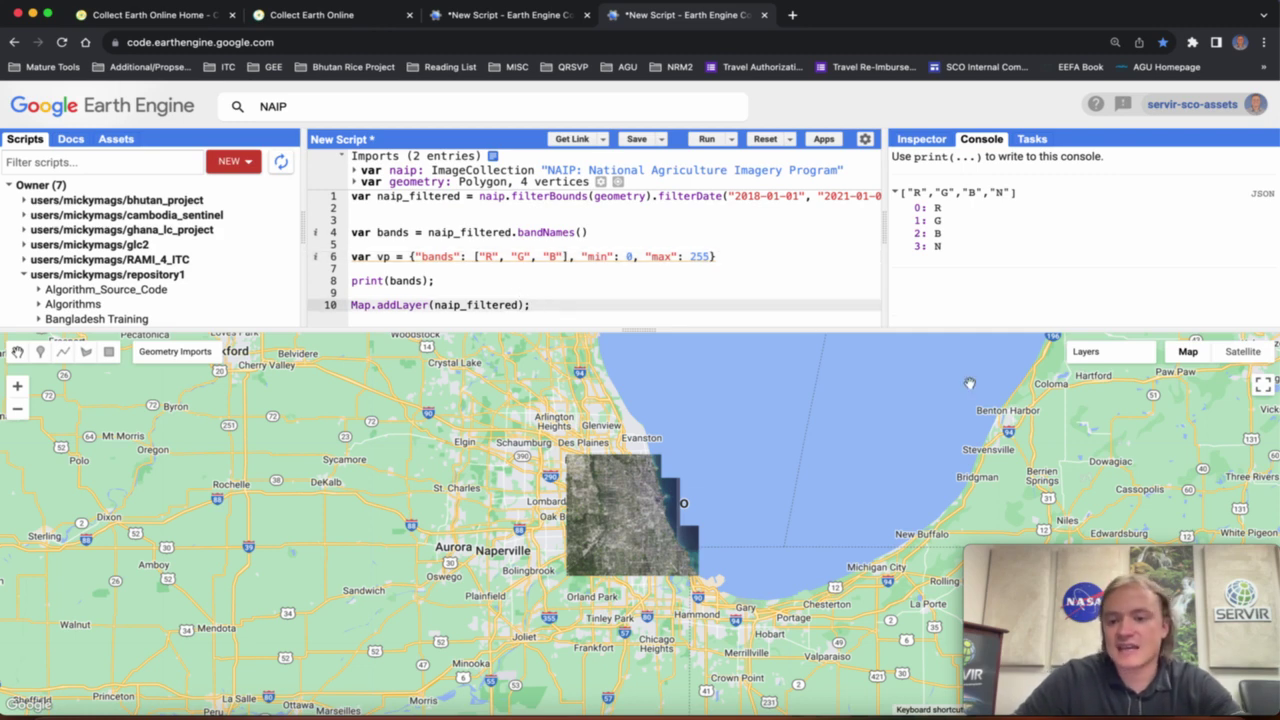
Apply a Stretch: 90% range to Layer 1, giving 58.5–190.5.
mouse_move(1100, 365)
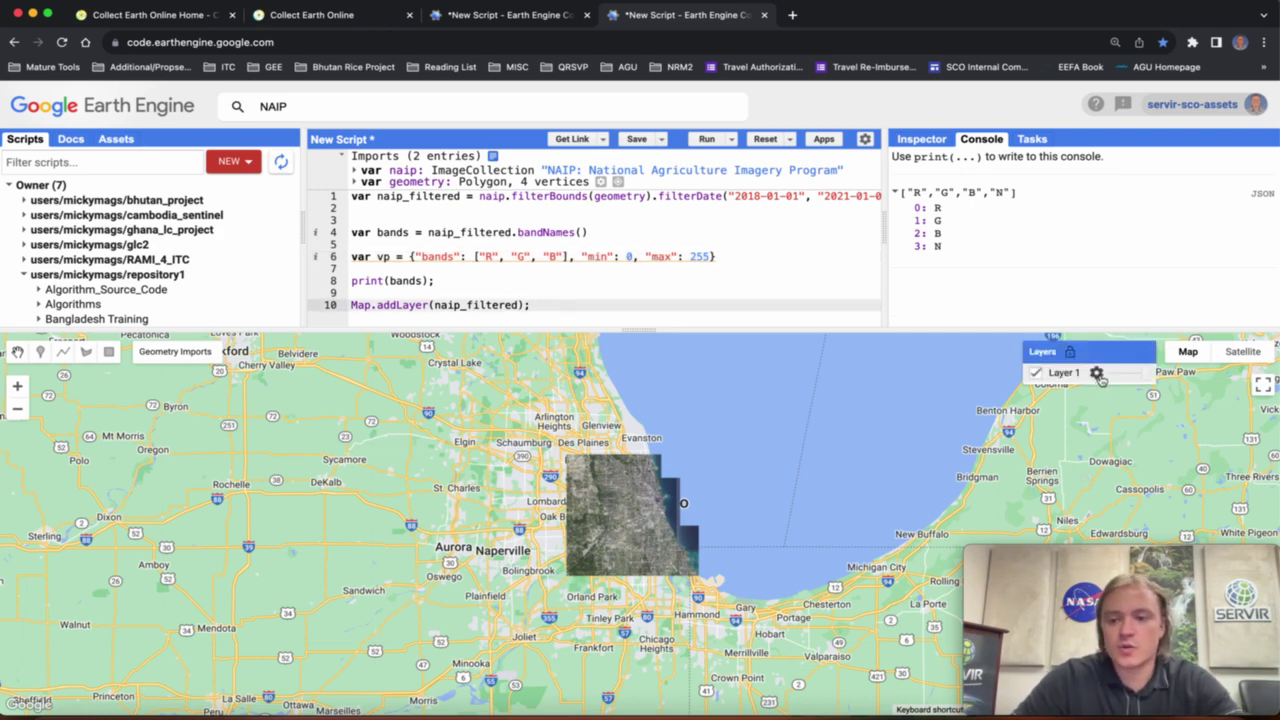
left_click(1097, 373)
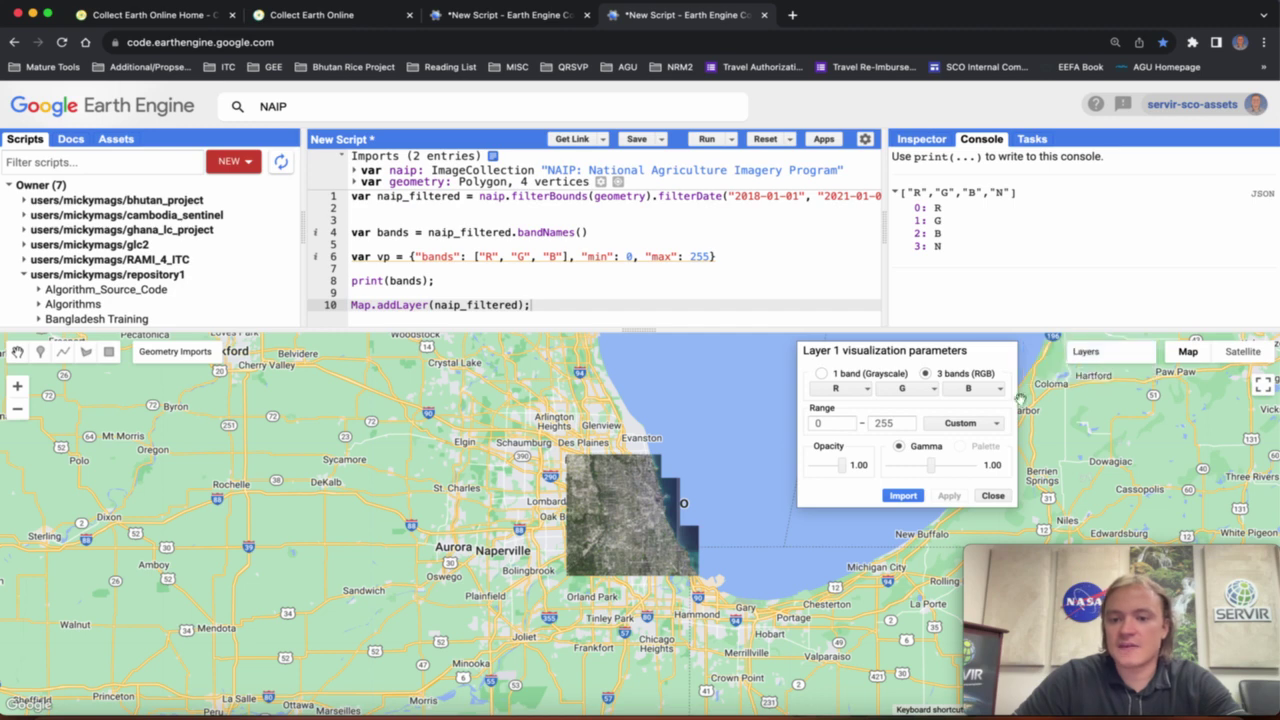
left_click(975, 426)
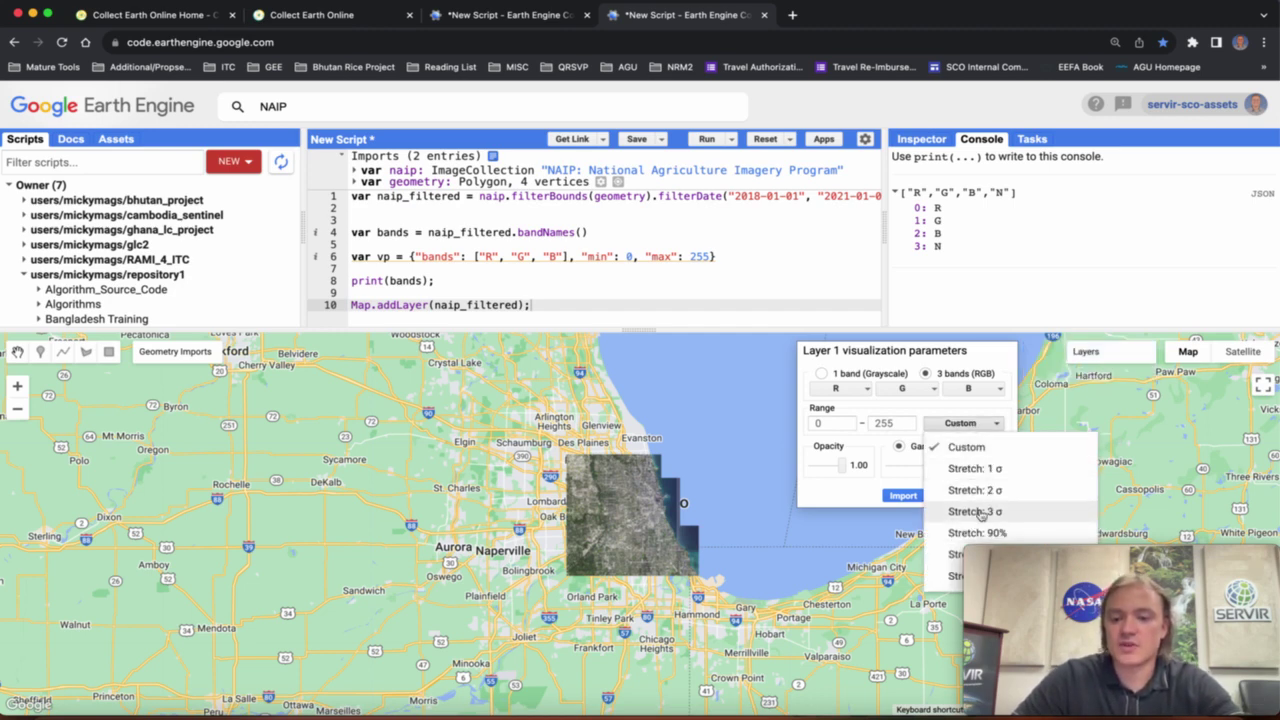
left_click(948, 536)
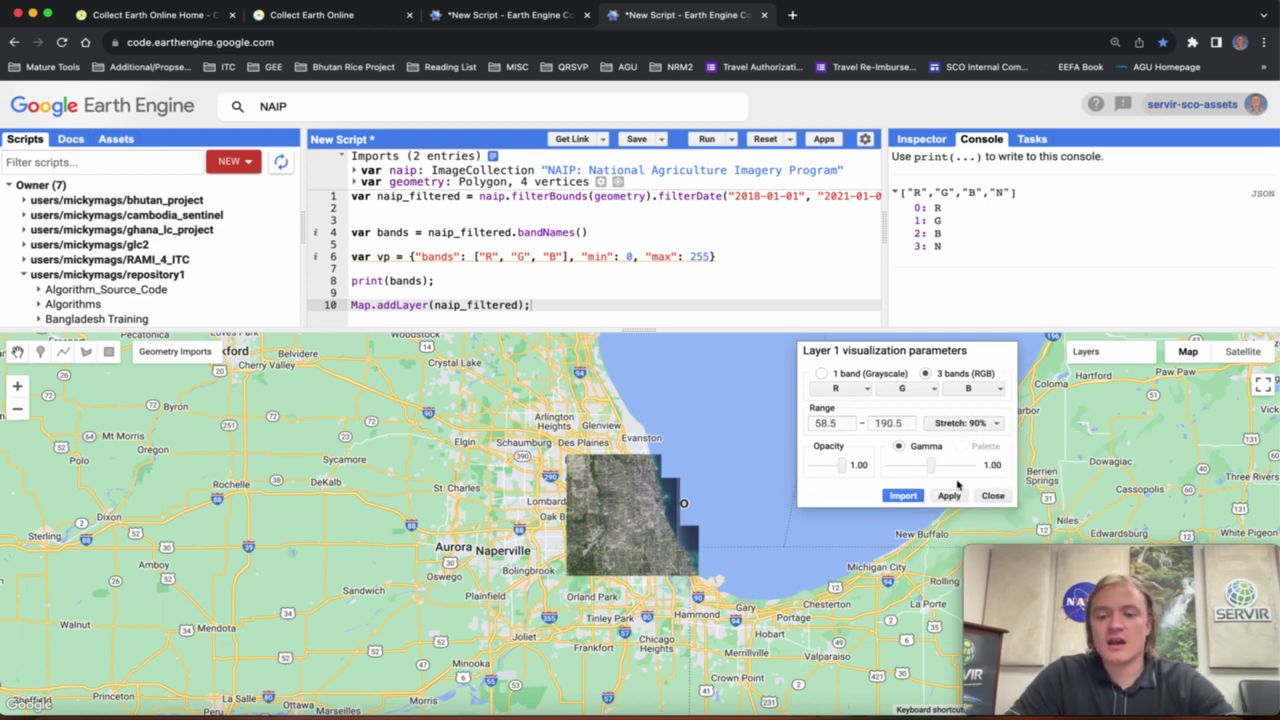
left_click(950, 497)
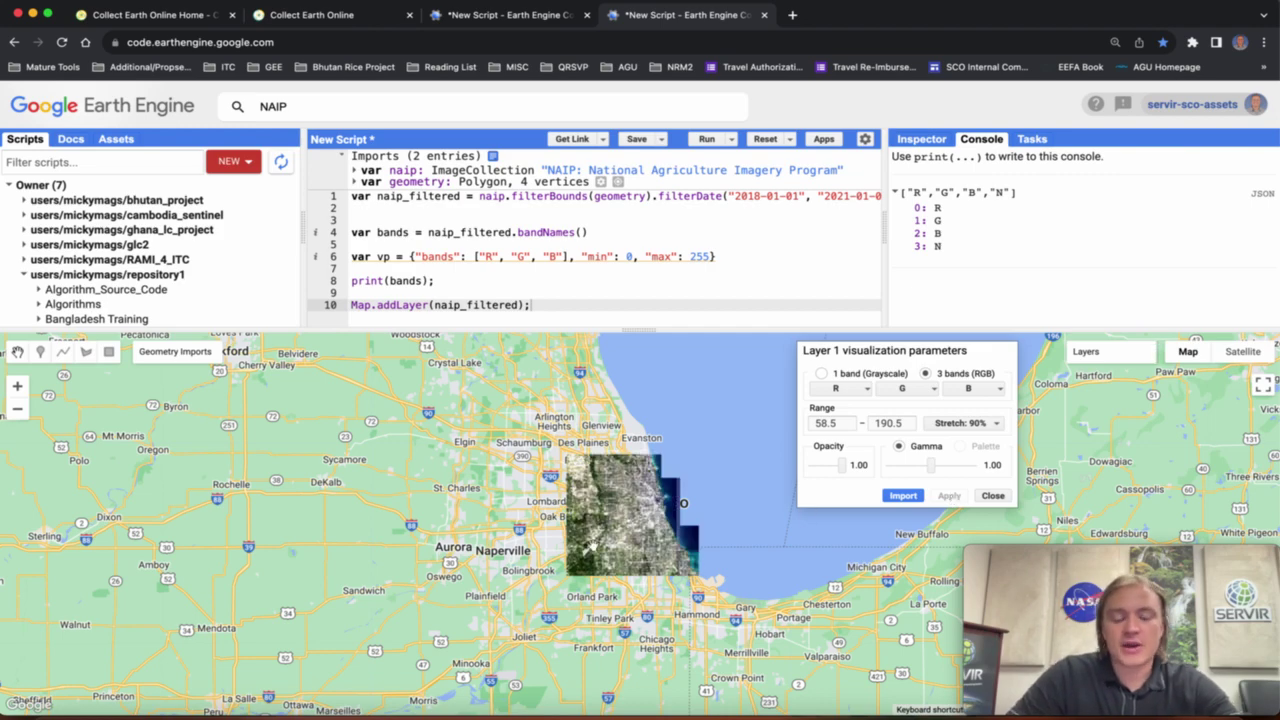
scroll(592, 540, "up", 5)
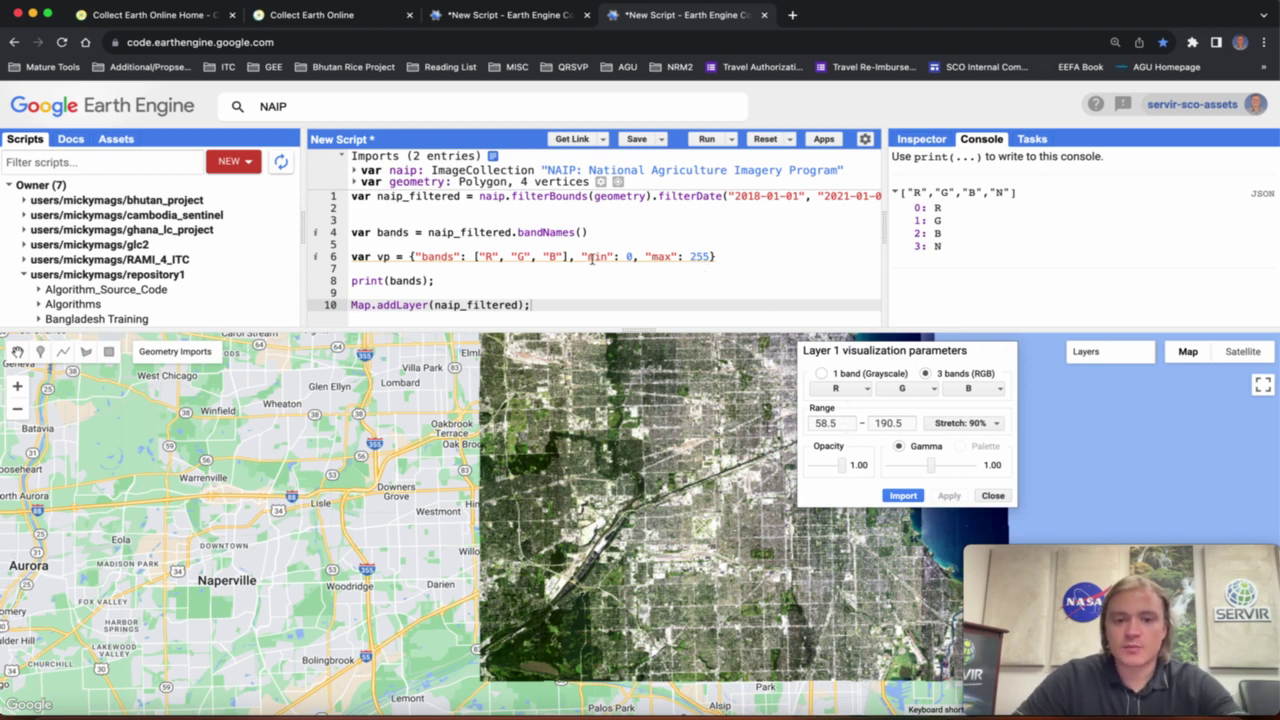
Change the vp range on line 6 to min 59 and max 190.
double_click(633, 258)
type("59")
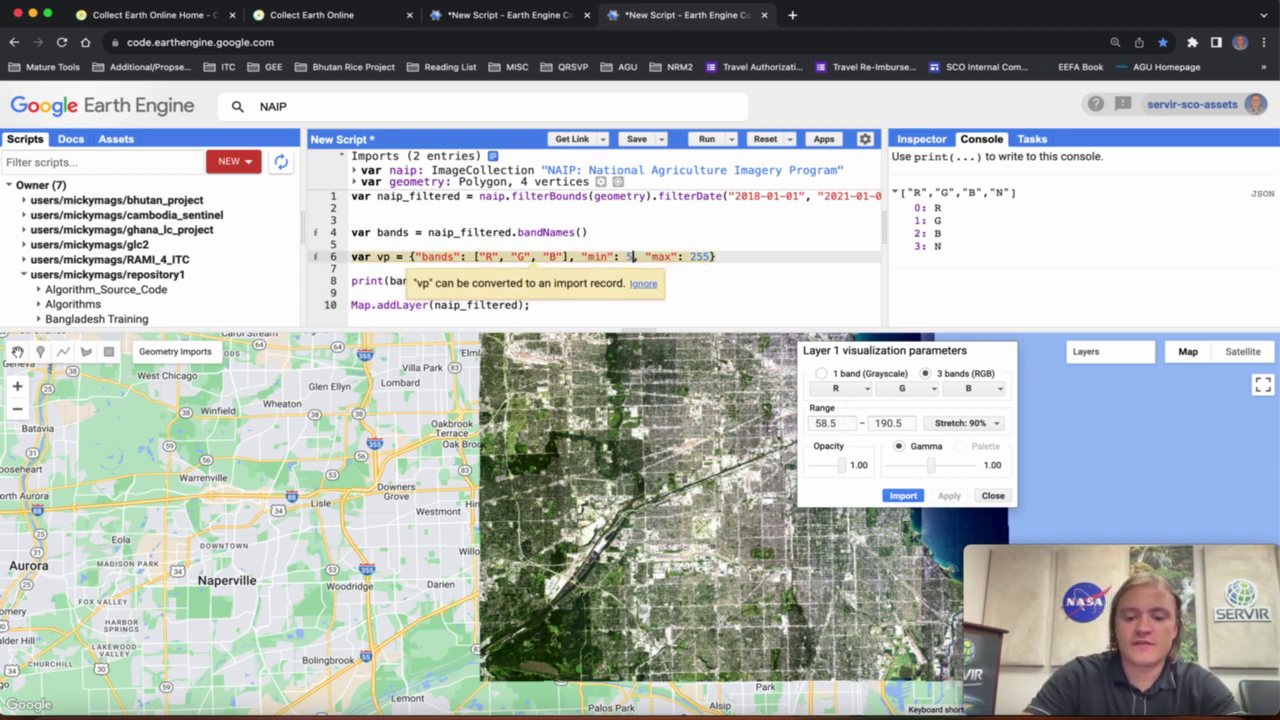
left_click_drag(716, 258, 697, 258)
type("190")
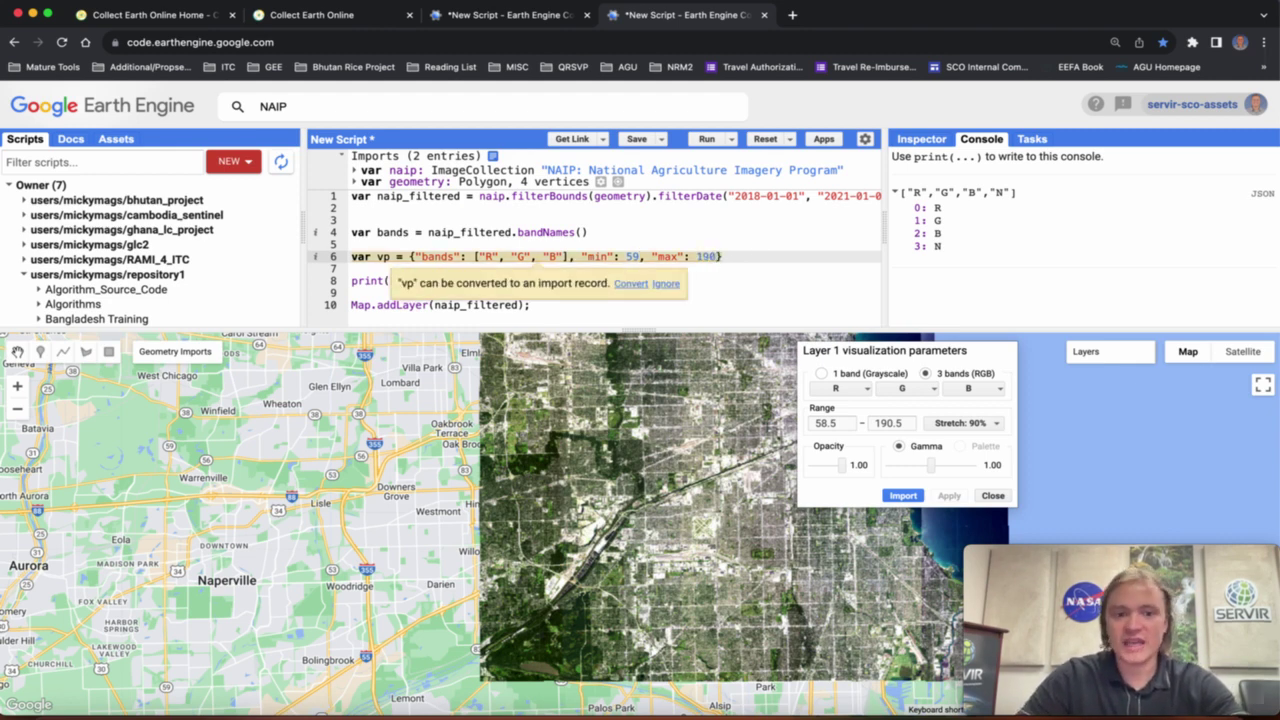
left_click(766, 277)
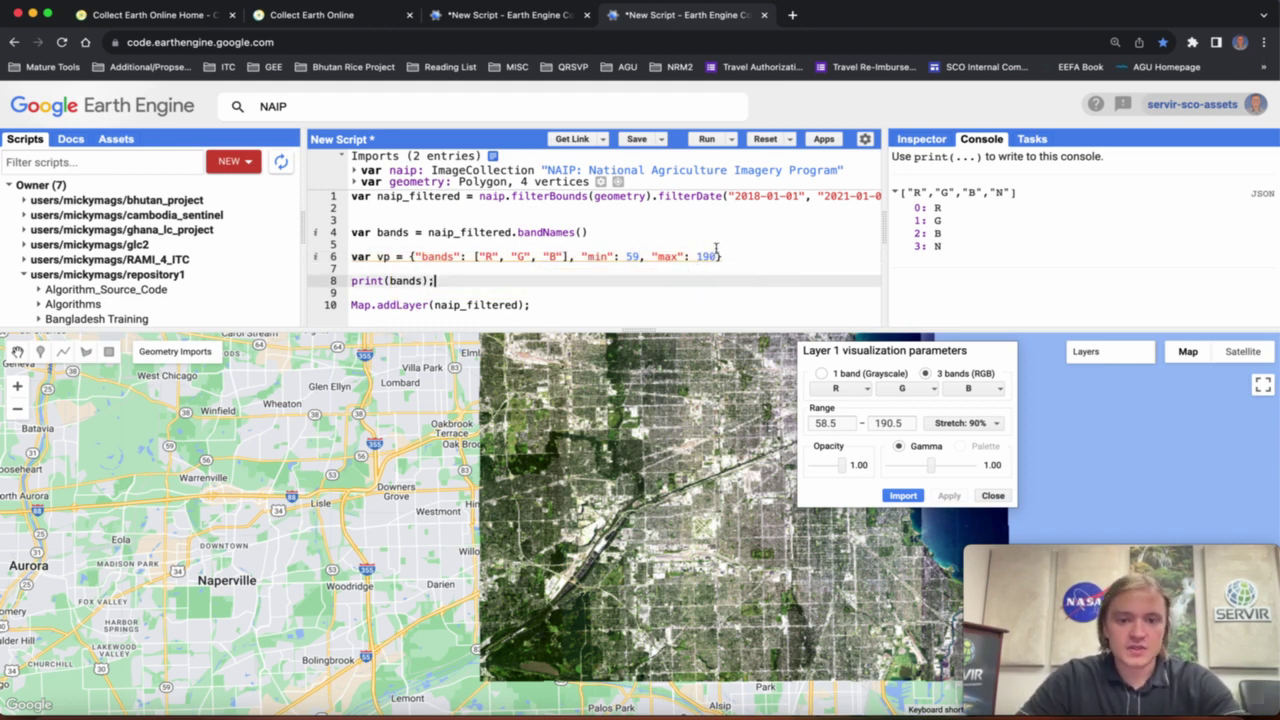
Pass vp after naip_filtered as the Map.addLayer visualization argument.
left_click(731, 259)
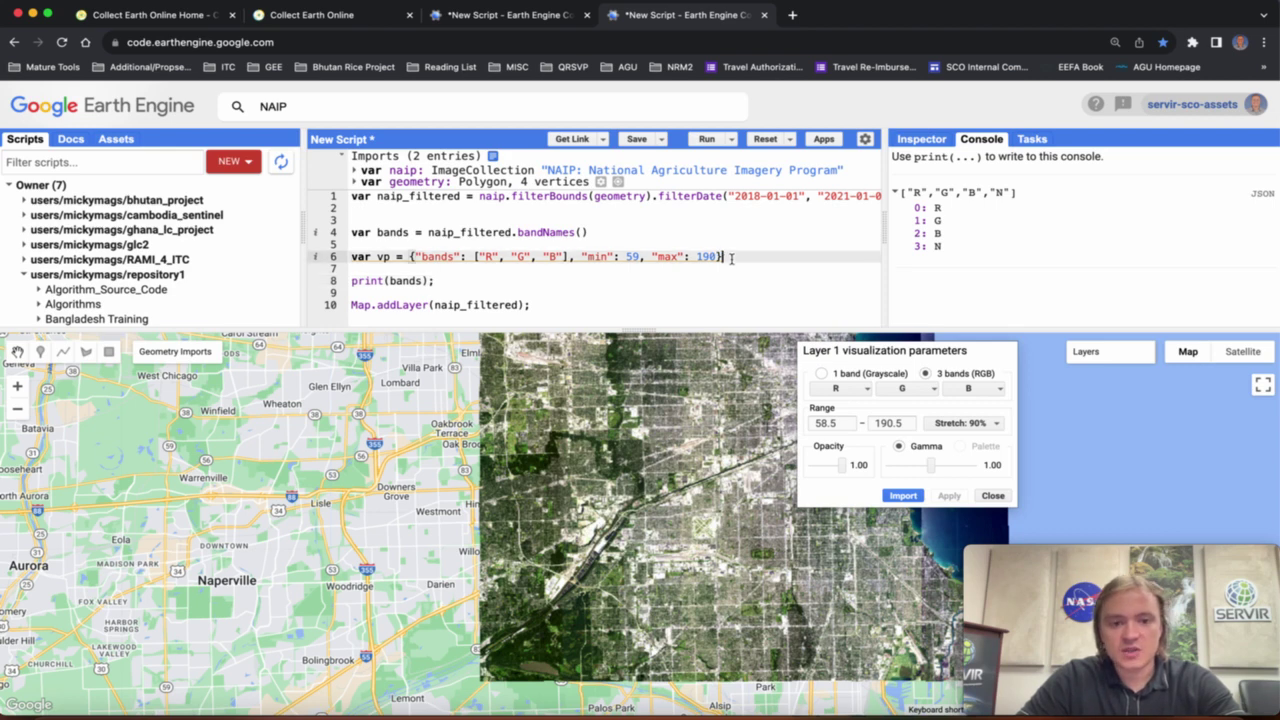
left_click(520, 305)
type(", vp")
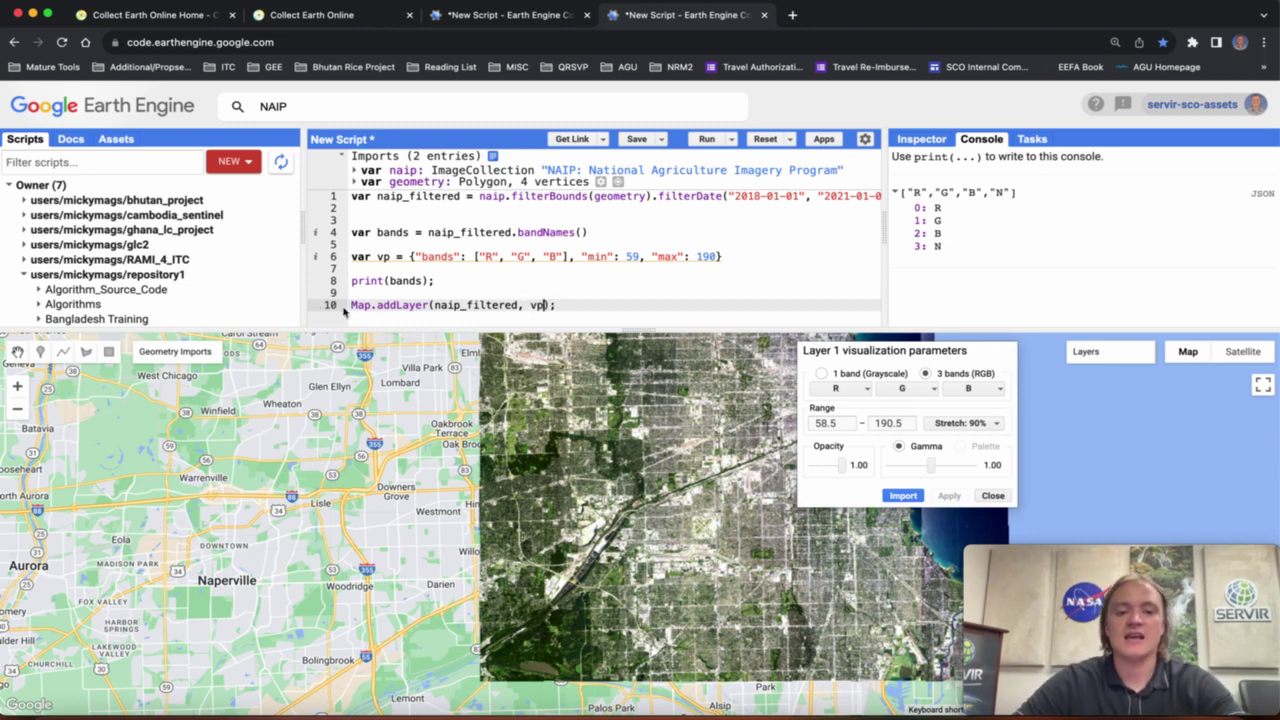
Rerun the script, copy the vp object on line 6, and return to Collect Earth Online.
left_click(707, 141)
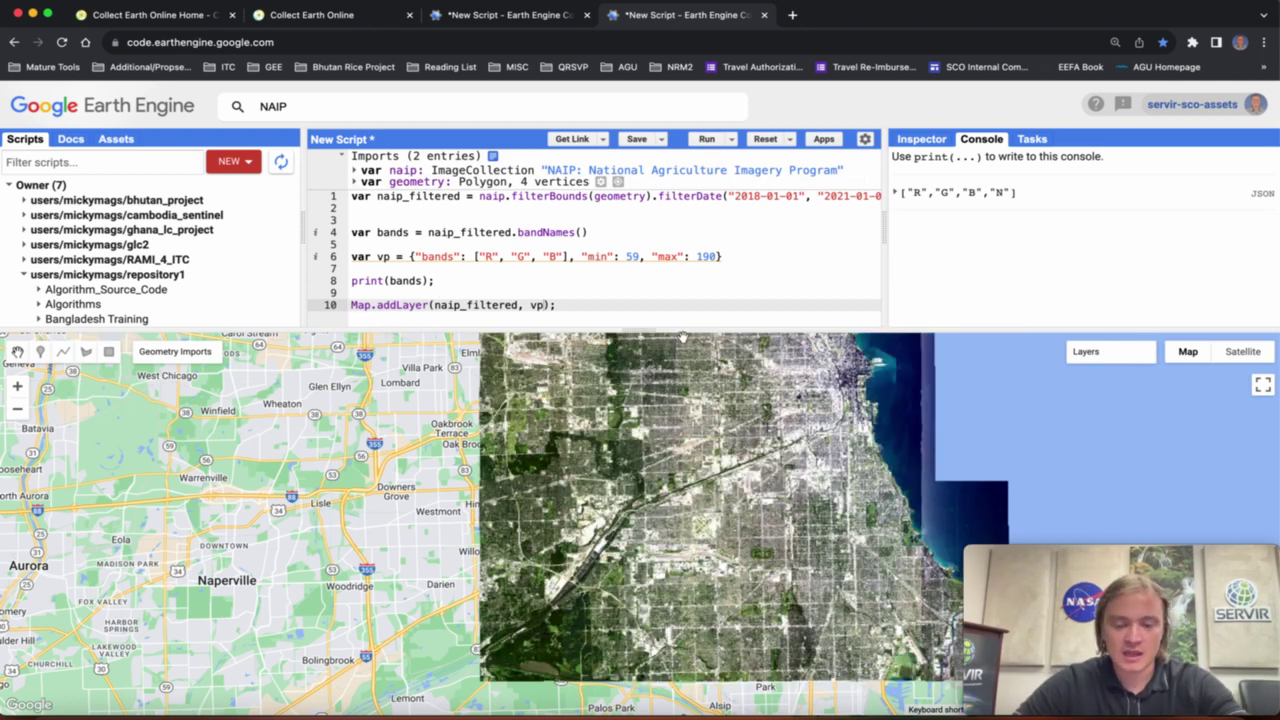
left_click_drag(734, 258, 409, 258)
key("super+c")
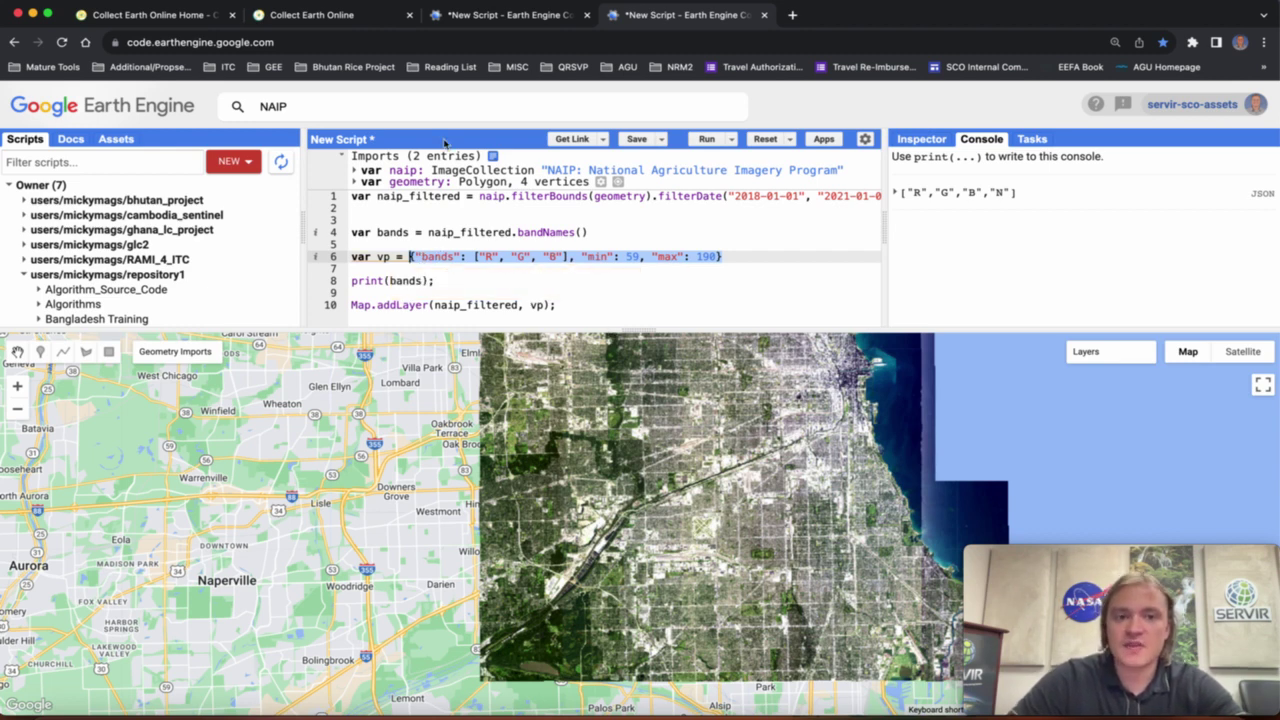
left_click(341, 20)
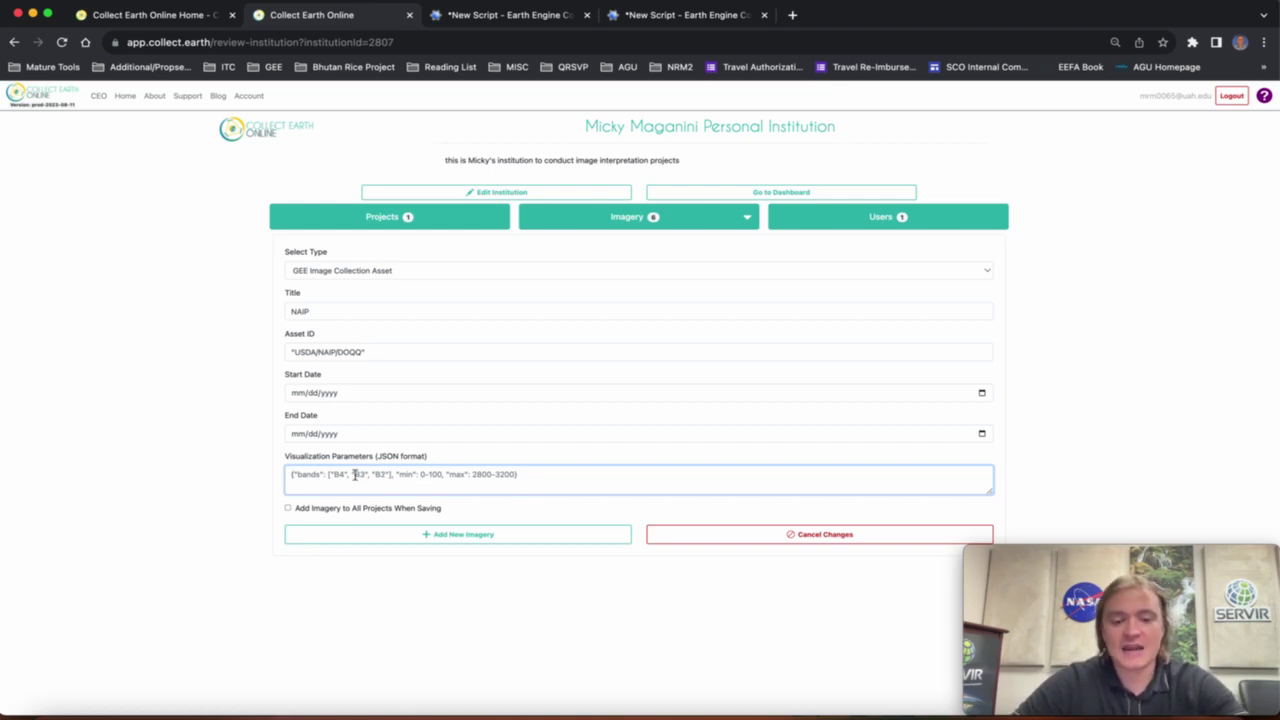
Paste the R, G, B min 59 max 190 visualization parameters and set Start Date 01/01/2020.
key("super+v")
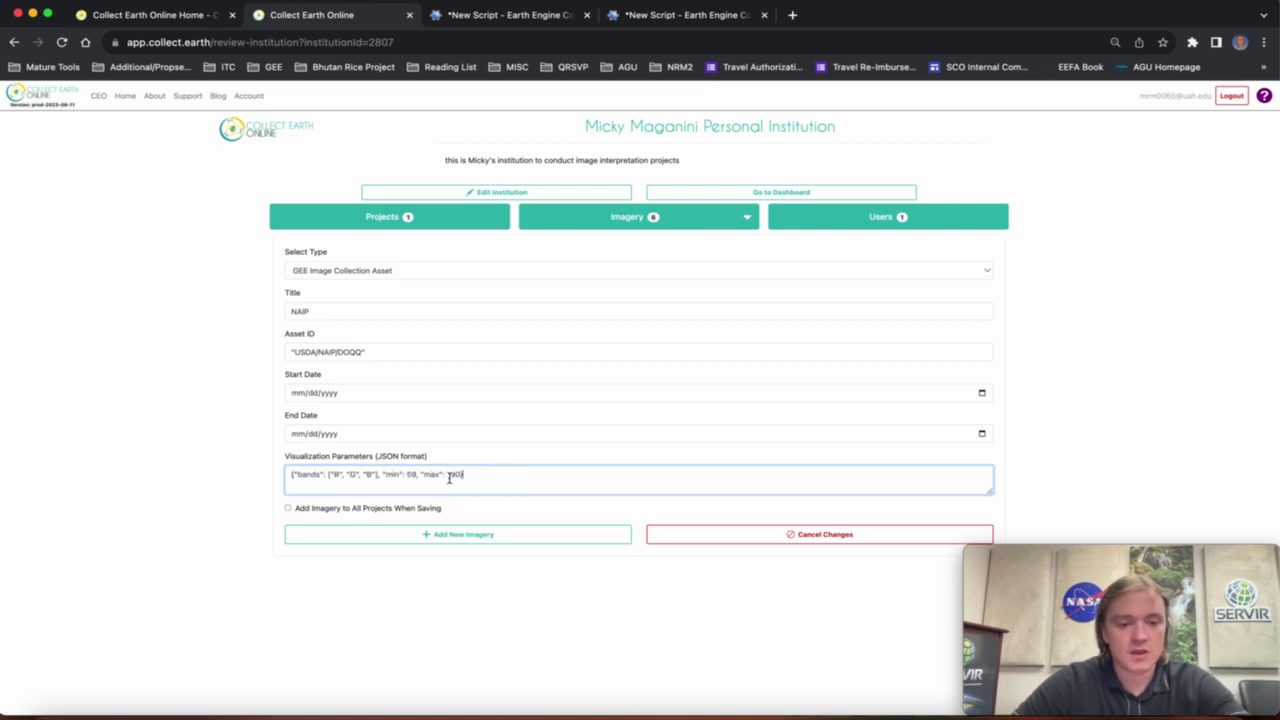
left_click(981, 393)
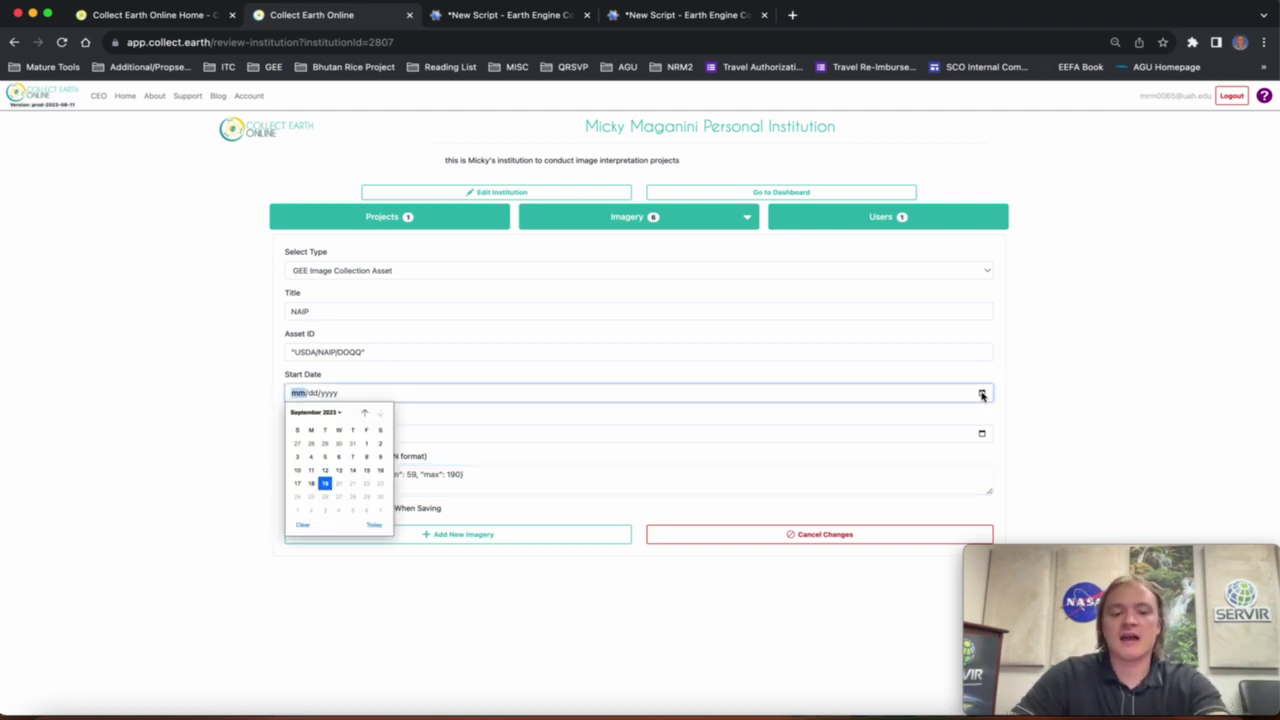
left_click(318, 411)
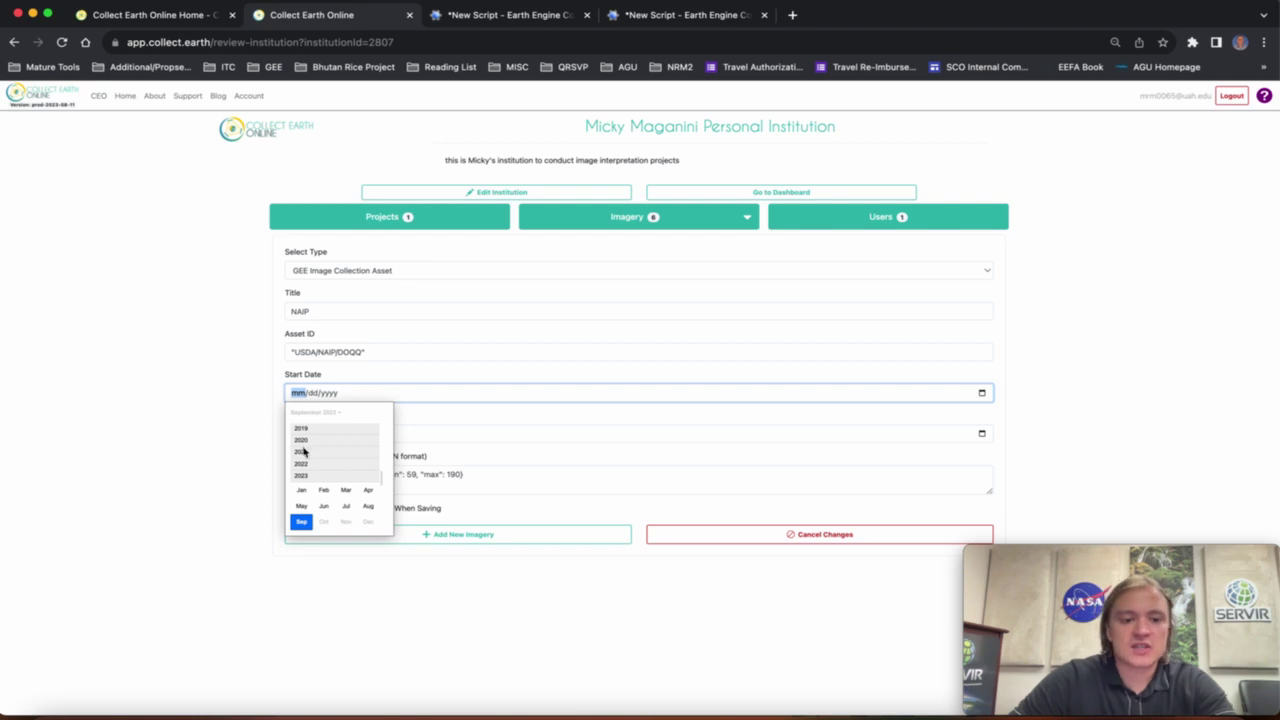
left_click(302, 446)
left_click(299, 456)
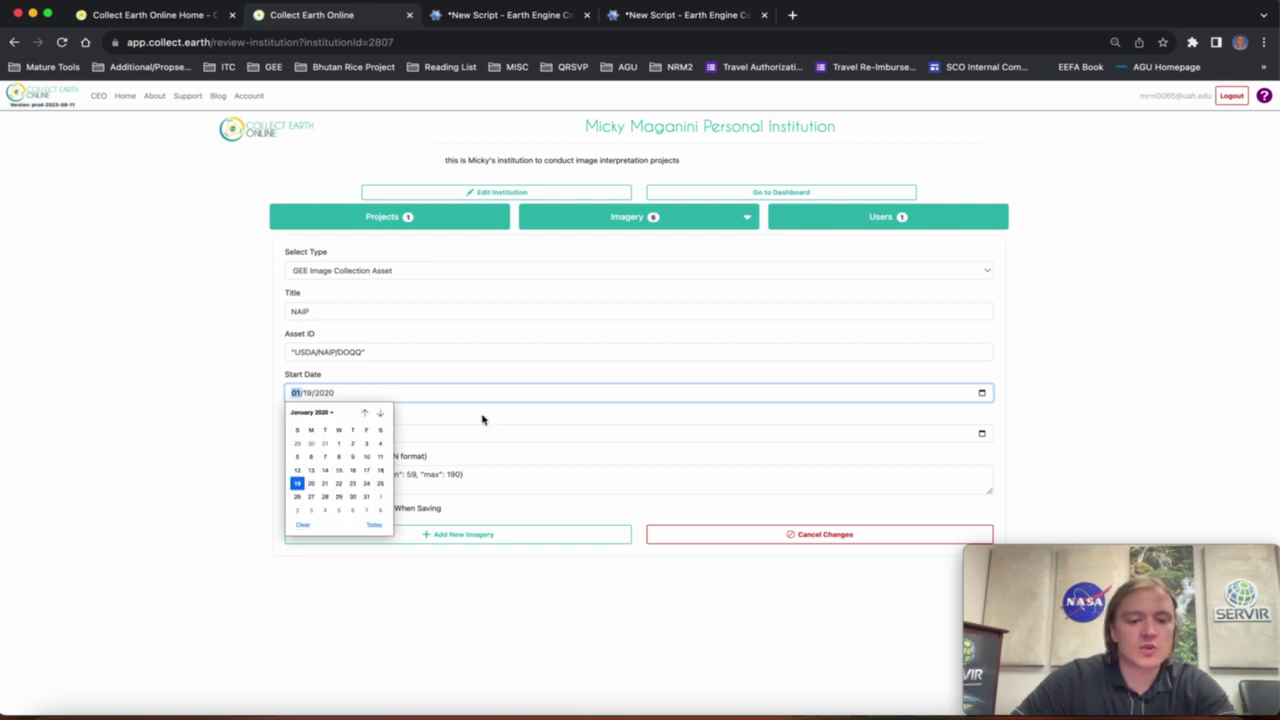
left_click(339, 444)
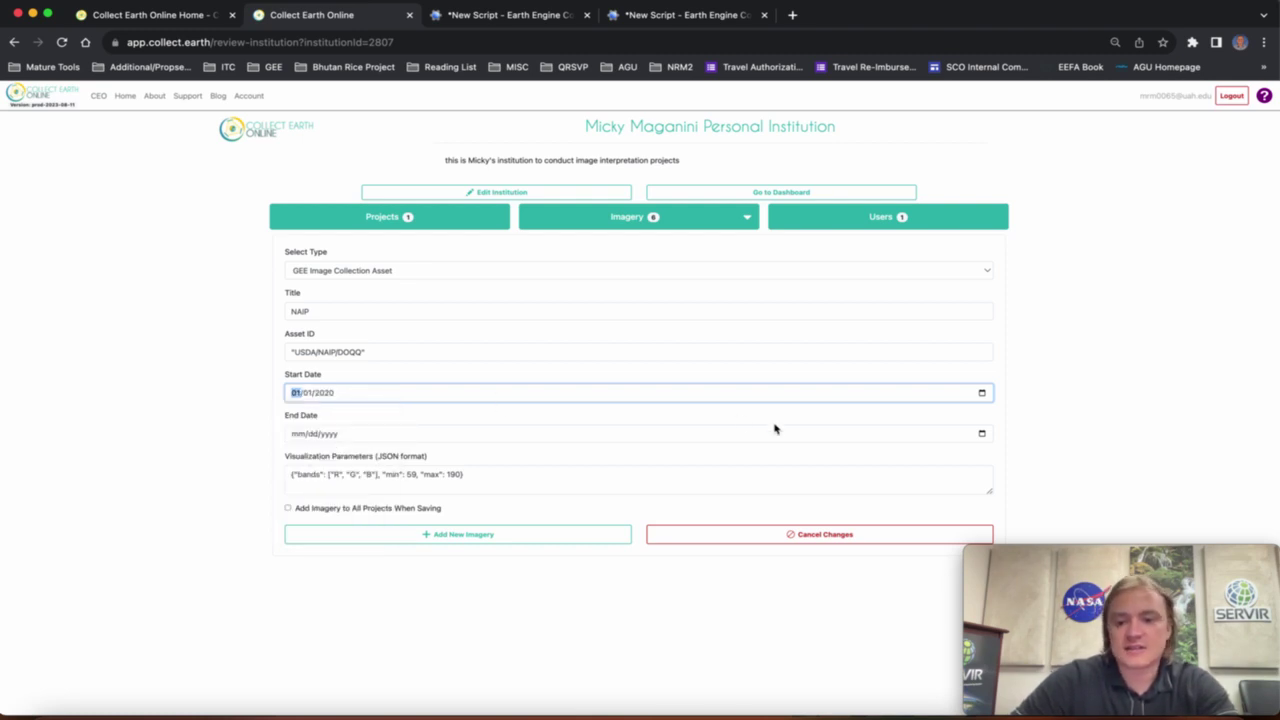
Set the End Date to 01/01/2021.
left_click(981, 434)
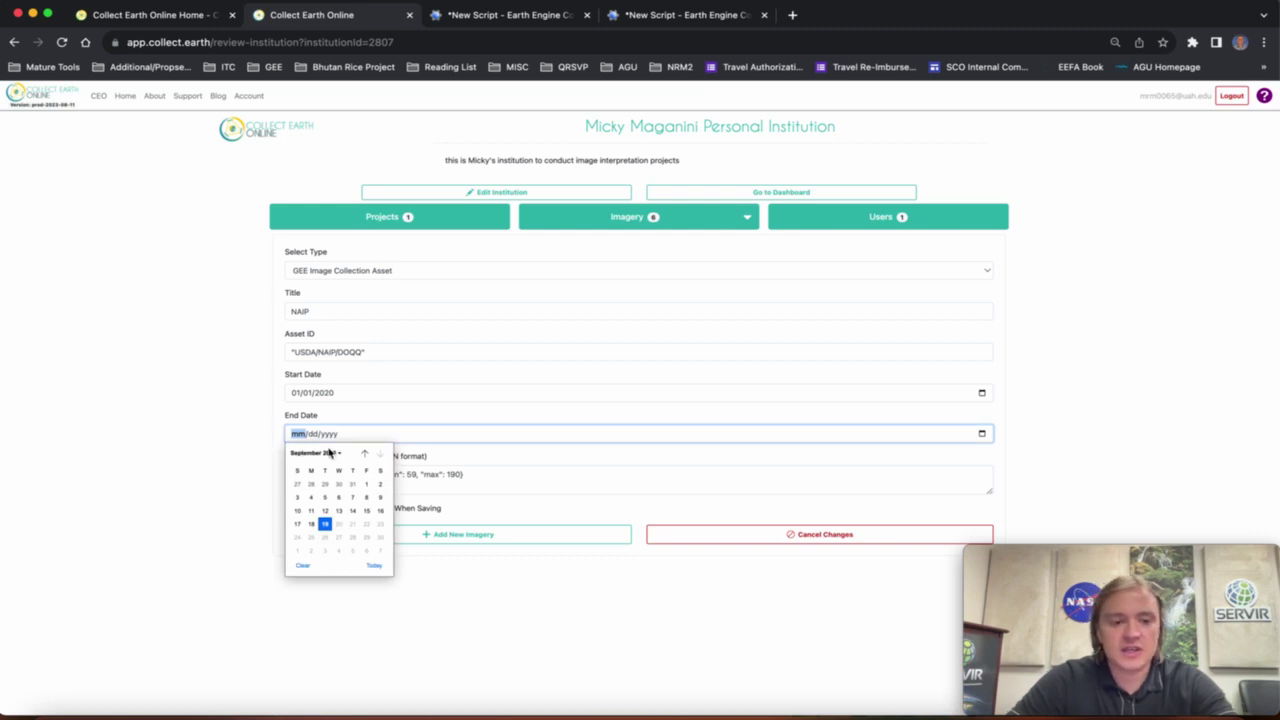
left_click(330, 453)
left_click(302, 493)
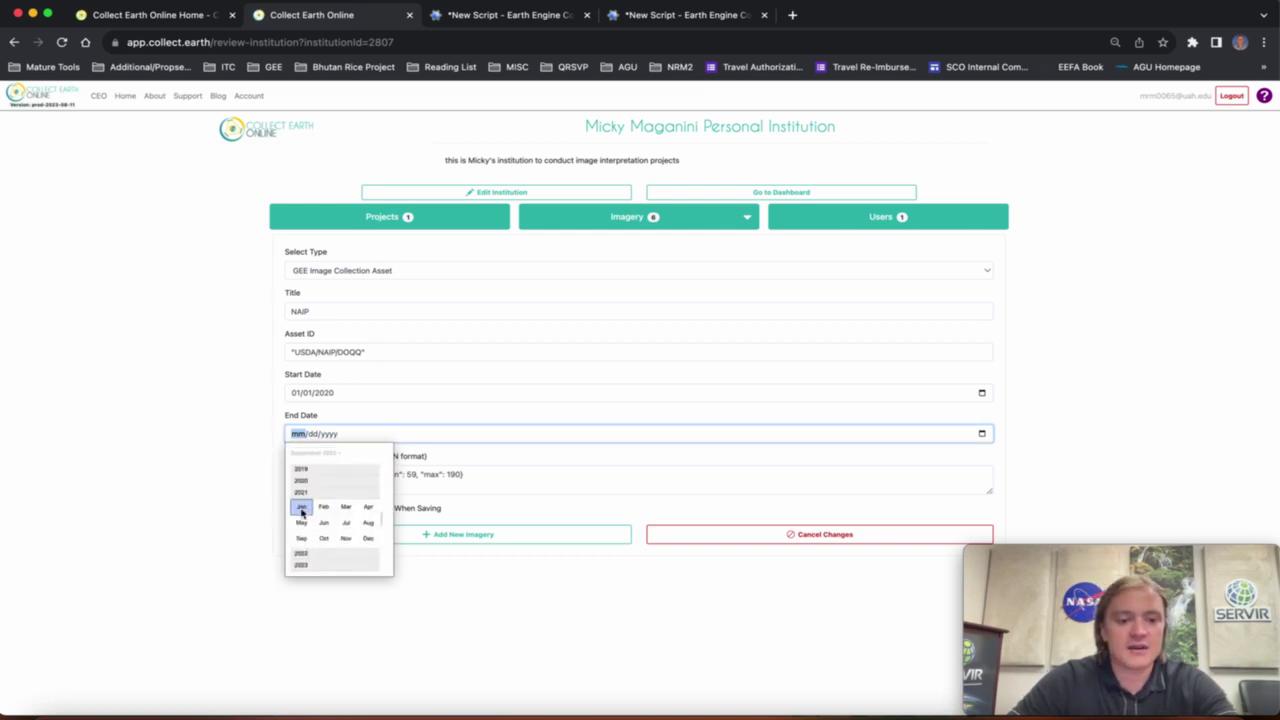
left_click(301, 509)
left_click(366, 484)
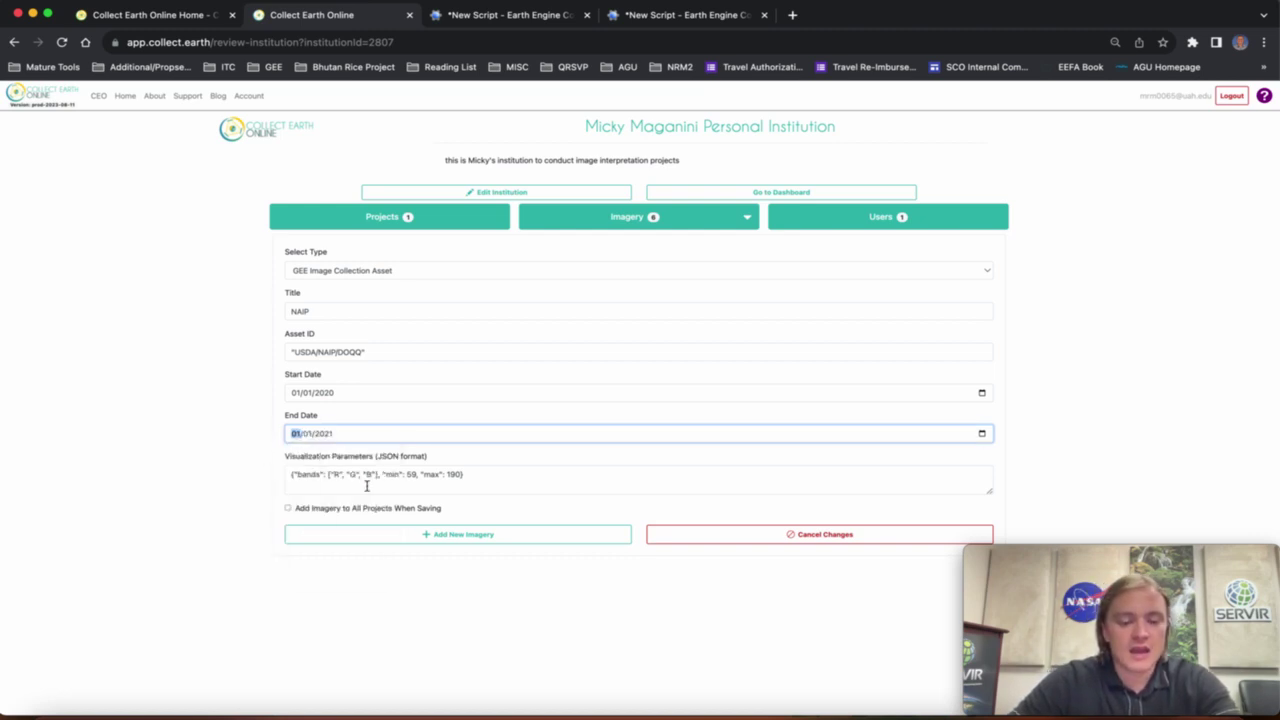
left_click(200, 442)
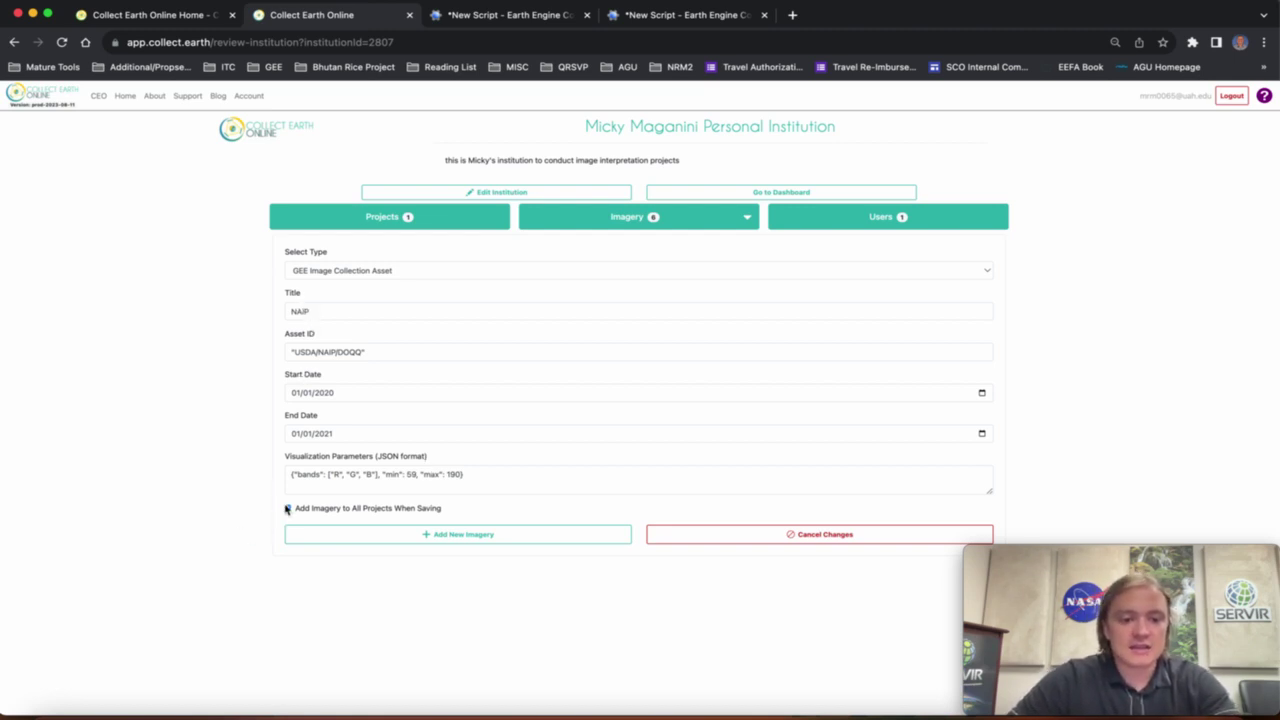
Retitle the imagery 'NAIP test', save it for all projects, and return to Earth Engine.
left_click(341, 307)
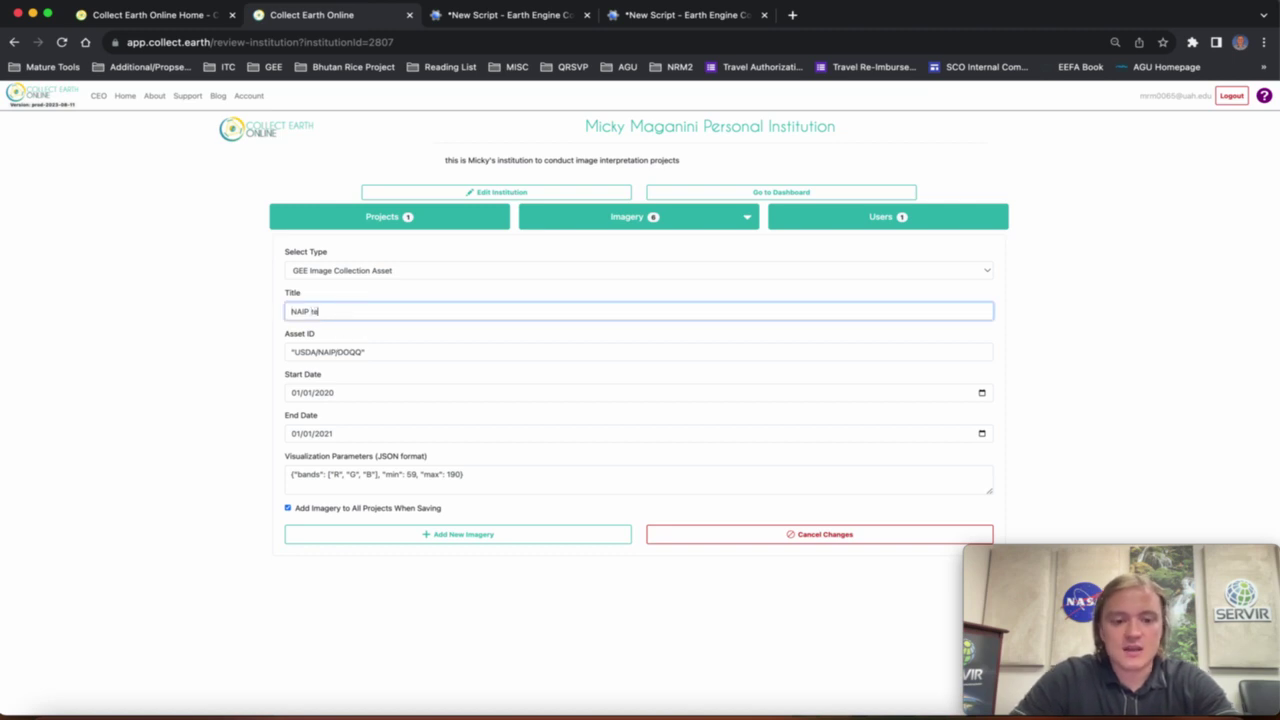
type("test")
left_click(438, 542)
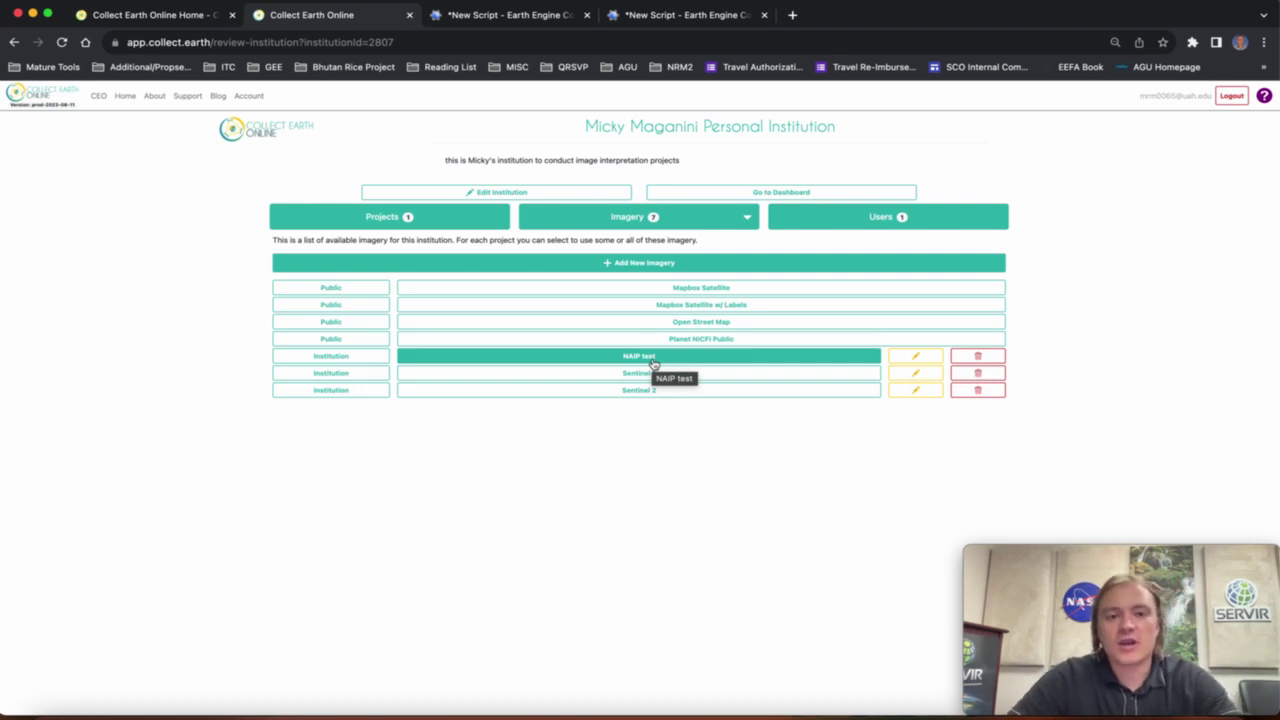
left_click(498, 16)
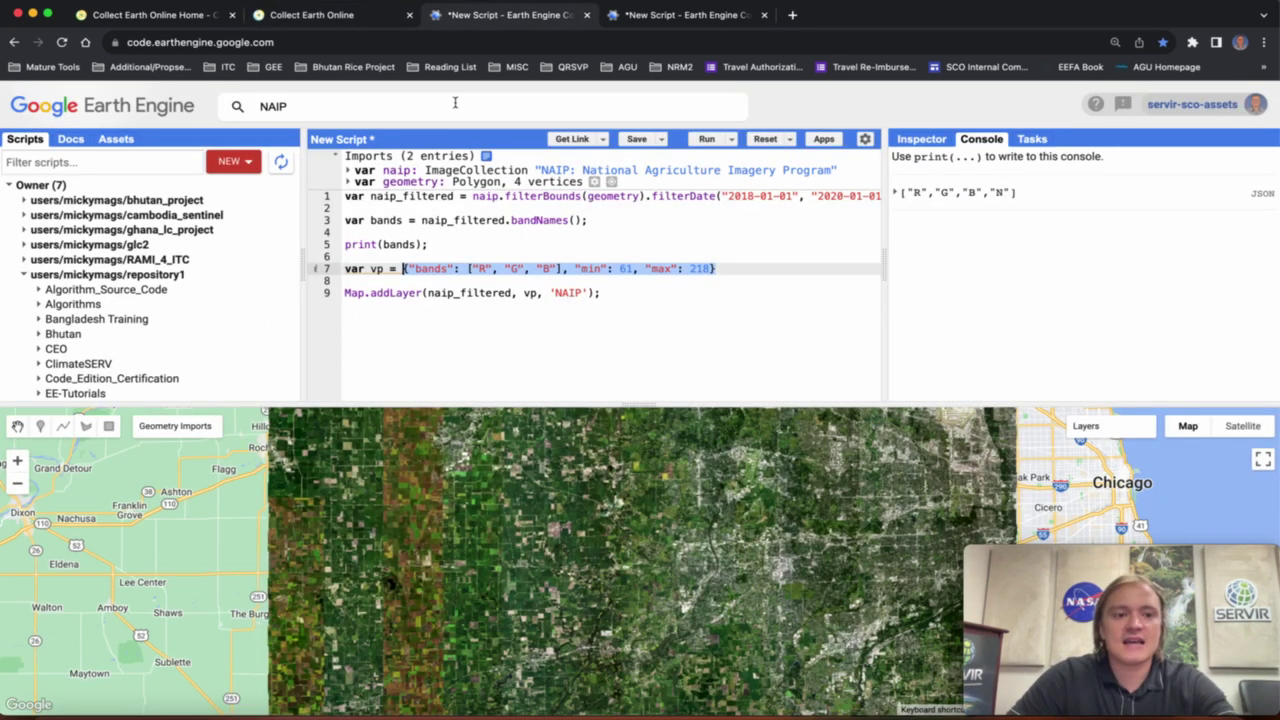
Look up the NAIP dataset details and browse your Earth Engine assets, then return to Collect Earth Online.
left_click(347, 110)
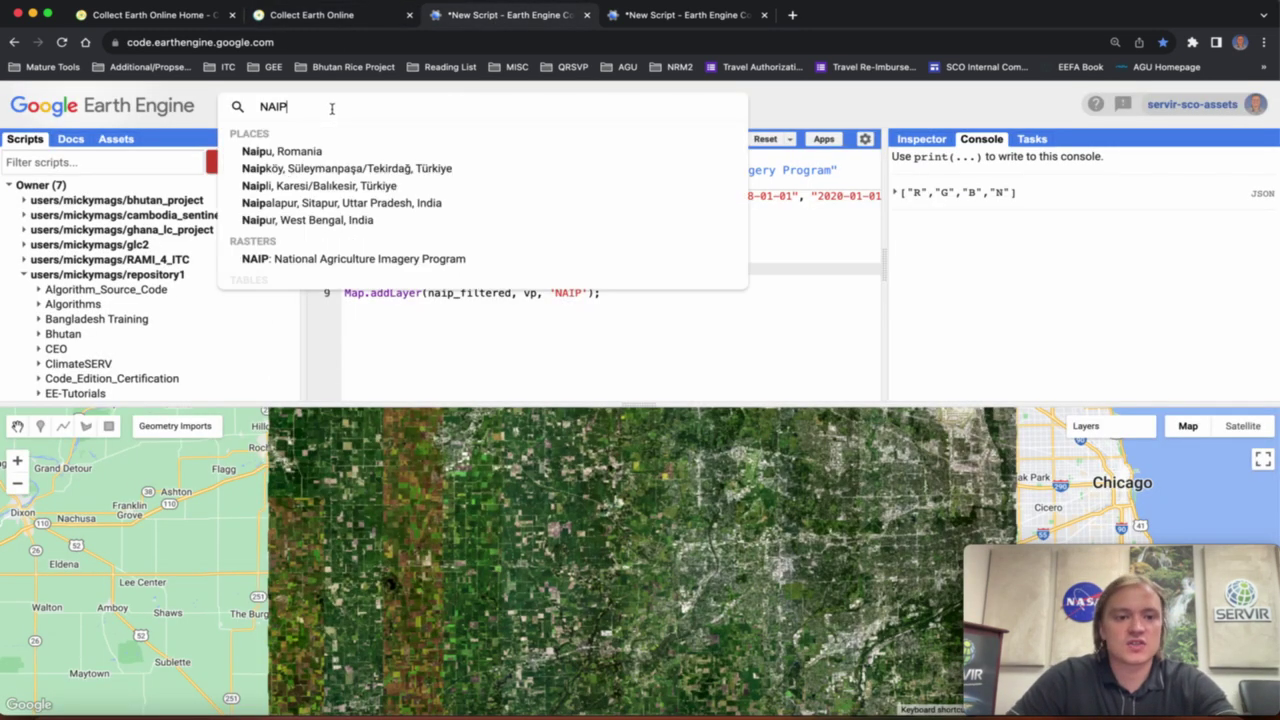
double_click(264, 107)
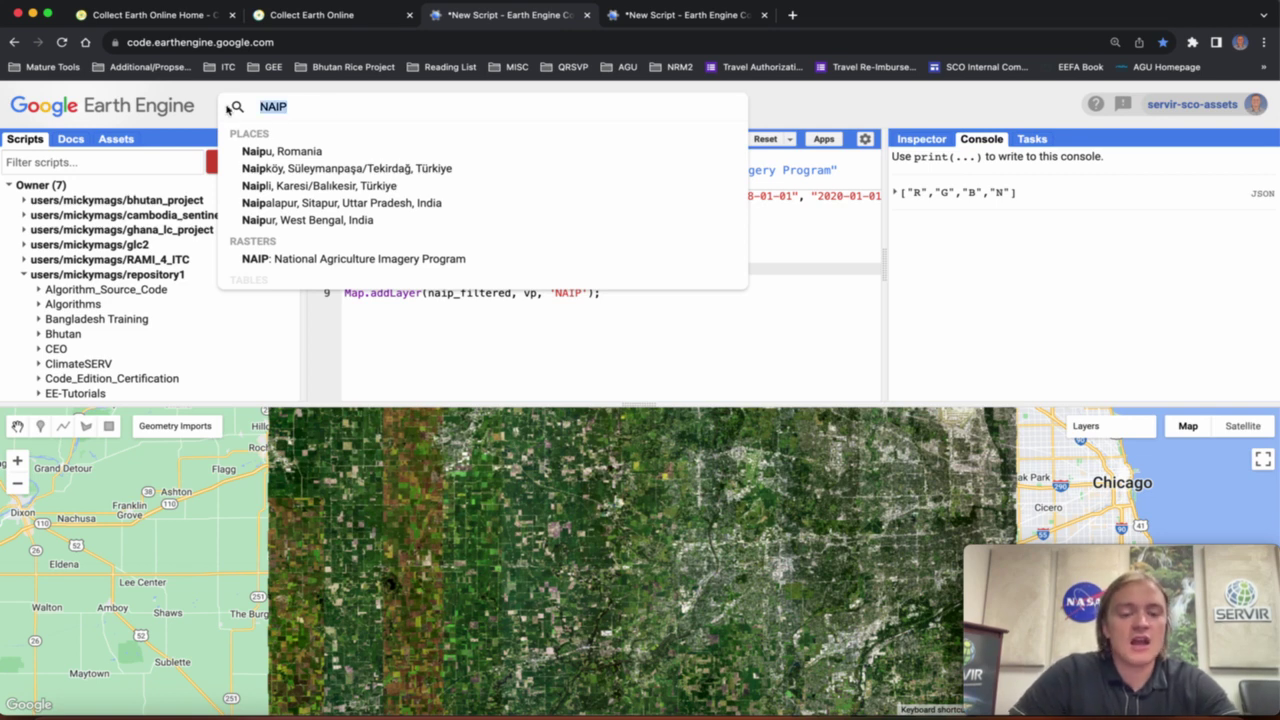
left_click(372, 258)
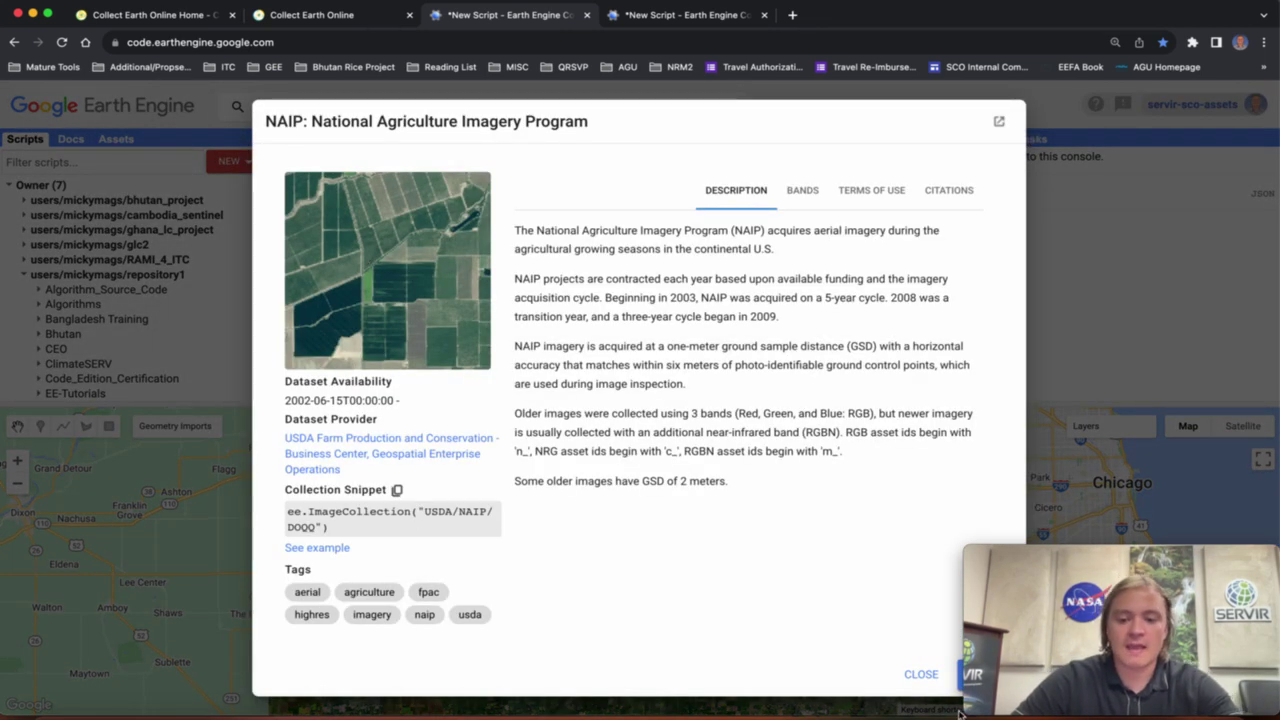
left_click(918, 674)
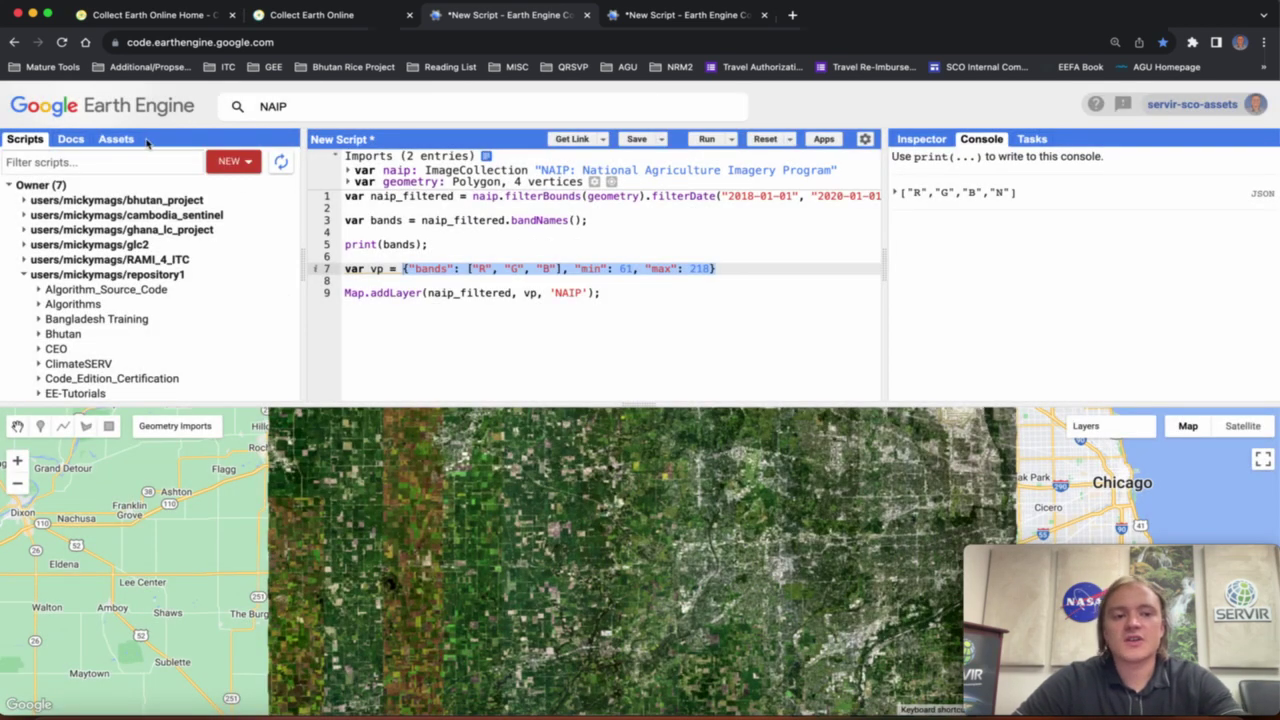
left_click(124, 143)
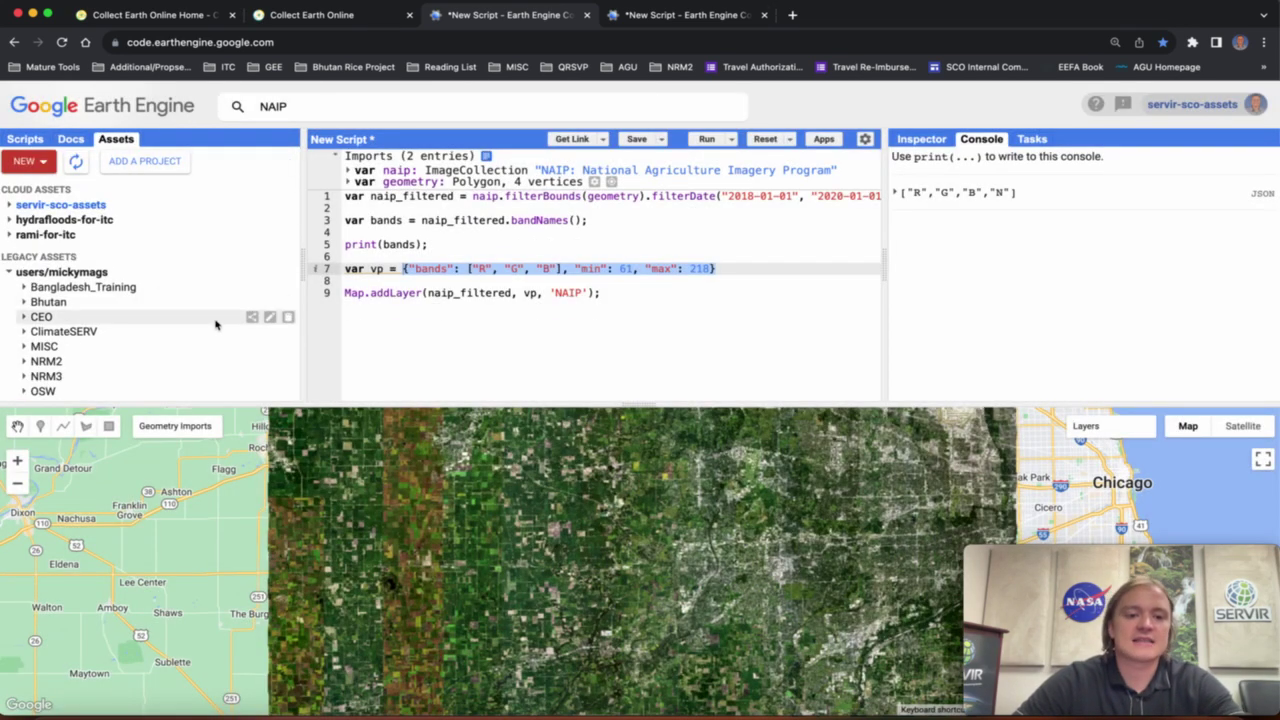
scroll(191, 334, "down", 3)
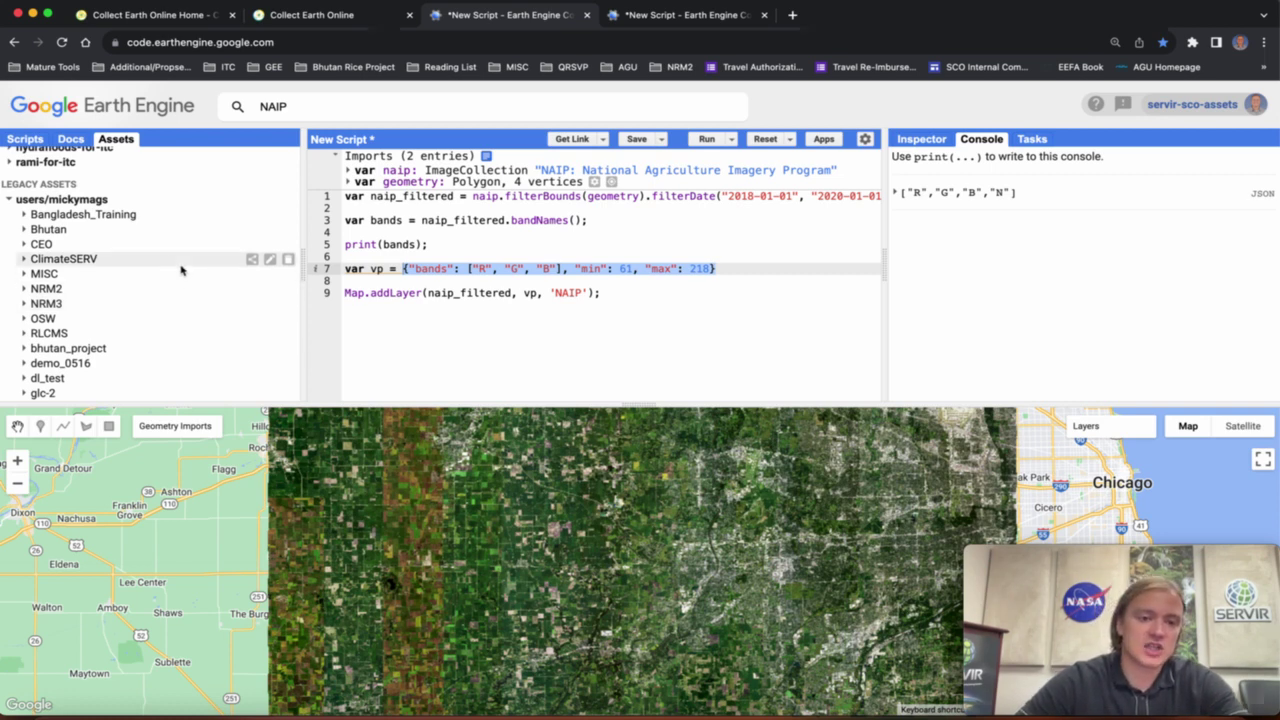
left_click(355, 18)
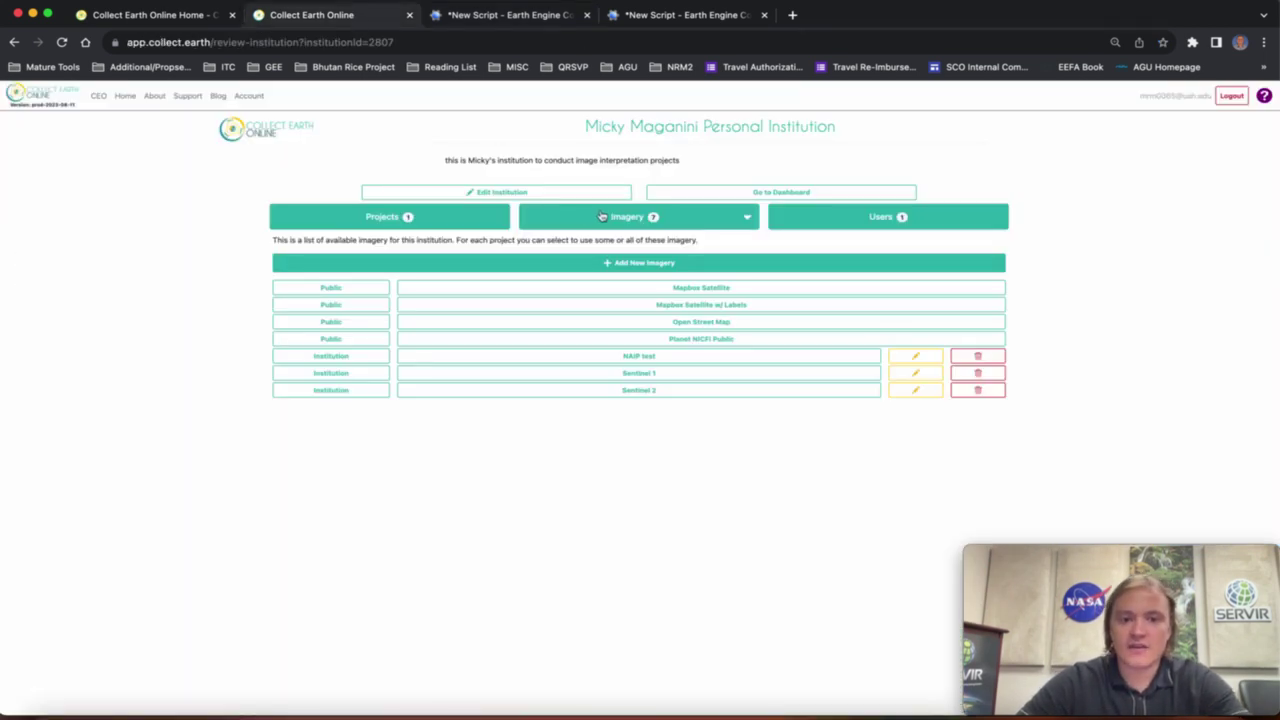
Start a new GEE Image Asset imagery entry and visit its Title, Asset ID and Visualization fields.
left_click(626, 264)
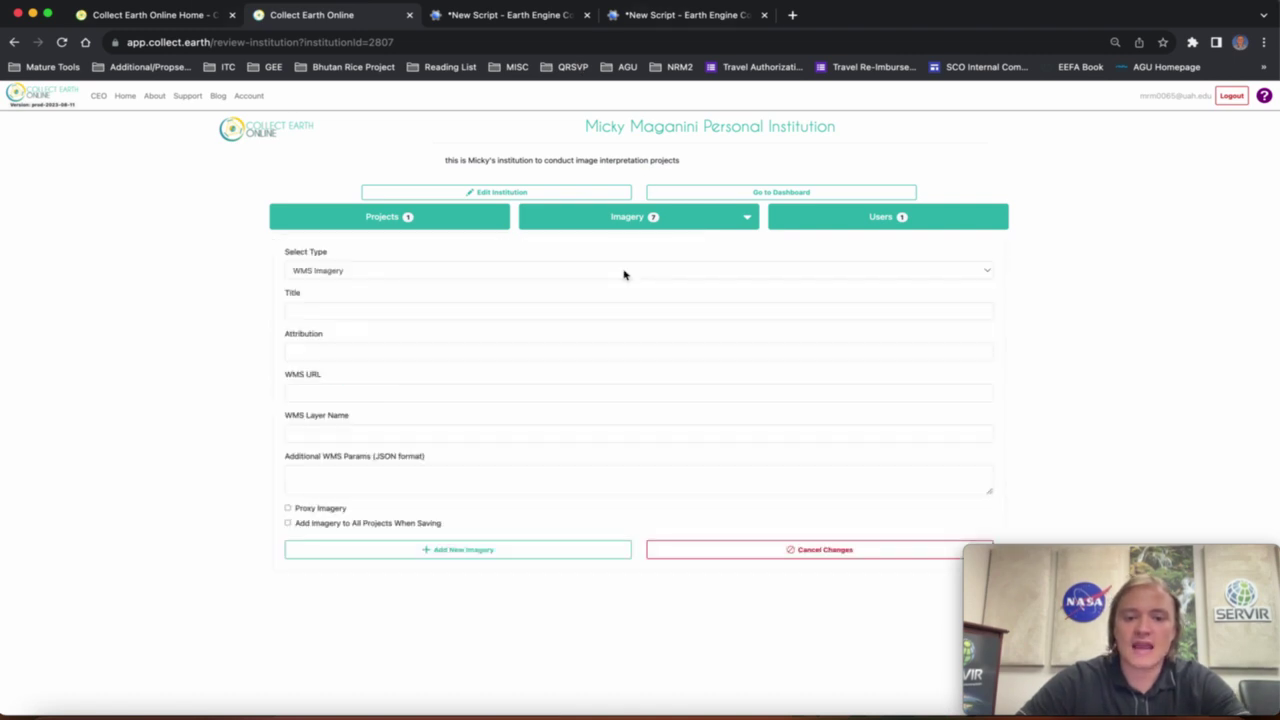
left_click(449, 270)
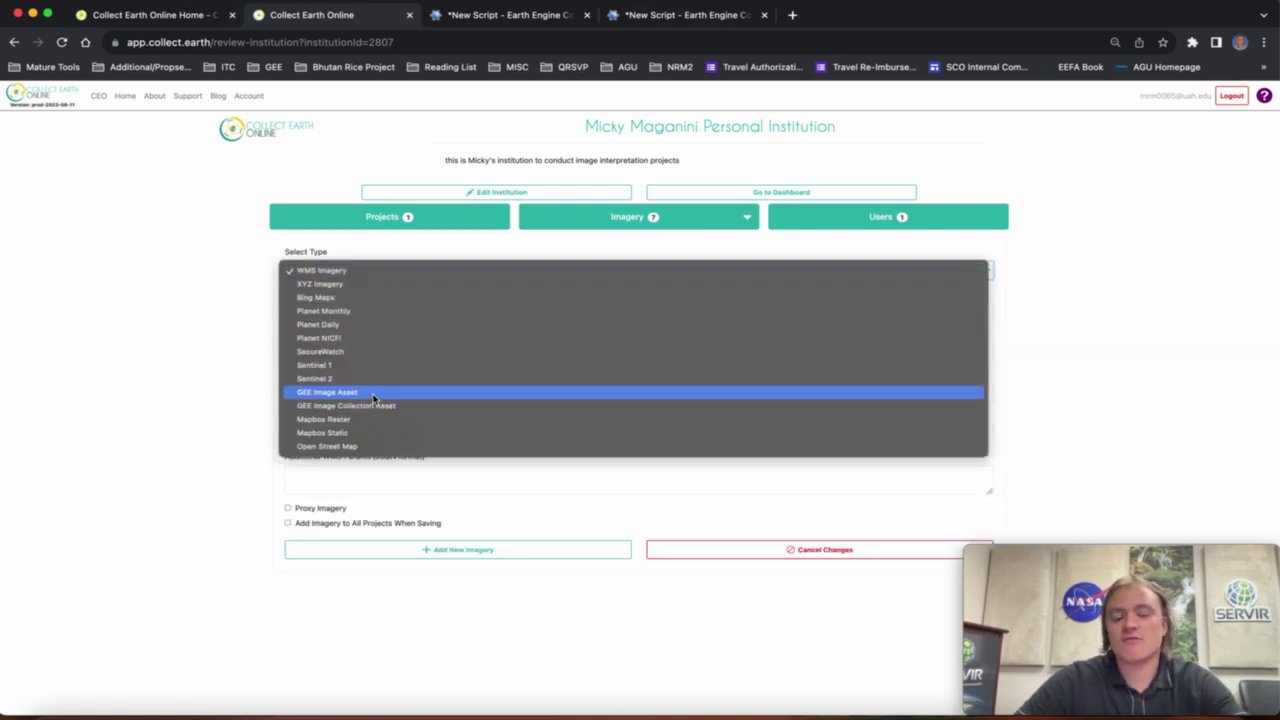
left_click(373, 393)
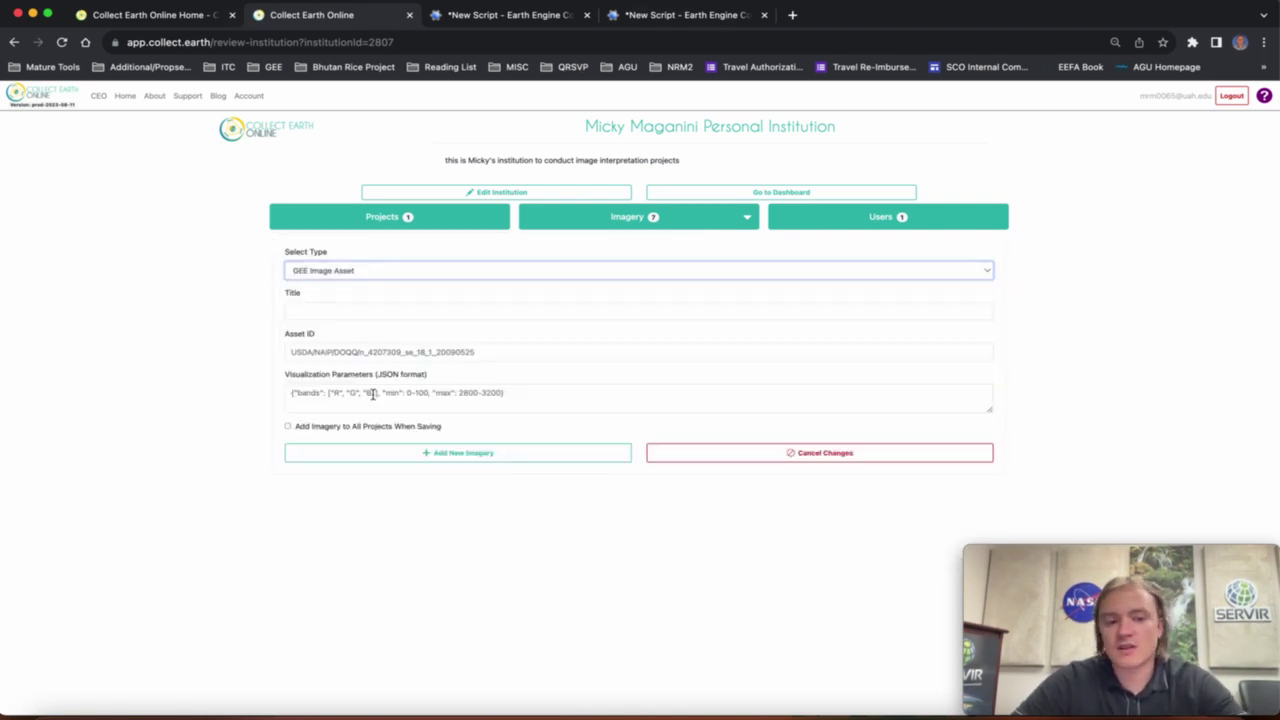
left_click(359, 316)
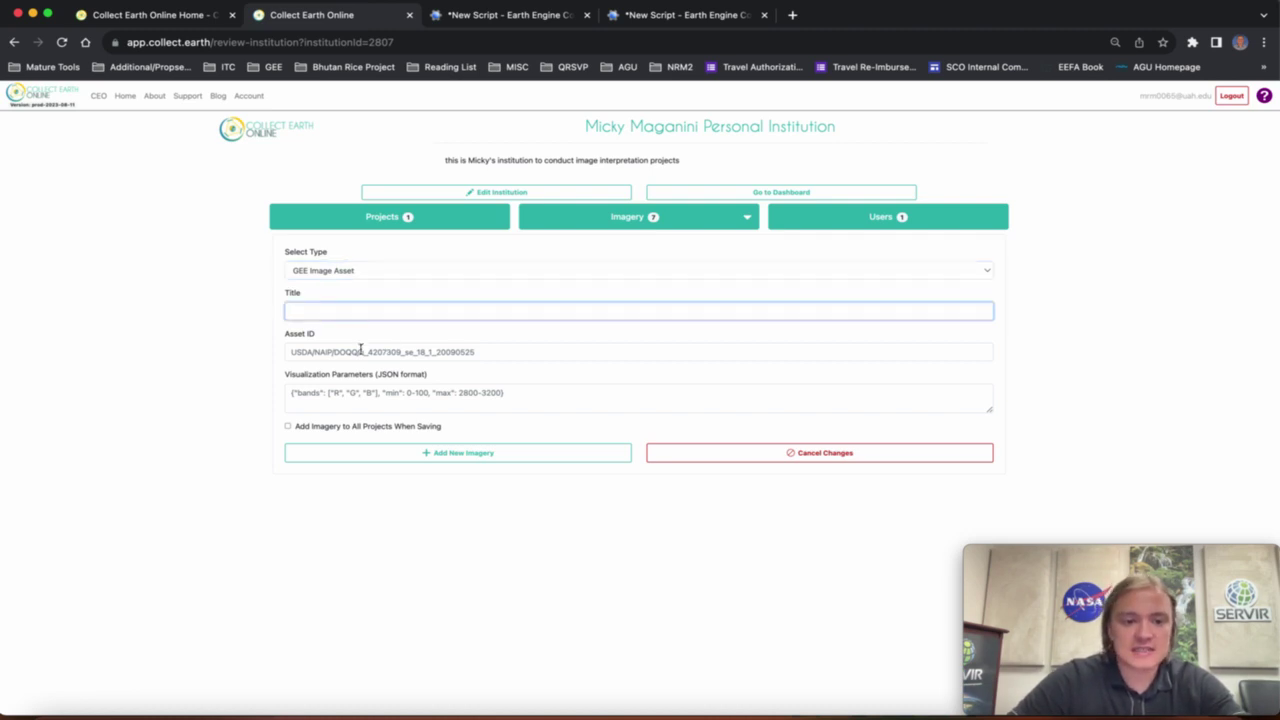
left_click(366, 353)
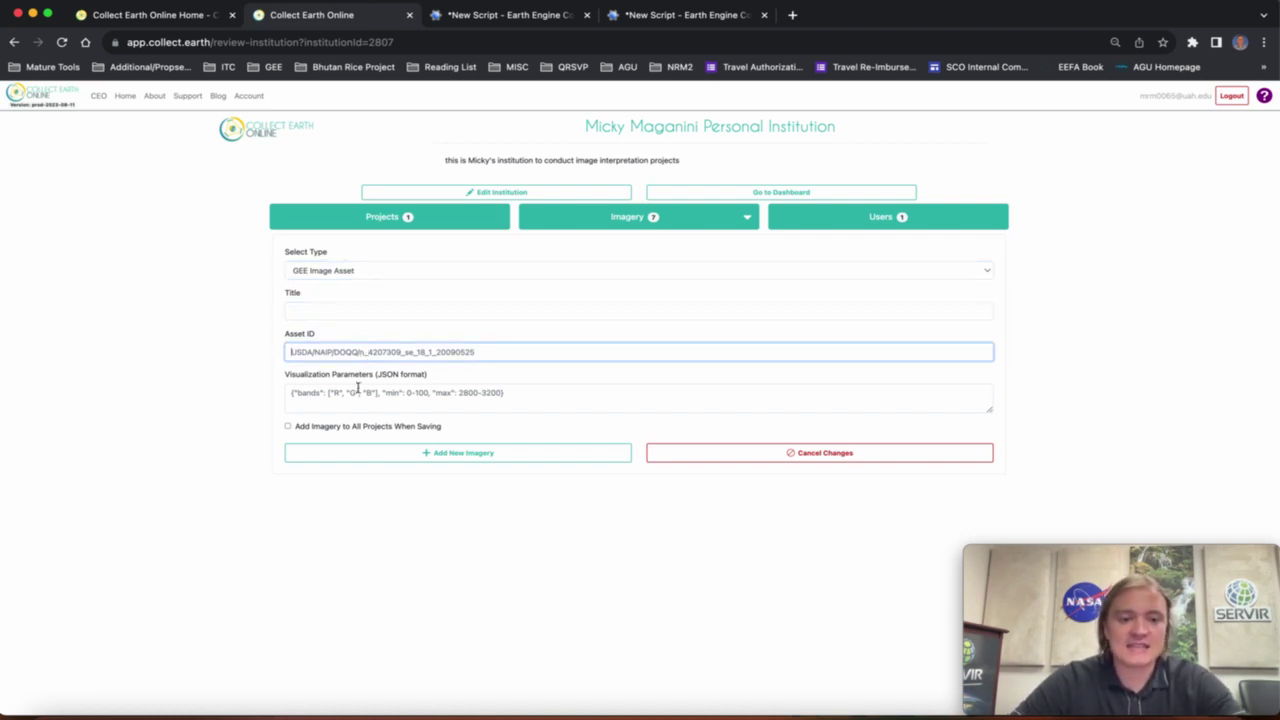
left_click(362, 393)
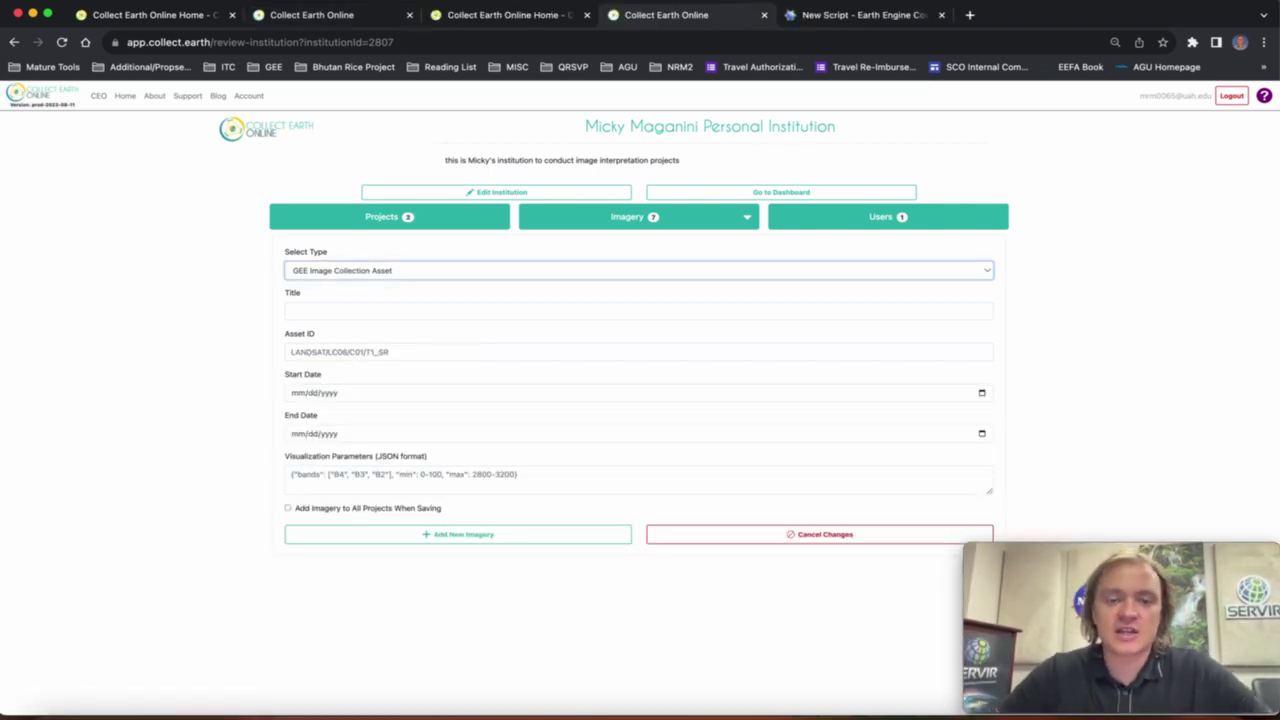
Share the SETSM_dem2 image collection so anyone can read it.
left_click(818, 27)
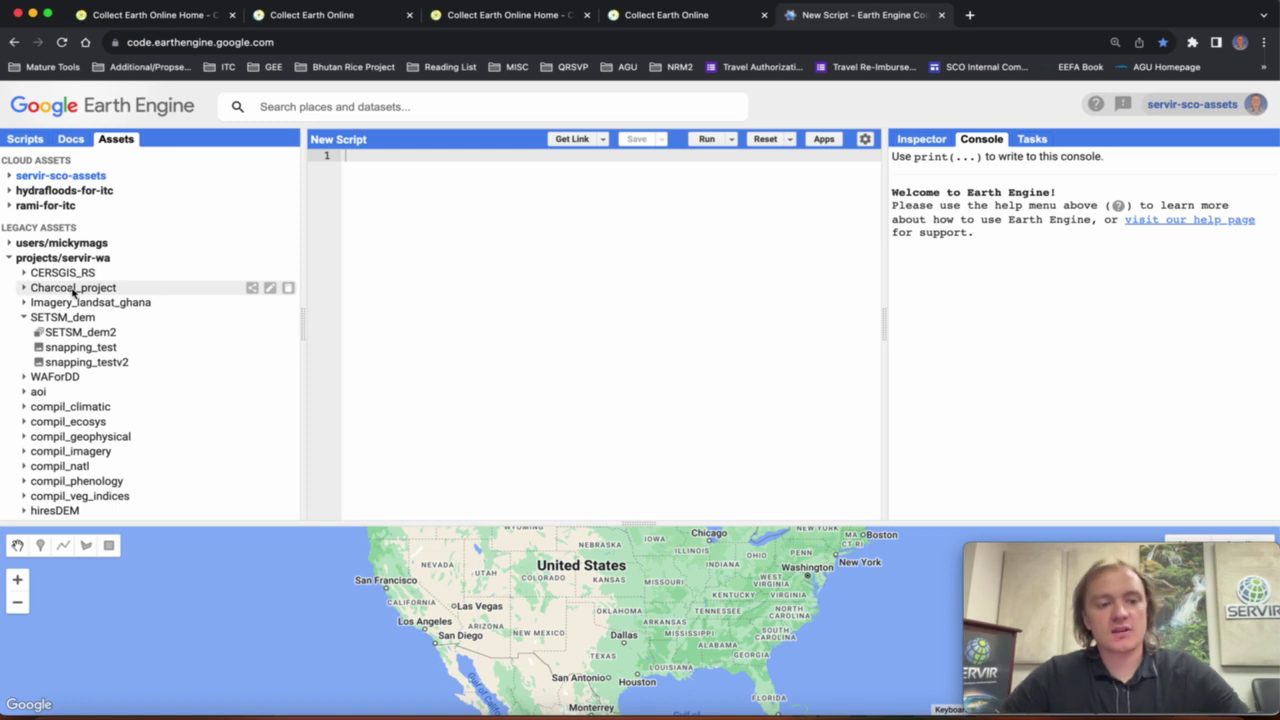
scroll(73, 291, "up", 1)
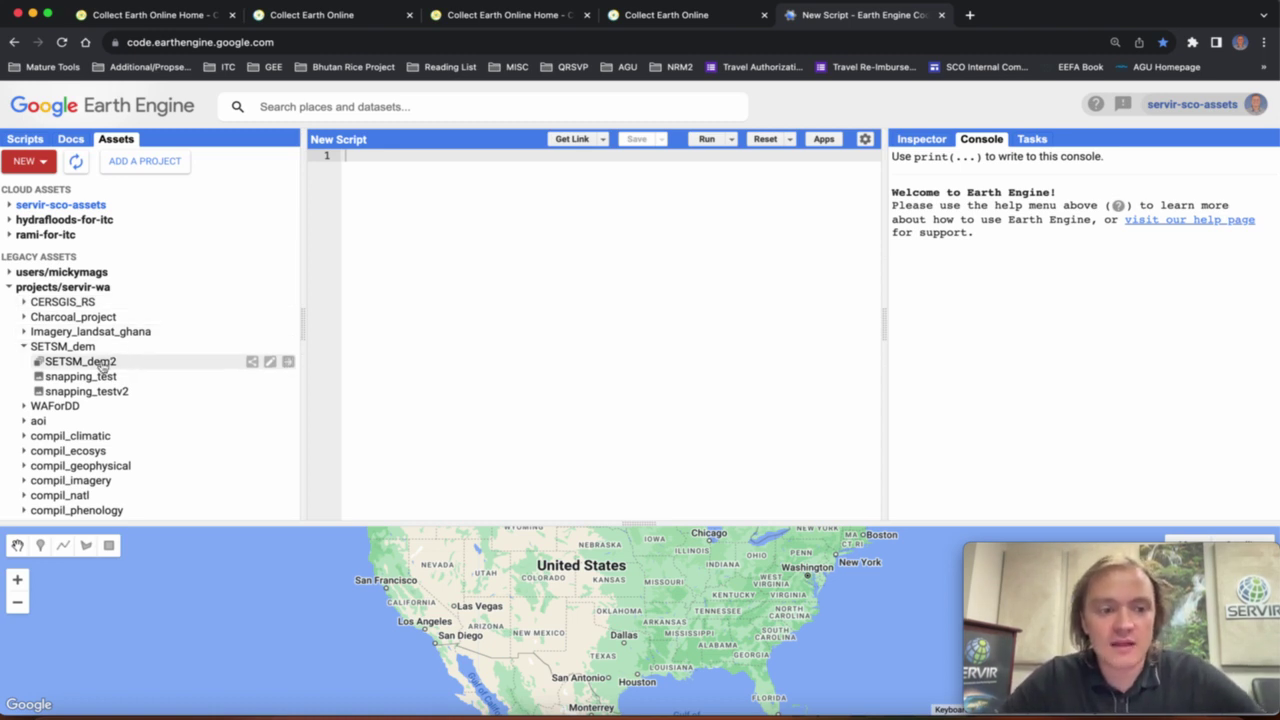
left_click(103, 366)
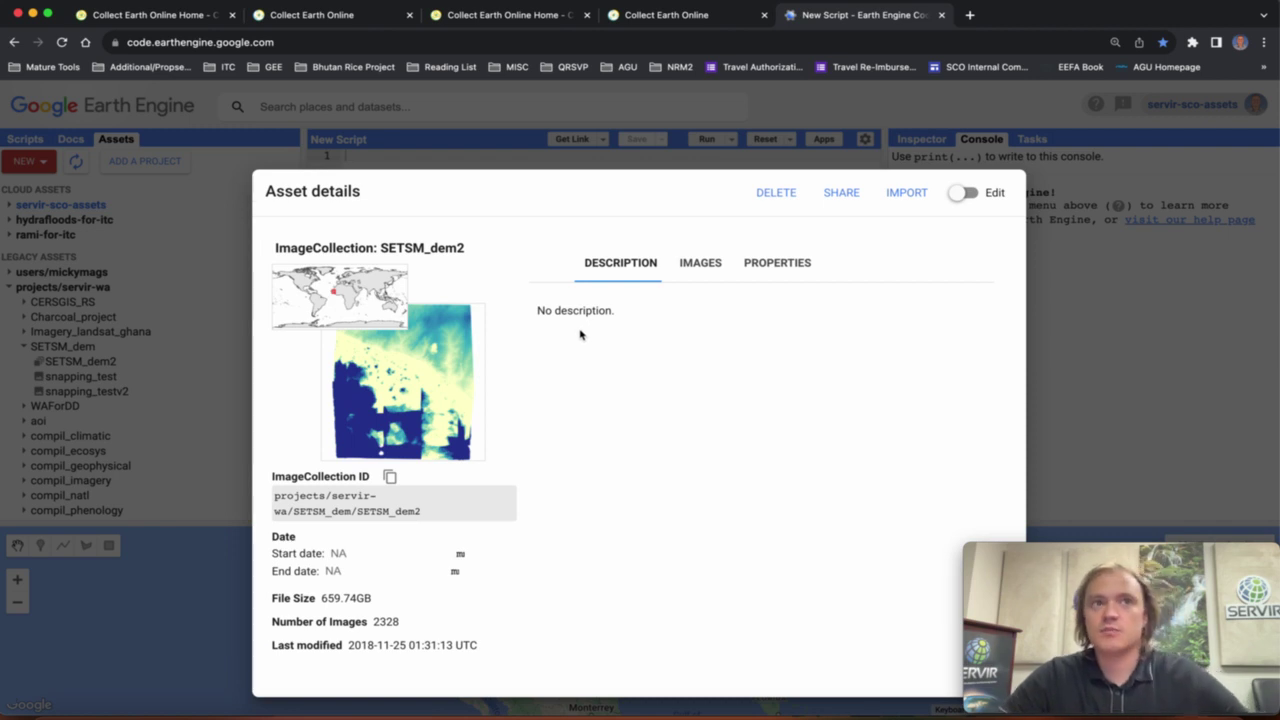
left_click(843, 195)
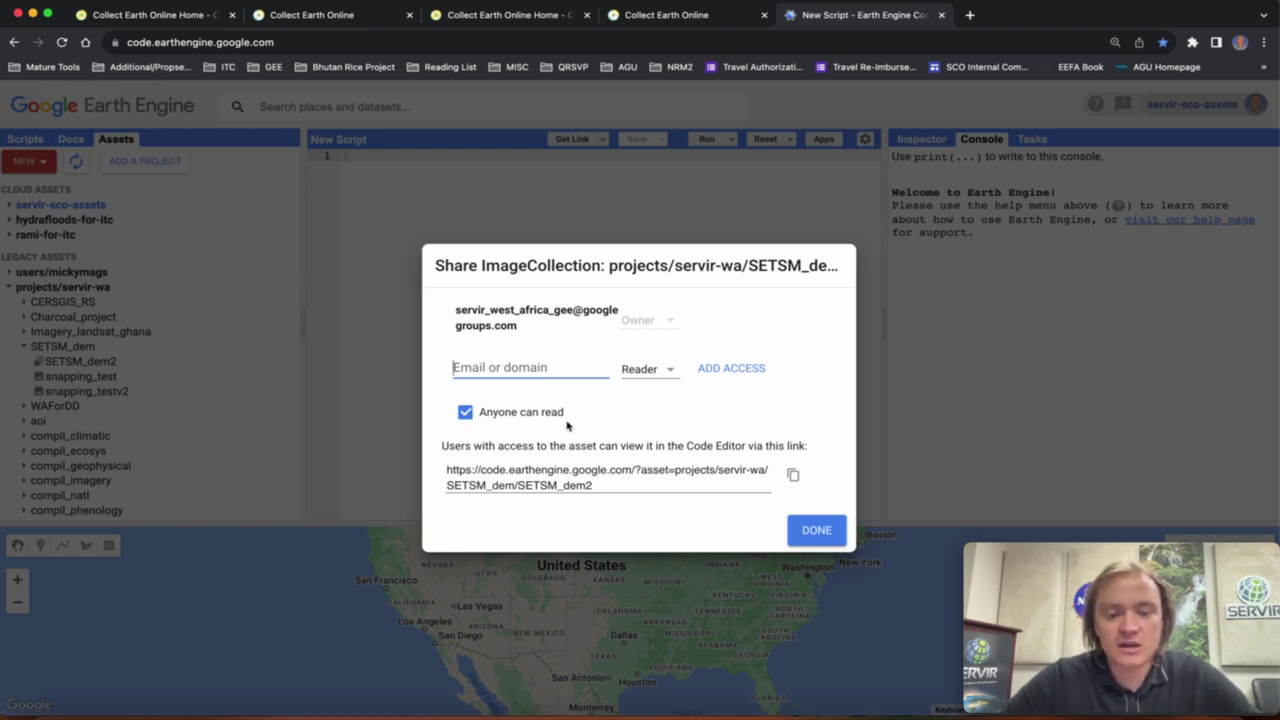
left_click(465, 413)
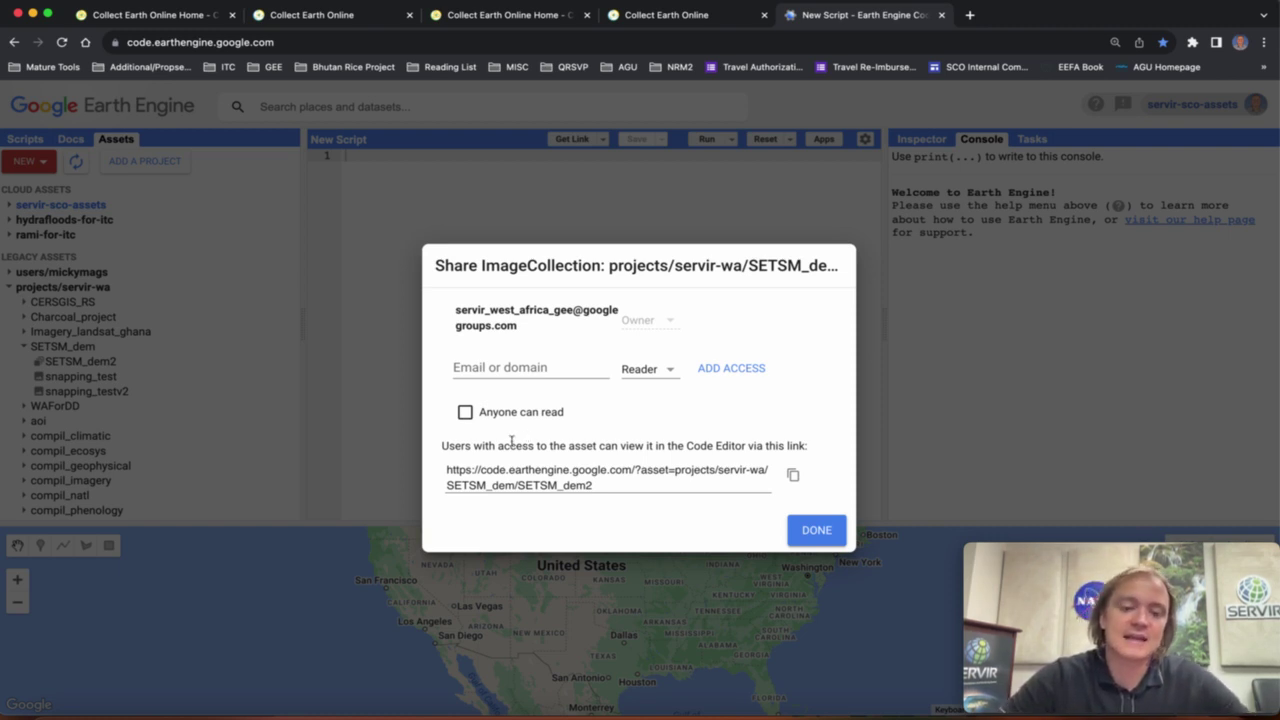
left_click(466, 414)
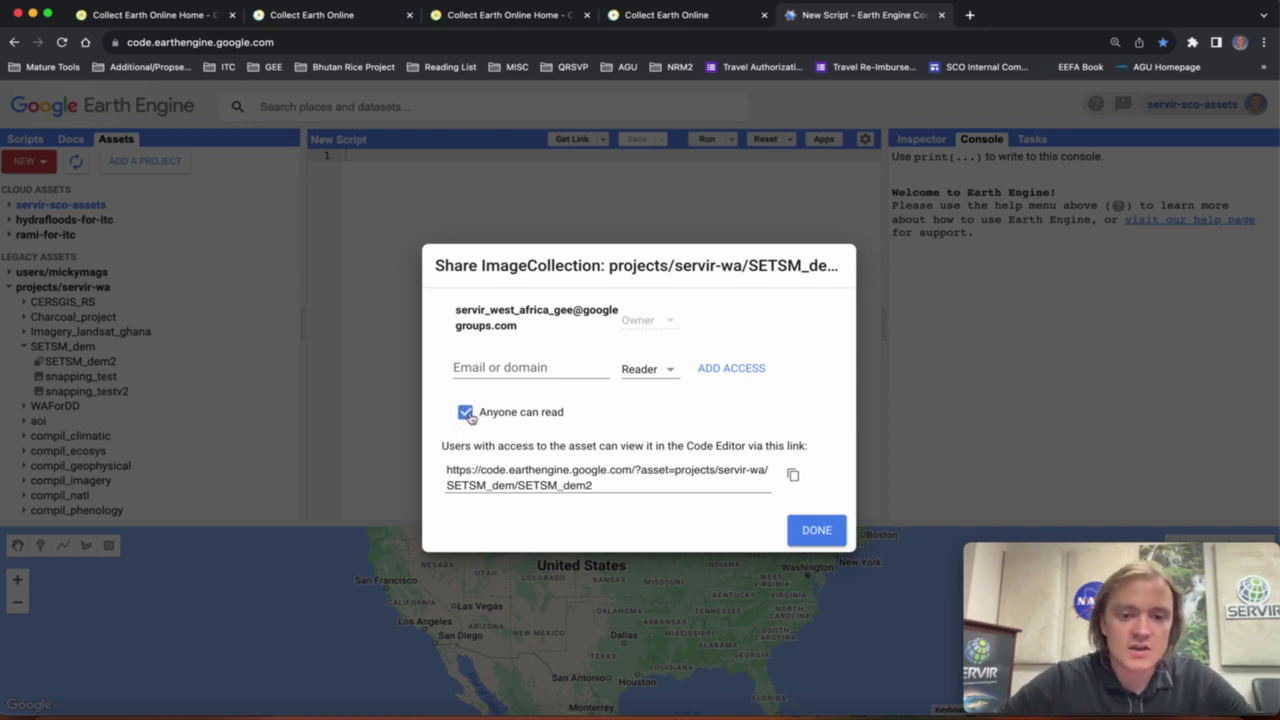
left_click(816, 530)
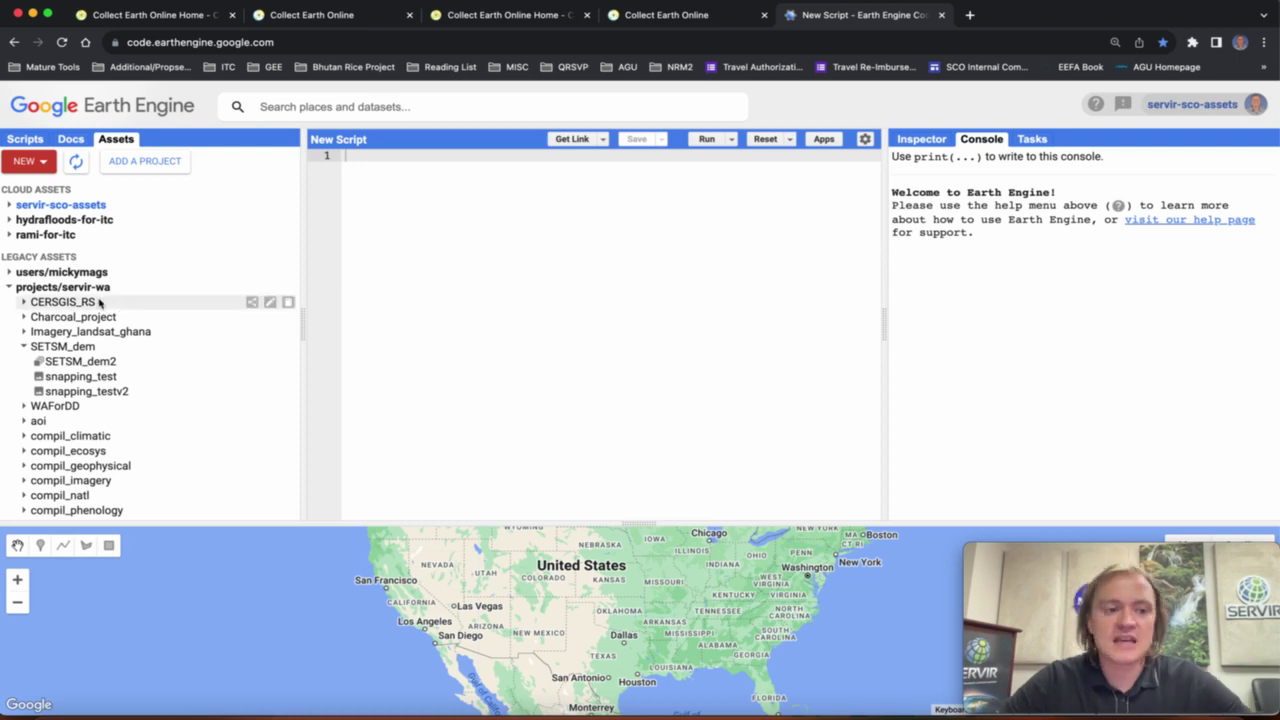
Select the full SETSM_dem2 ImageCollection ID in Earth Engine, then return to Collect Earth Online's Asset ID field.
left_click(106, 363)
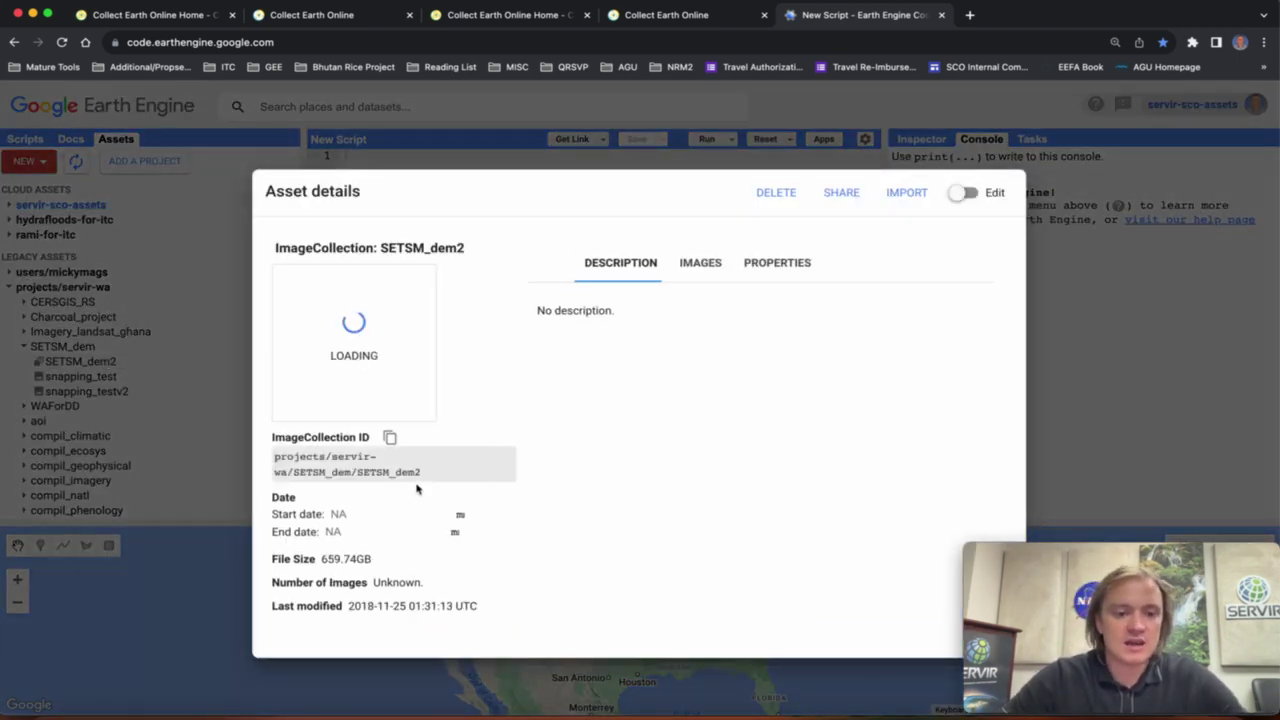
left_click_drag(425, 512, 275, 496)
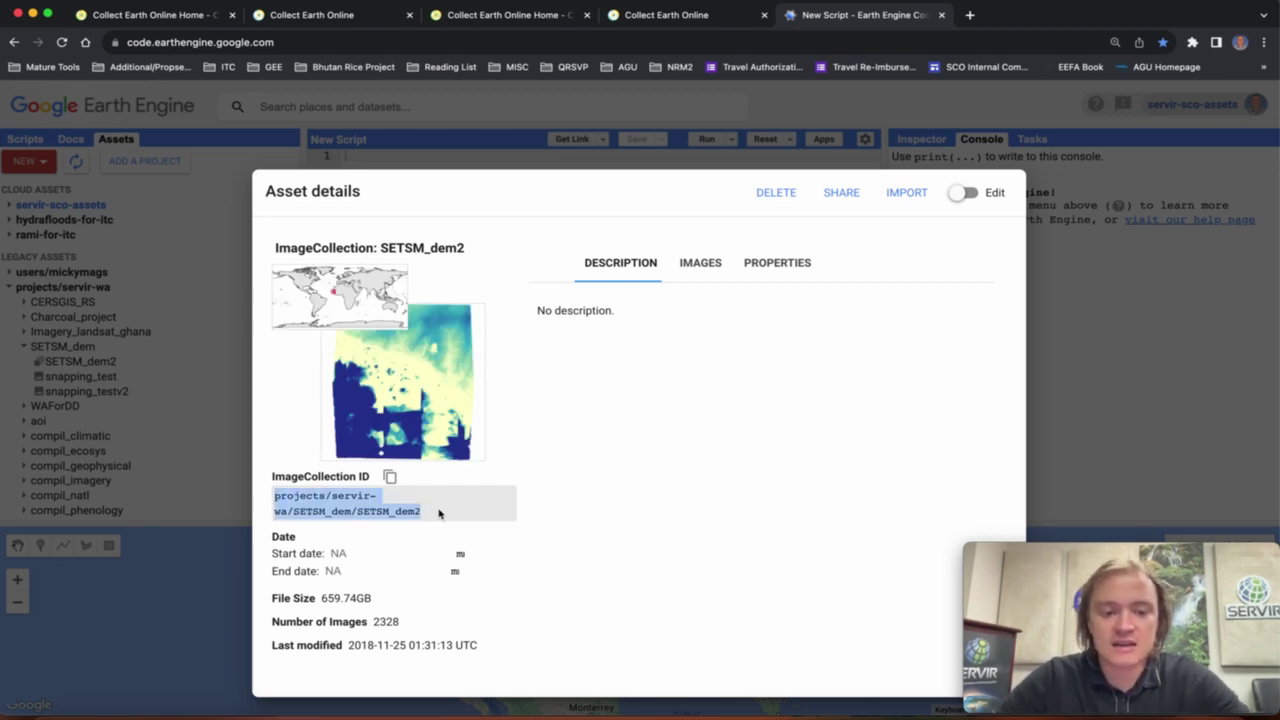
left_click(668, 15)
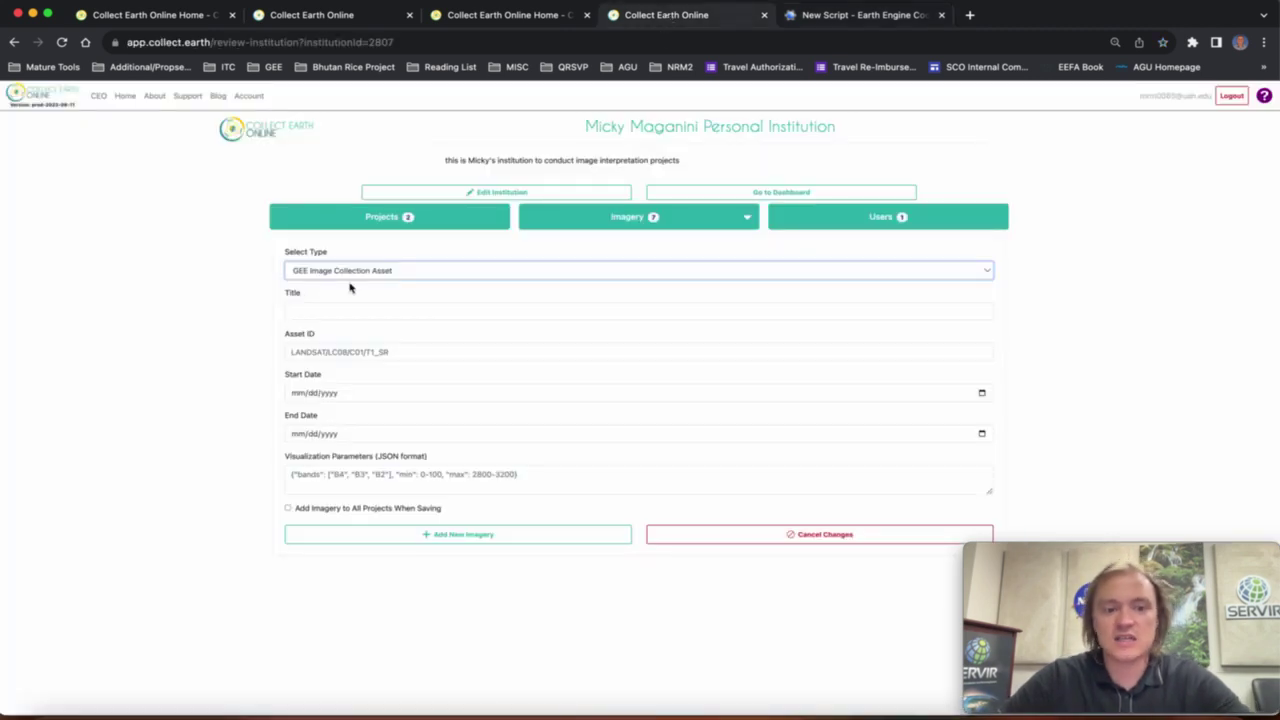
left_click(405, 355)
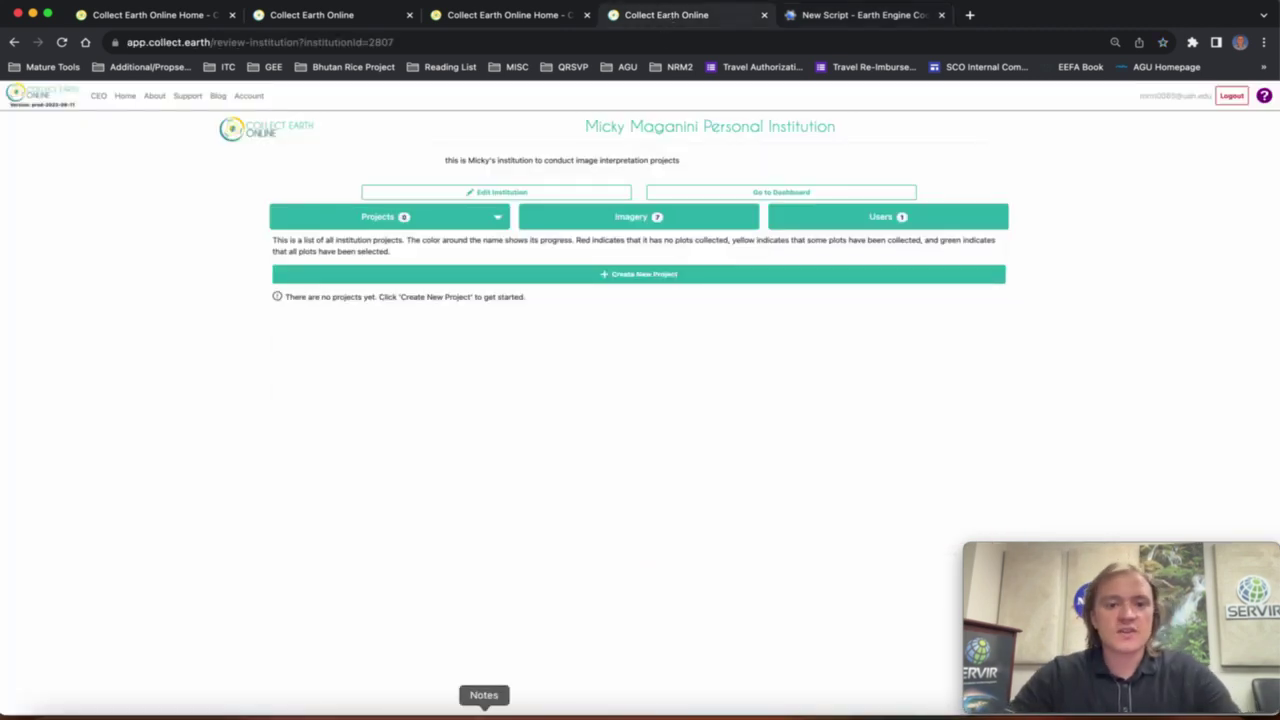